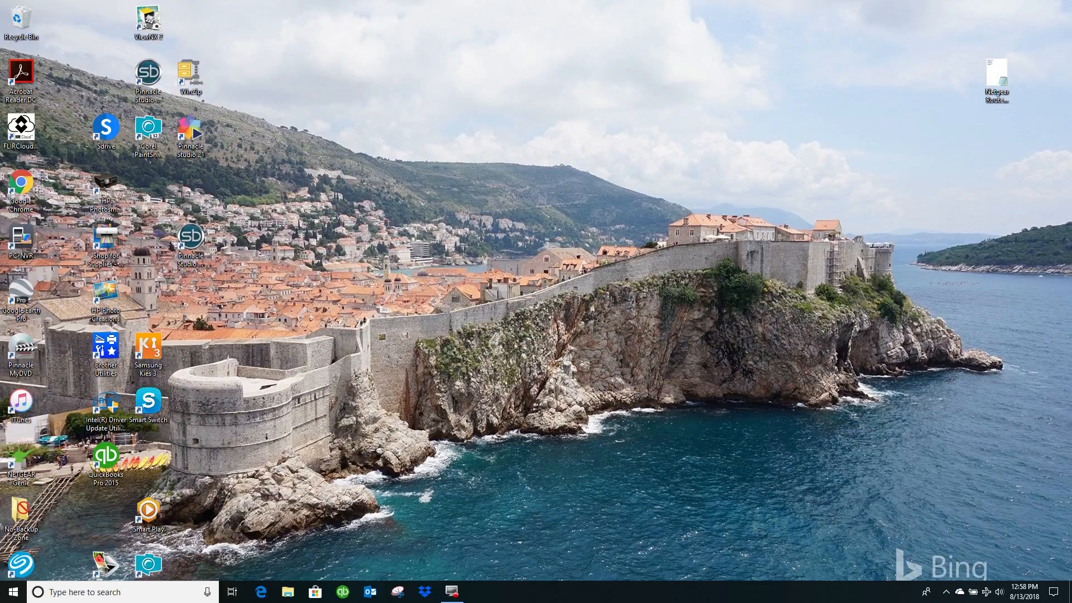
Start Word and create a new blank document
left_click(13, 593)
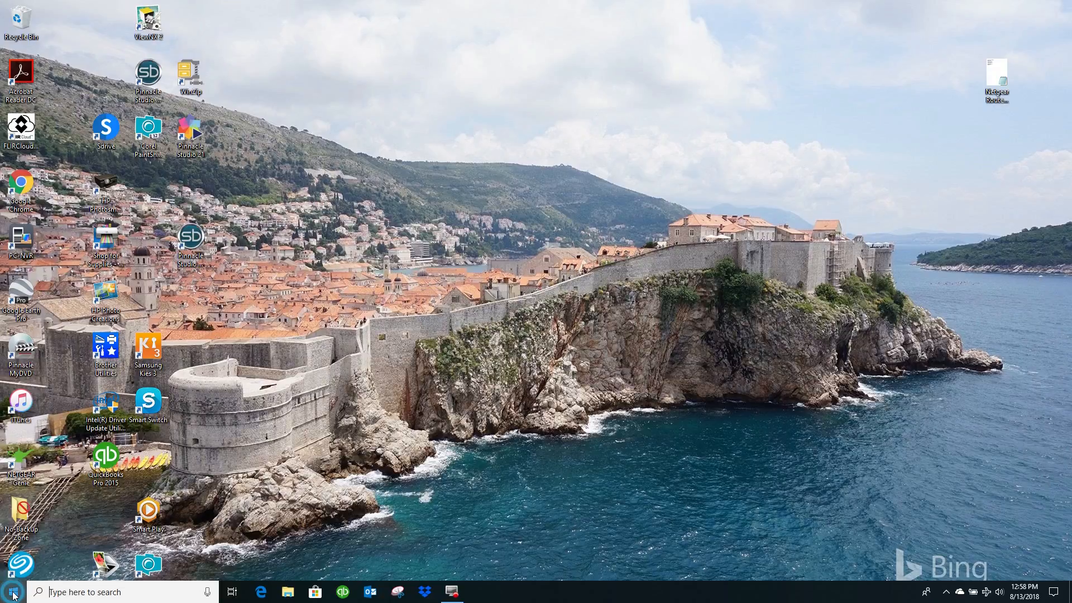
left_click(438, 283)
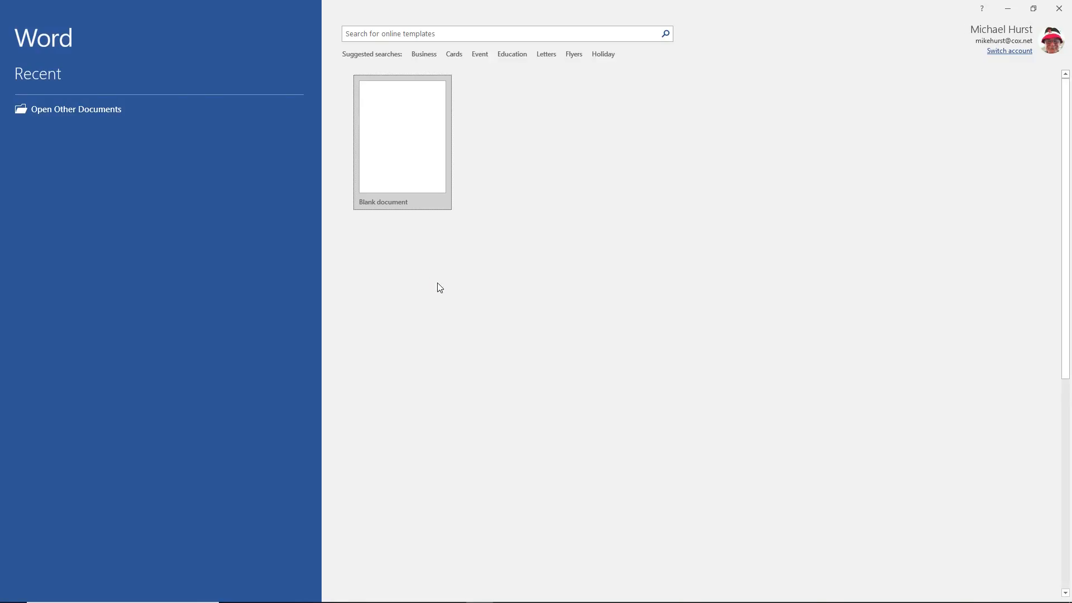
left_click(406, 133)
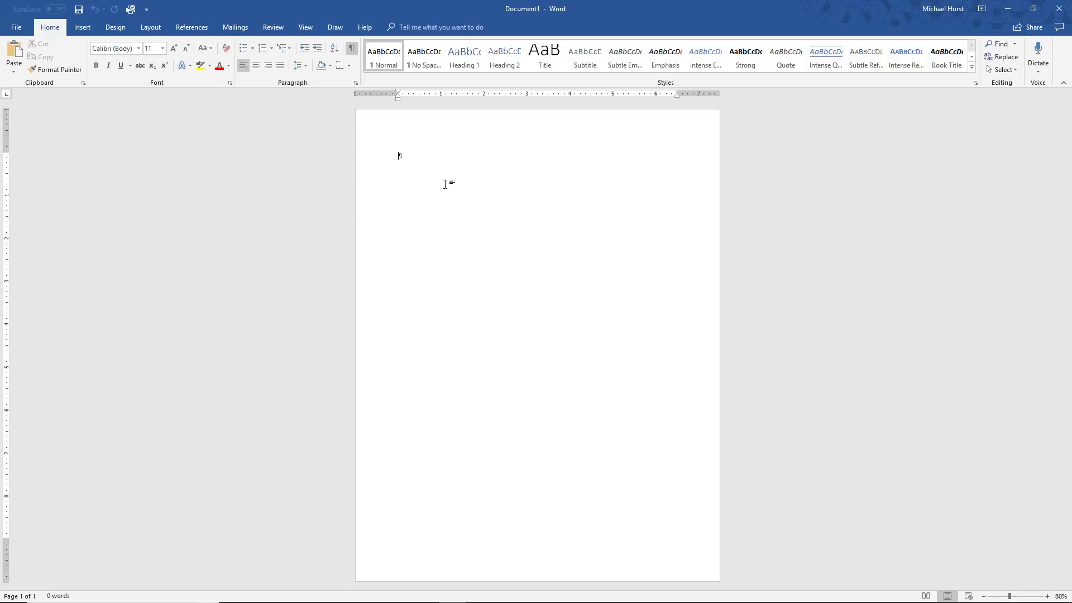
Add blank lines to the first page and enter COVER on its second line
left_click(419, 154)
key("Return")
key("Return")
left_click(420, 170)
type("COVER")
Add an empty line below COVER and insert a page break there to start a second page
left_click(82, 30)
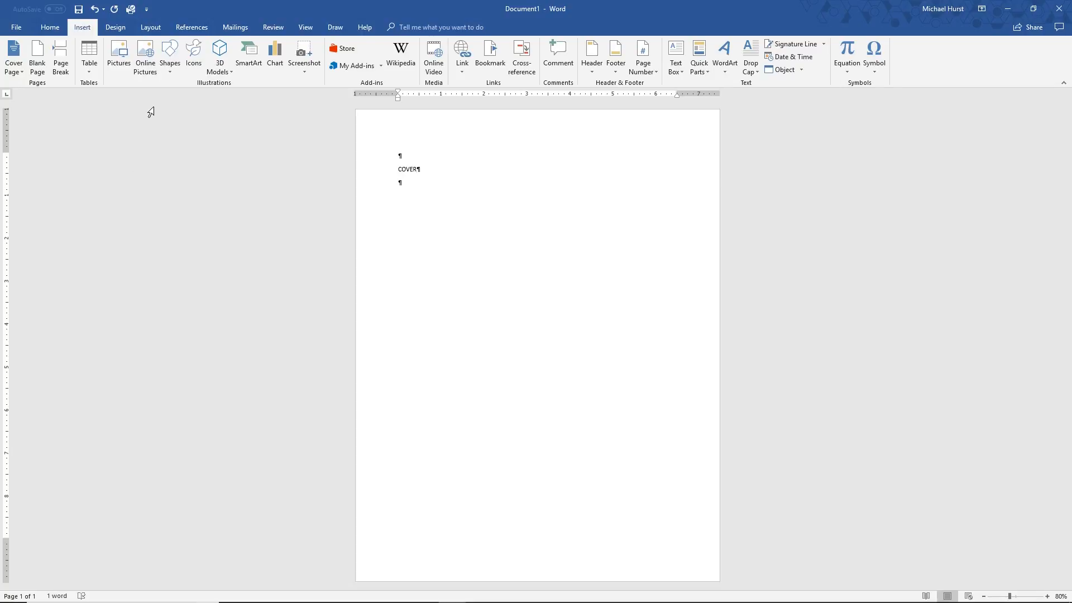
left_click(52, 27)
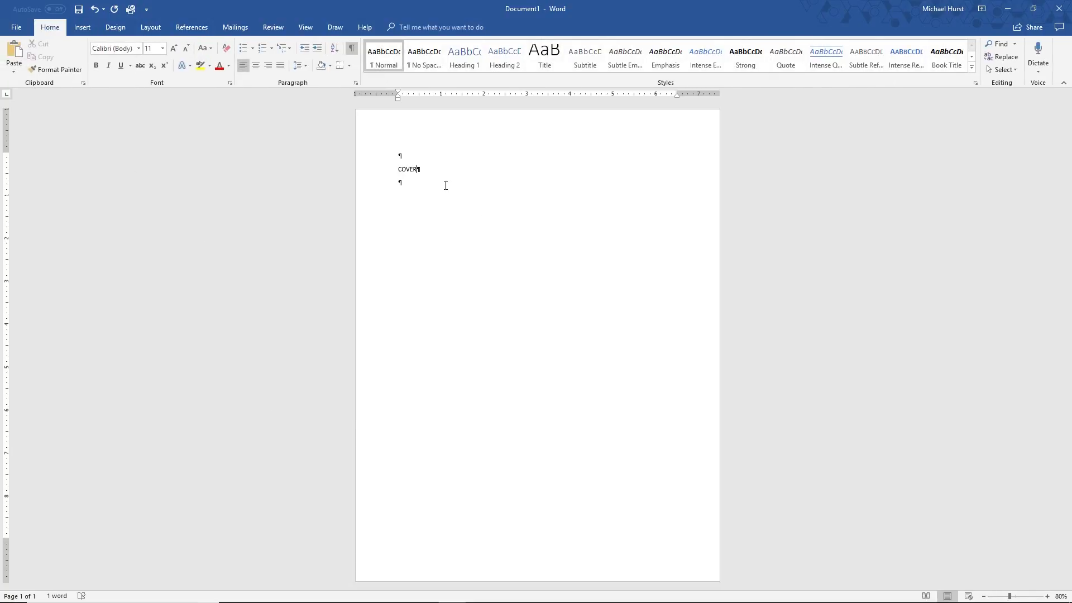
left_click(425, 182)
key("Return")
left_click(411, 183)
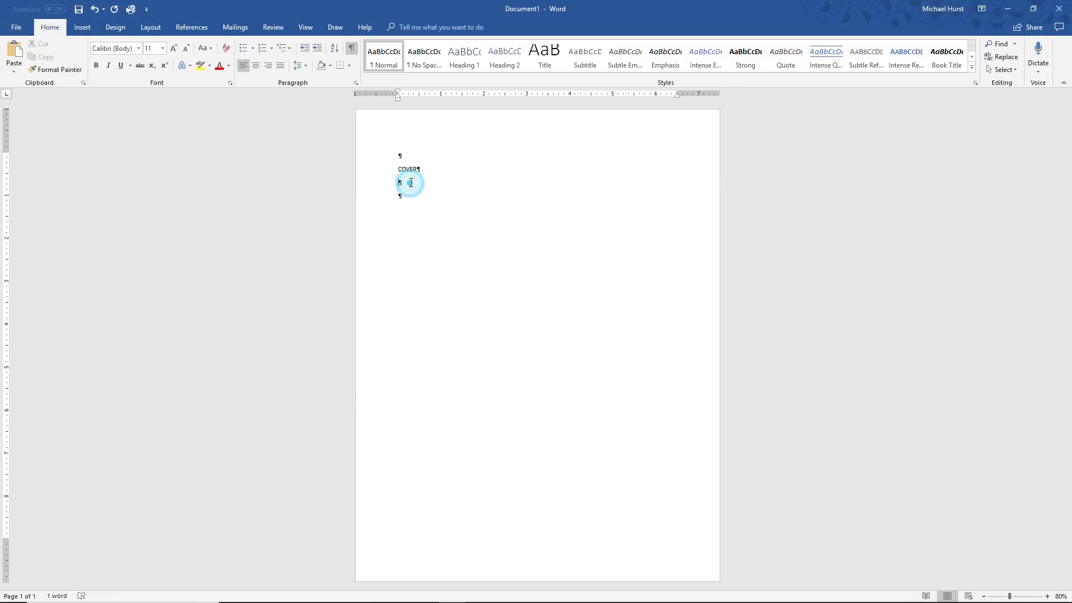
key("ctrl+Return")
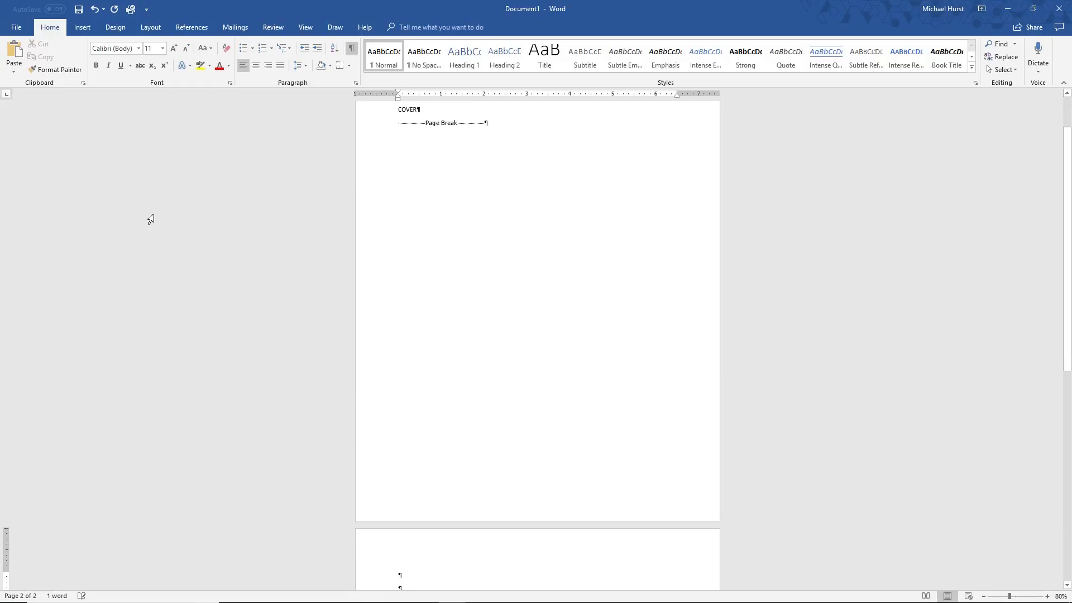
Enter BLANK on the second line of the second page, with an empty line below it
scroll(499, 237, "down", 4)
left_click(429, 445)
key("Return")
left_click(418, 447)
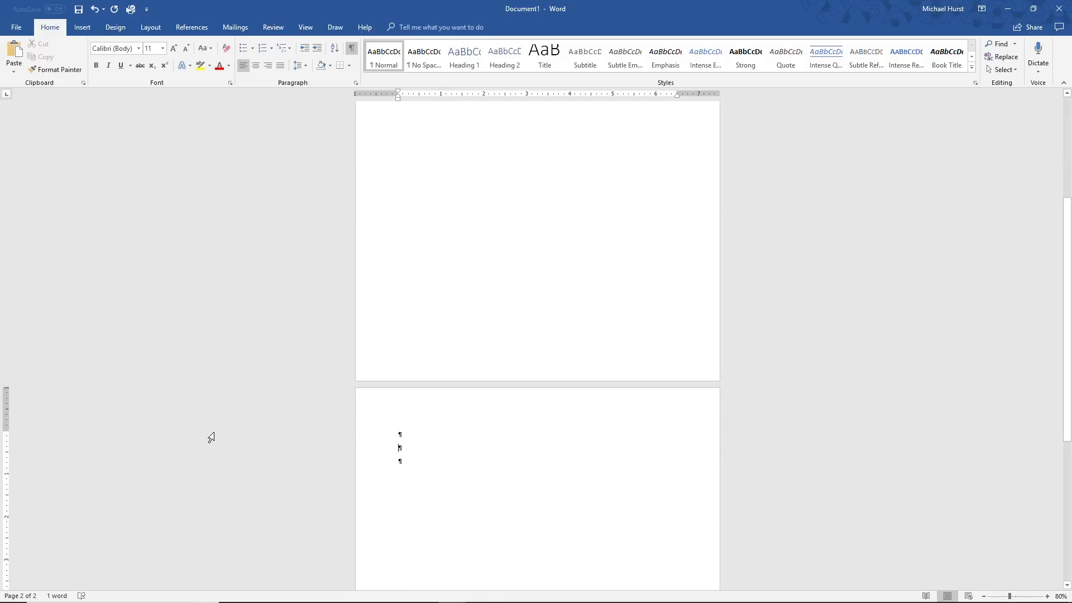
type("BLAN")
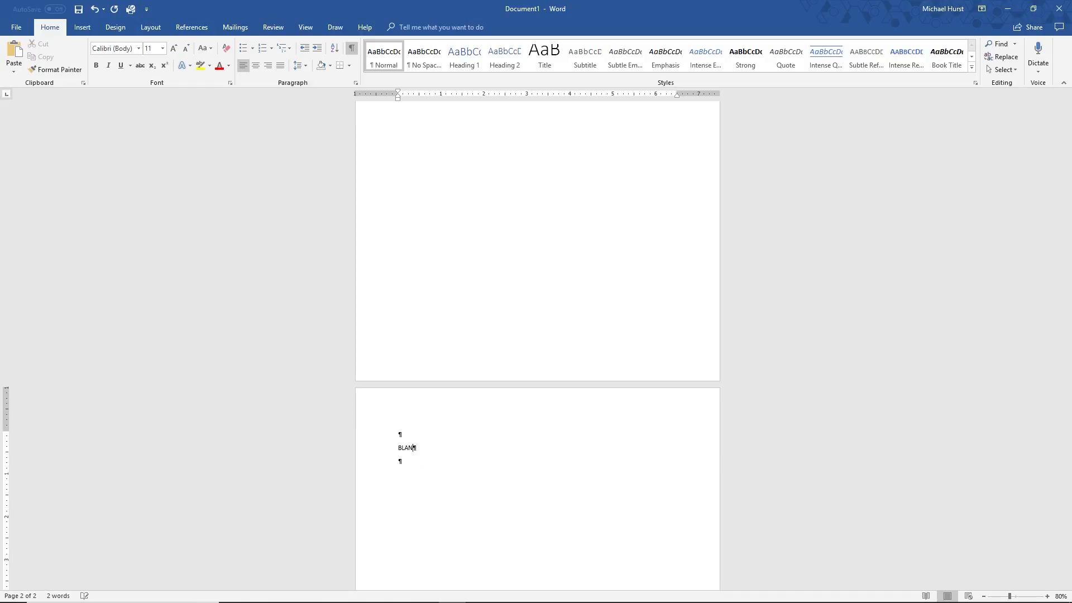
type("K")
Add an empty line below BLANK on the second page and insert a Next Page section break there
left_click(429, 455)
left_click(415, 462)
key("Return")
left_click(401, 461)
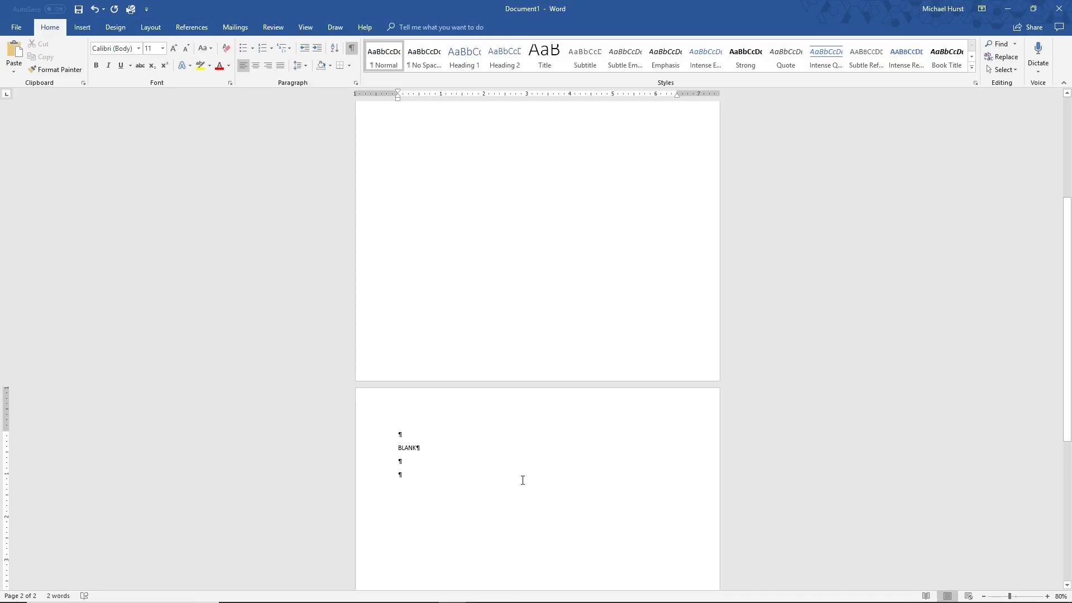
scroll(521, 457, "down", 2)
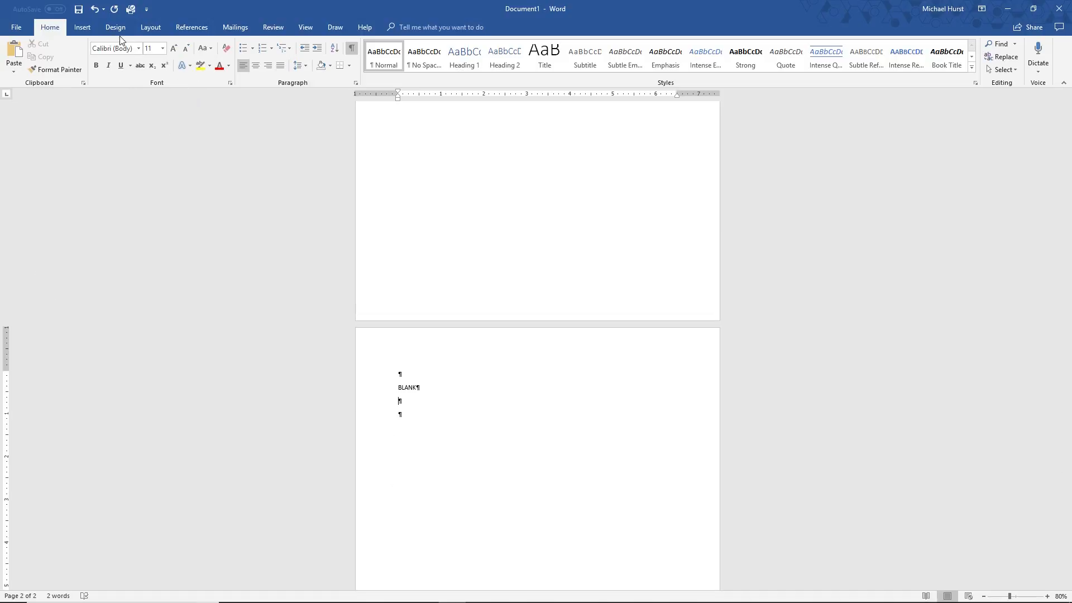
left_click(151, 29)
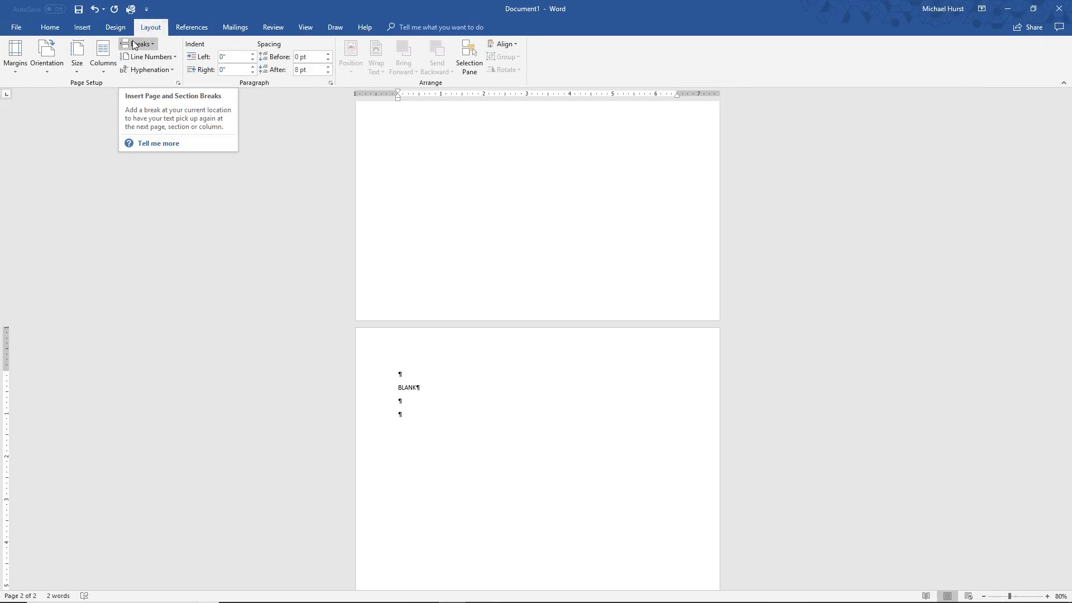
left_click(153, 46)
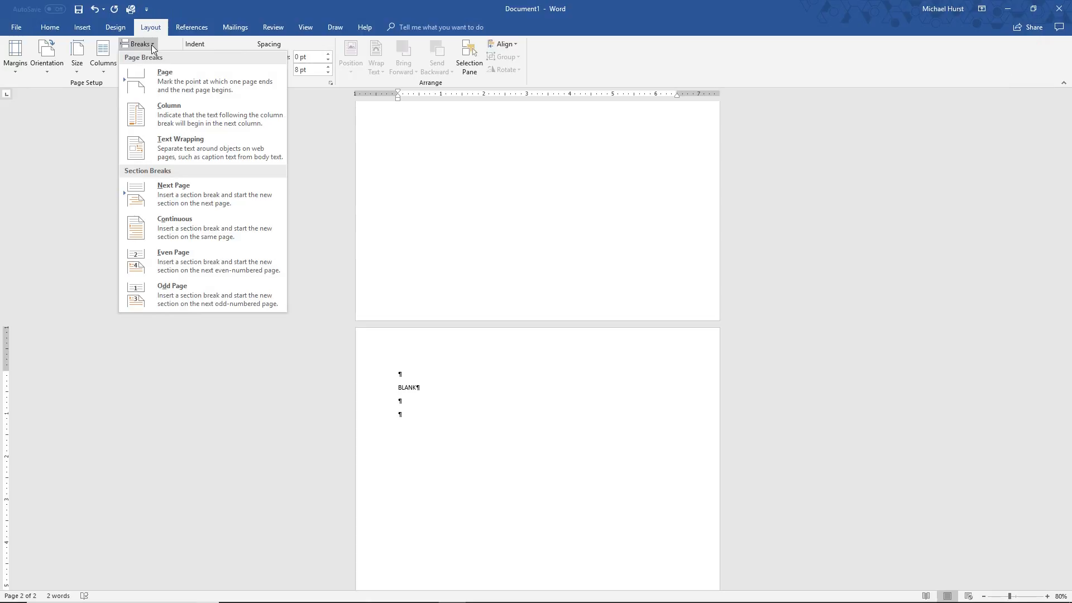
left_click(172, 195)
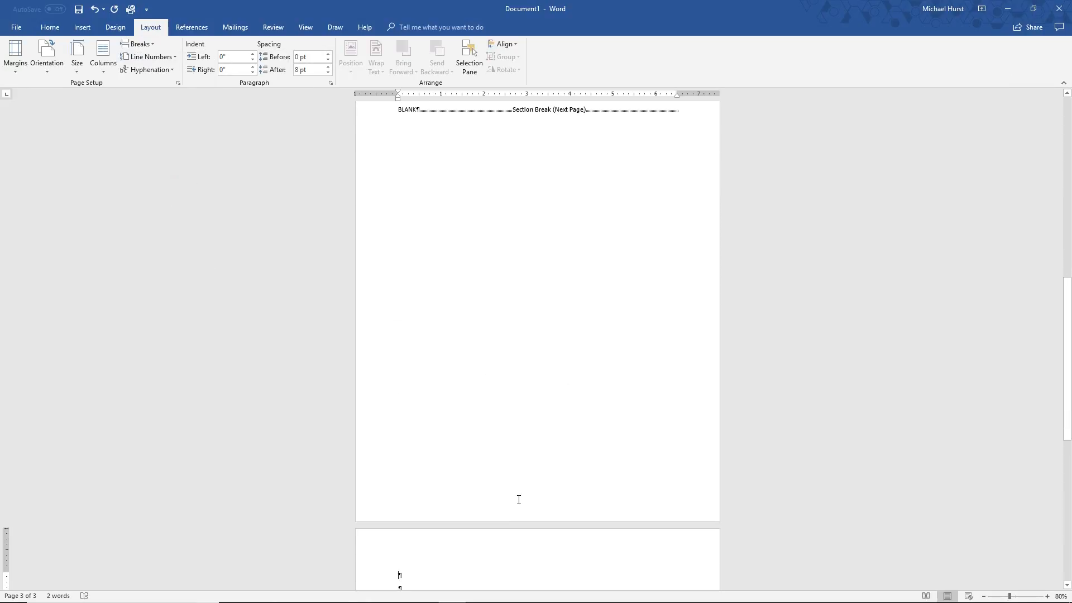
Enter TOC on the second line of the third page and add empty lines below it
scroll(512, 501, "down", 3)
left_click(431, 492)
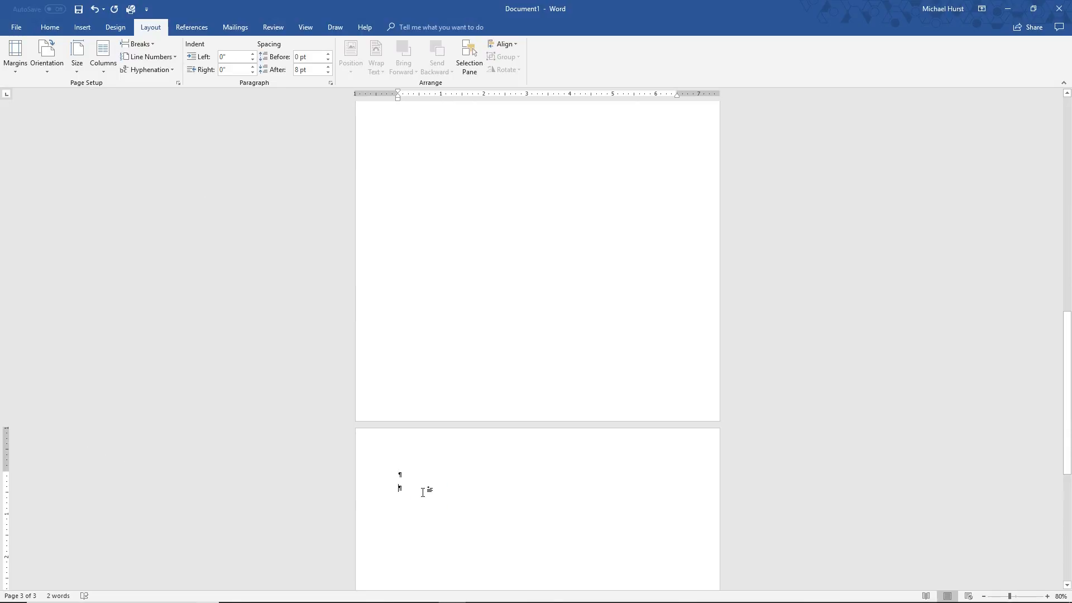
type("TOC")
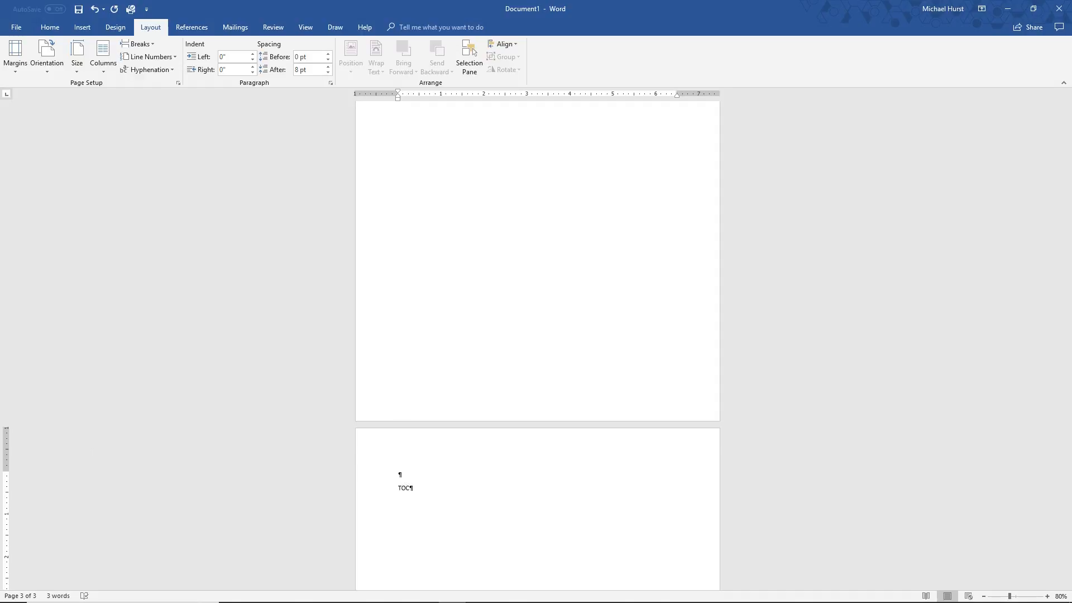
key("Return")
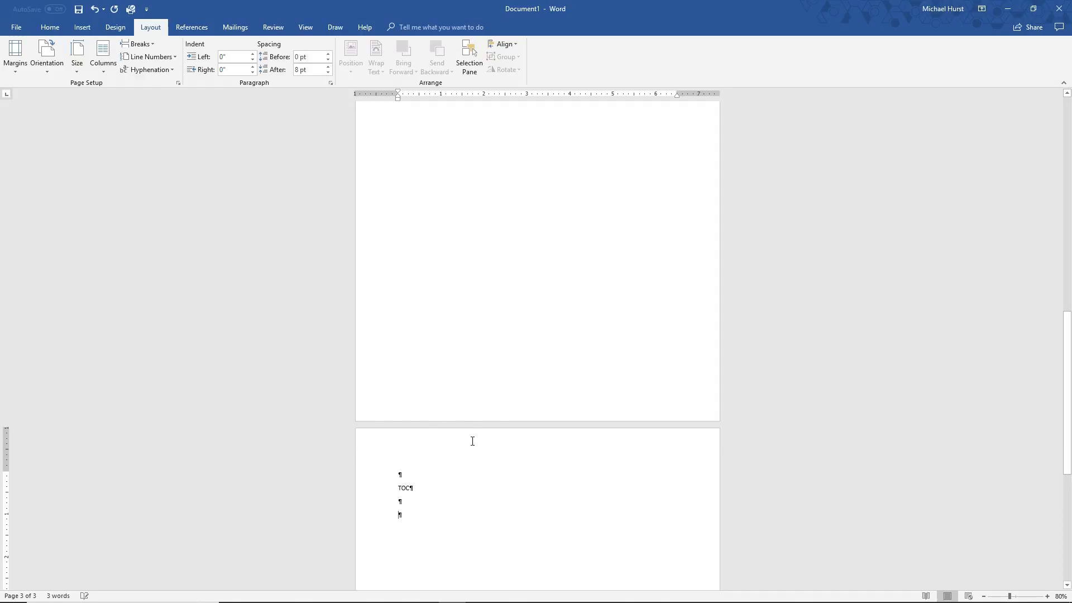
Insert a page break on the line below TOC to start a fourth page
scroll(502, 439, "down", 3)
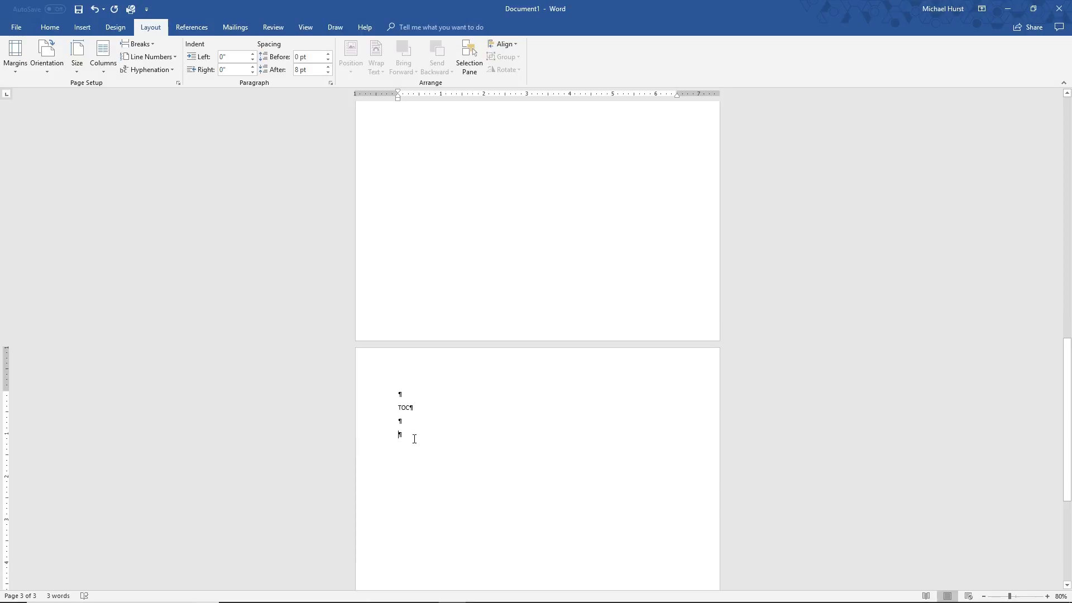
left_click(415, 423)
left_click(422, 437)
left_click(414, 426)
key("ctrl+Return")
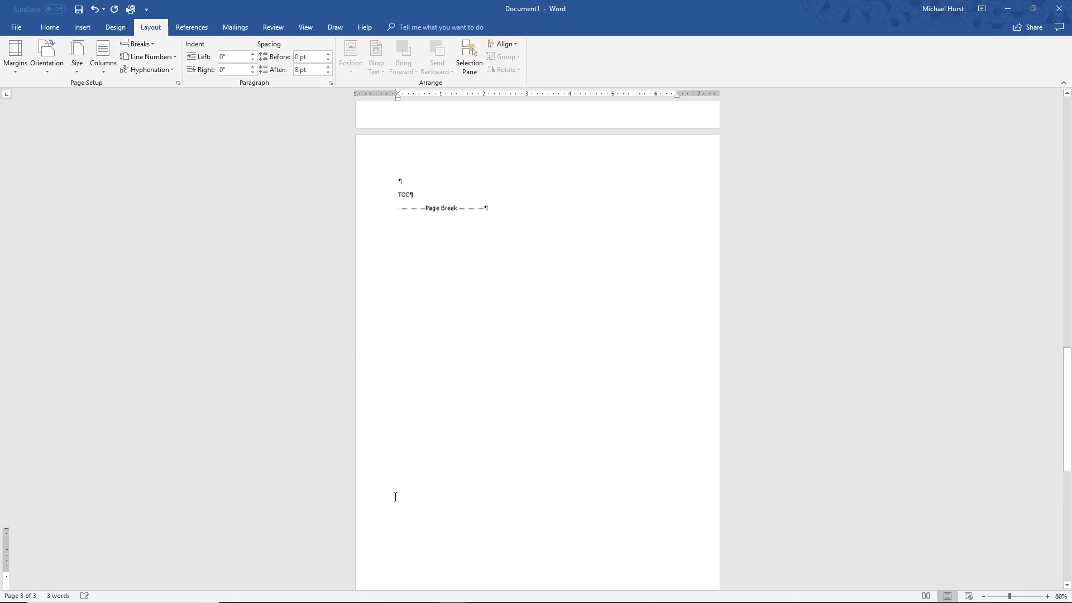
Enter BLANK on the second line of the fourth page, with an empty line below it
scroll(396, 407, "down", 3)
left_click(422, 468)
key("Return")
left_click(410, 469)
type("Bl")
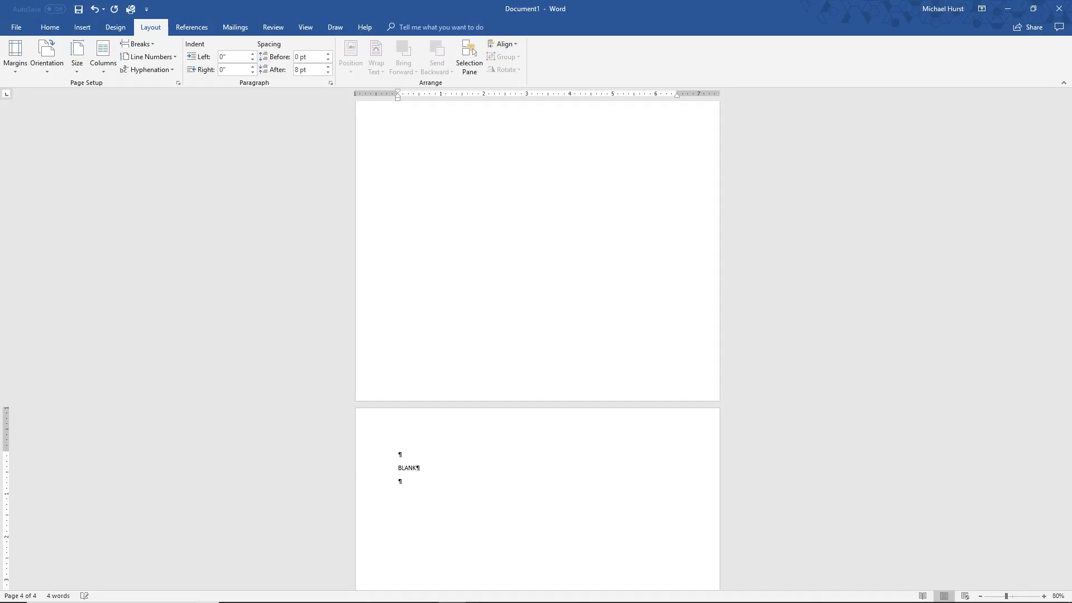
Insert a Next Page section break below BLANK on the fourth page, after adding an empty line
left_click(427, 487)
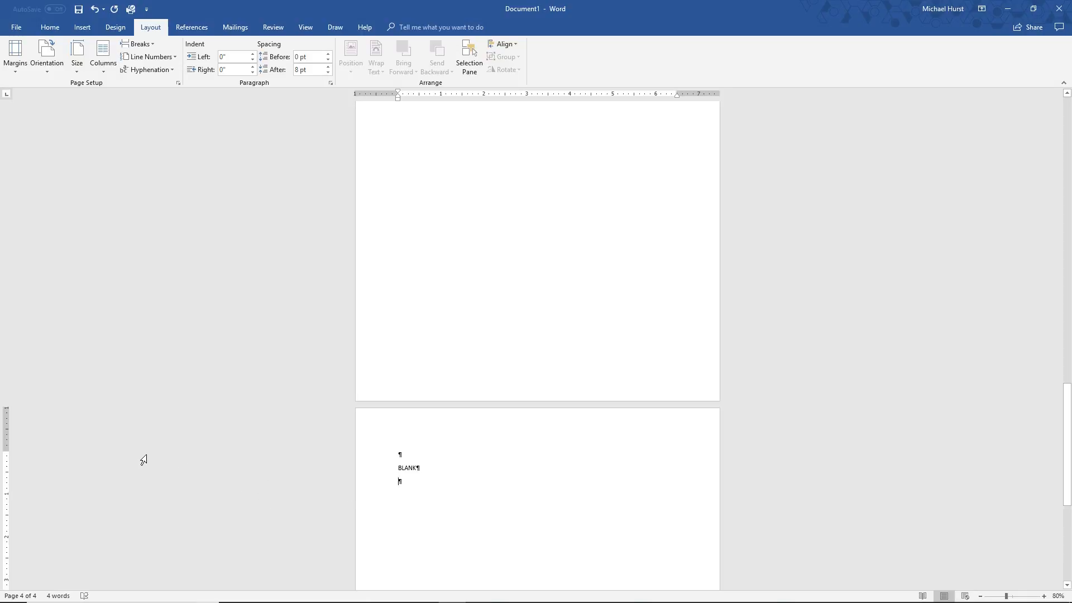
left_click(424, 482)
left_click(154, 44)
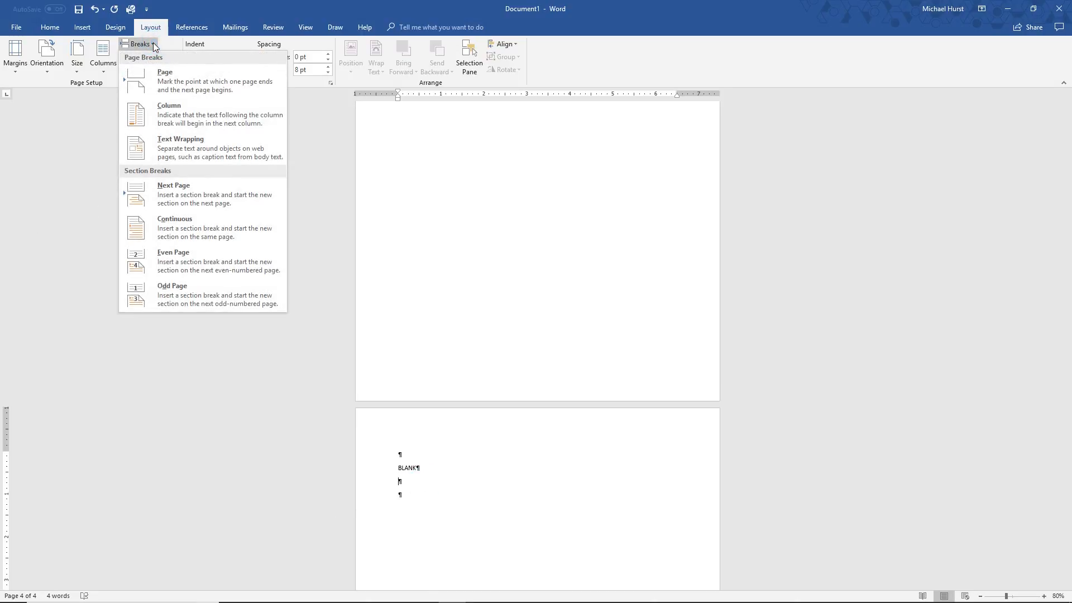
left_click(162, 196)
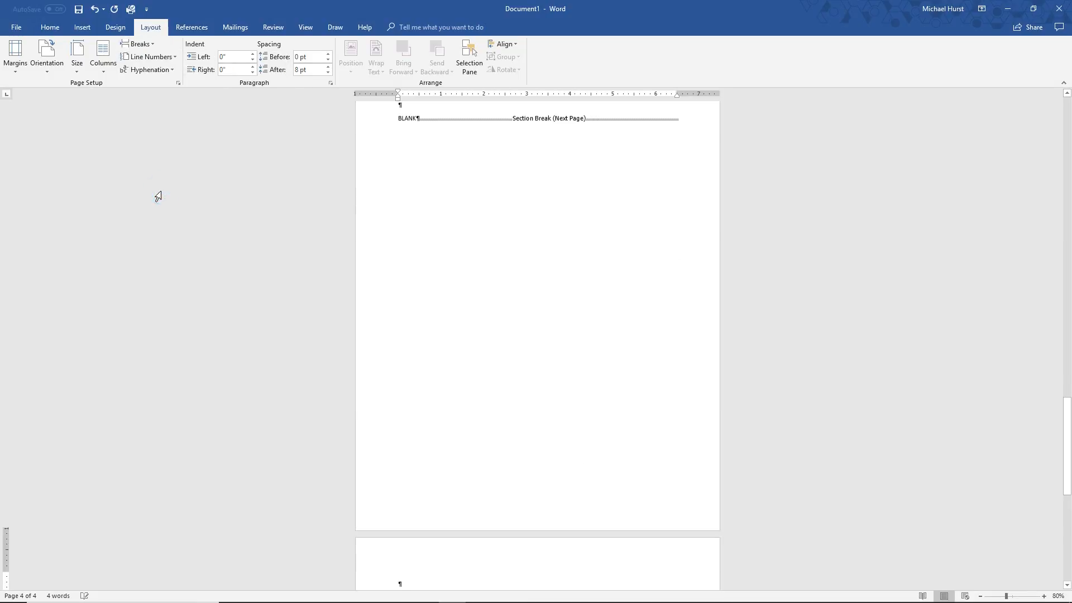
Enter MAIN DOCUMENT on the second line of the fifth page
left_click(426, 470)
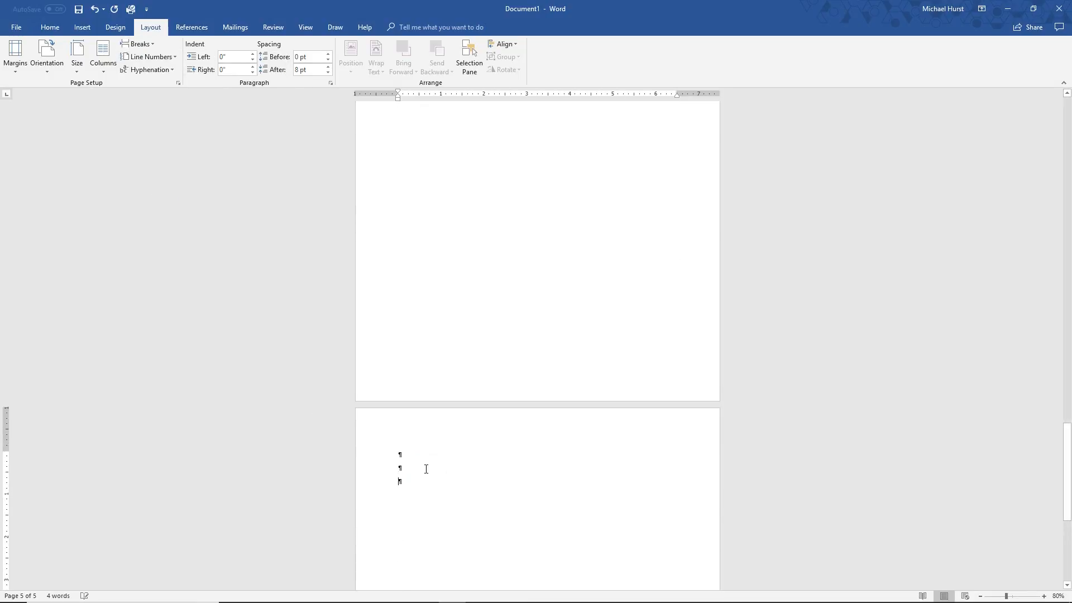
left_click(418, 469)
type("MAIN DOC")
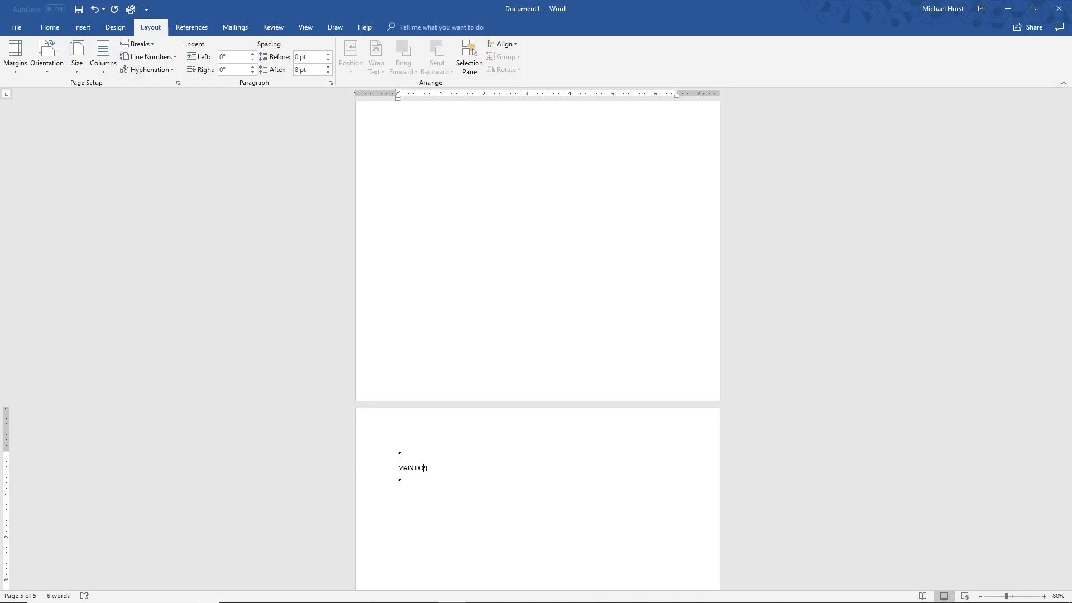
type("UMENT")
Add empty lines below MAIN DOCUMENT and insert a page break there to start a sixth page
left_click(418, 491)
key("Return")
key("Return")
left_click(415, 497)
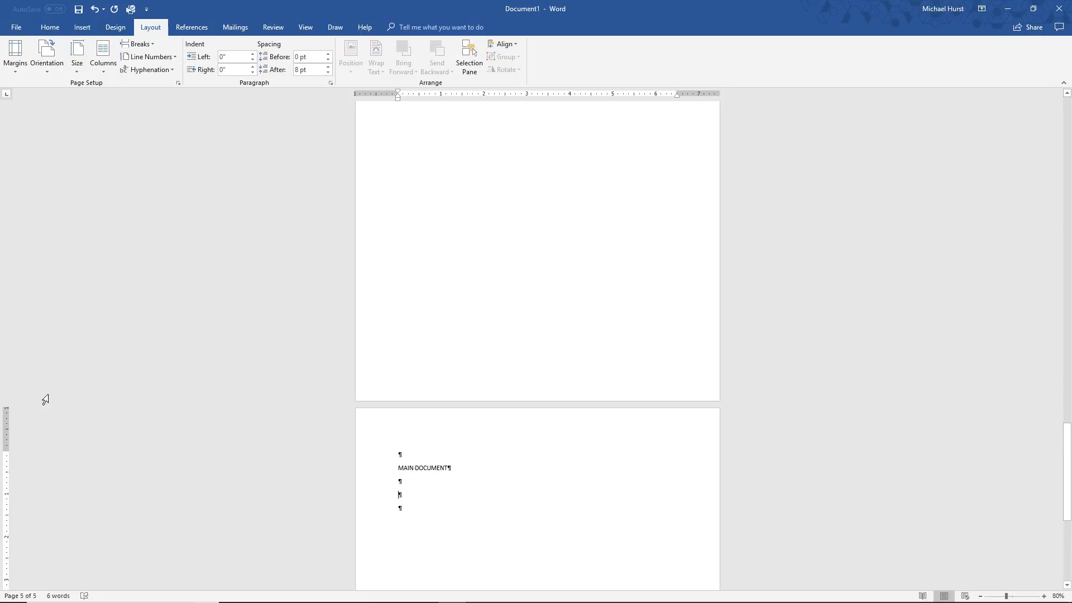
key("ctrl+Return")
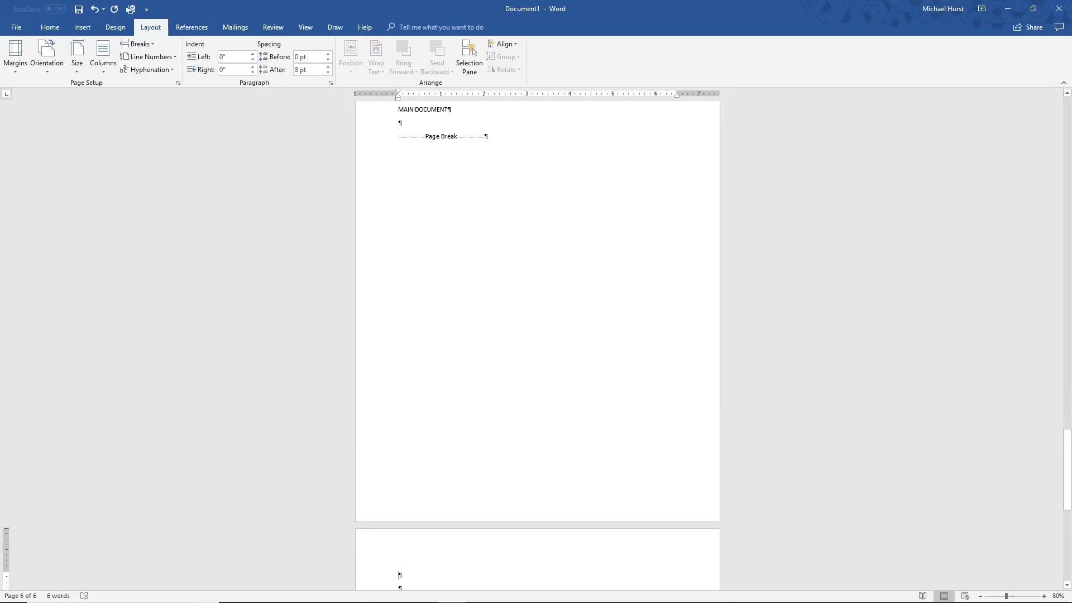
Review the placeholder text and the page and section breaks across the document's pages
scroll(569, 560, "down", 1)
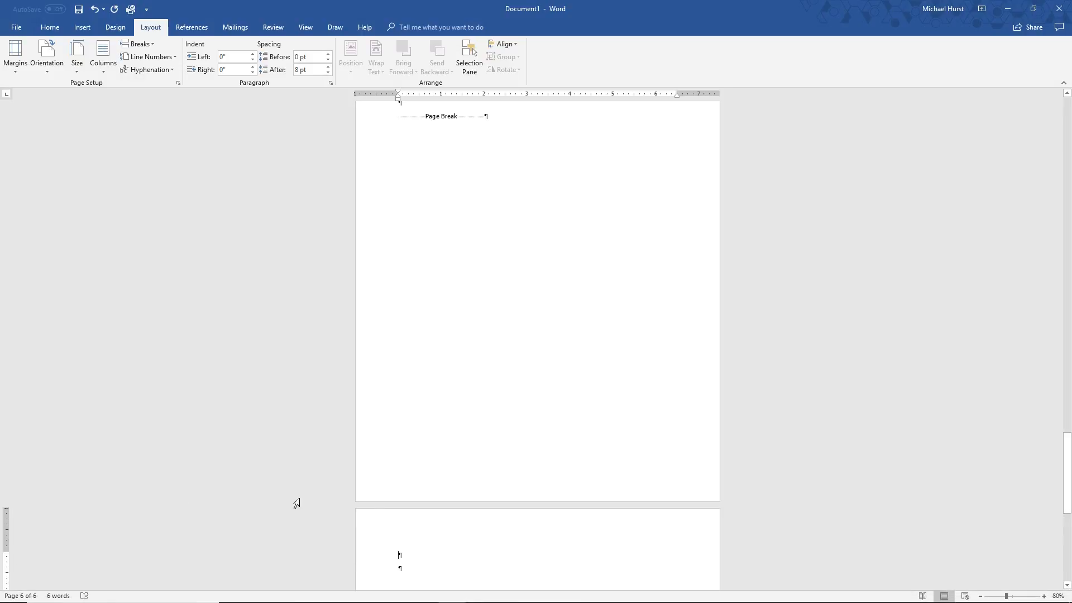
scroll(441, 536, "down", 2)
left_click(419, 464)
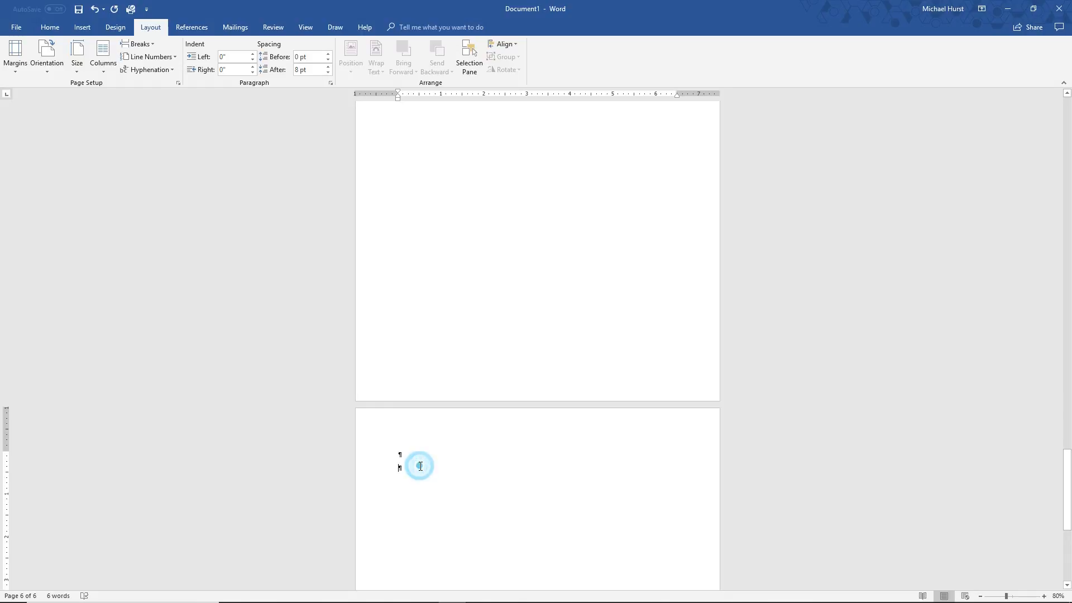
scroll(391, 298, "up", 7)
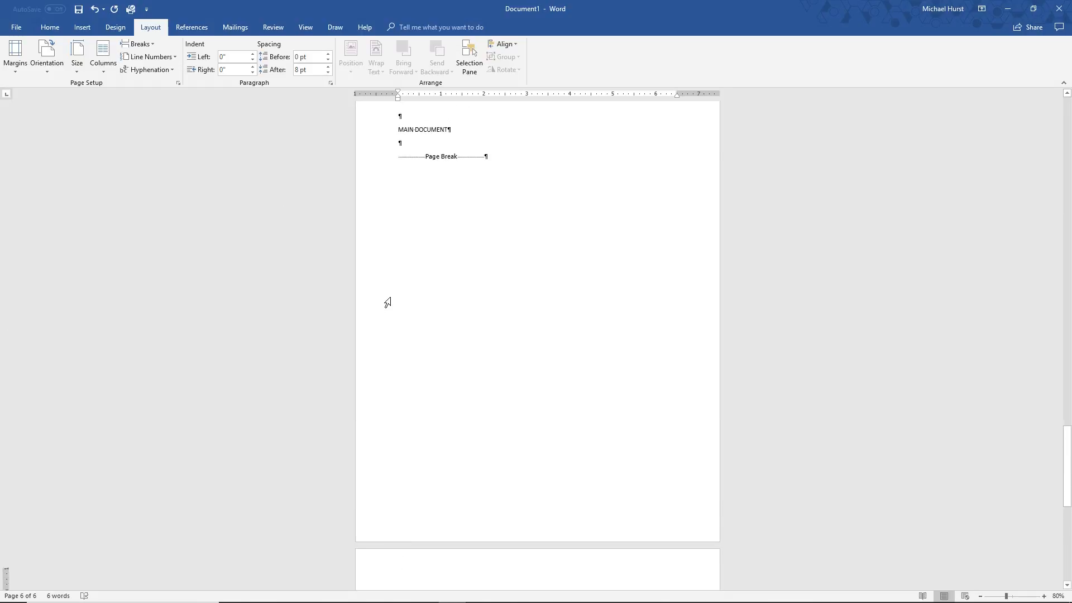
scroll(388, 302, "up", 13)
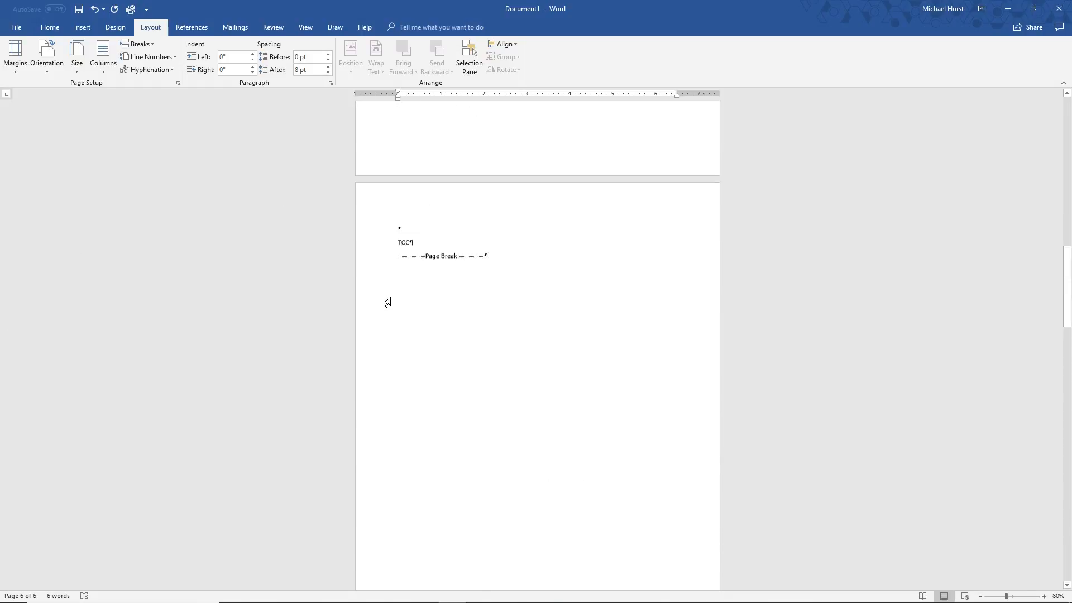
scroll(387, 302, "up", 20)
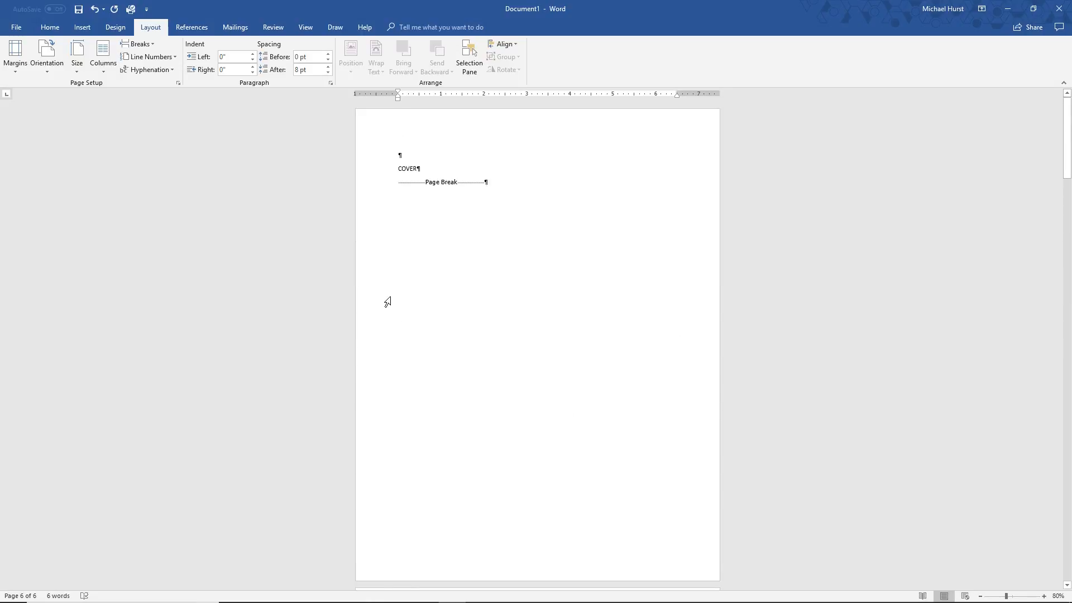
scroll(487, 184, "down", 9)
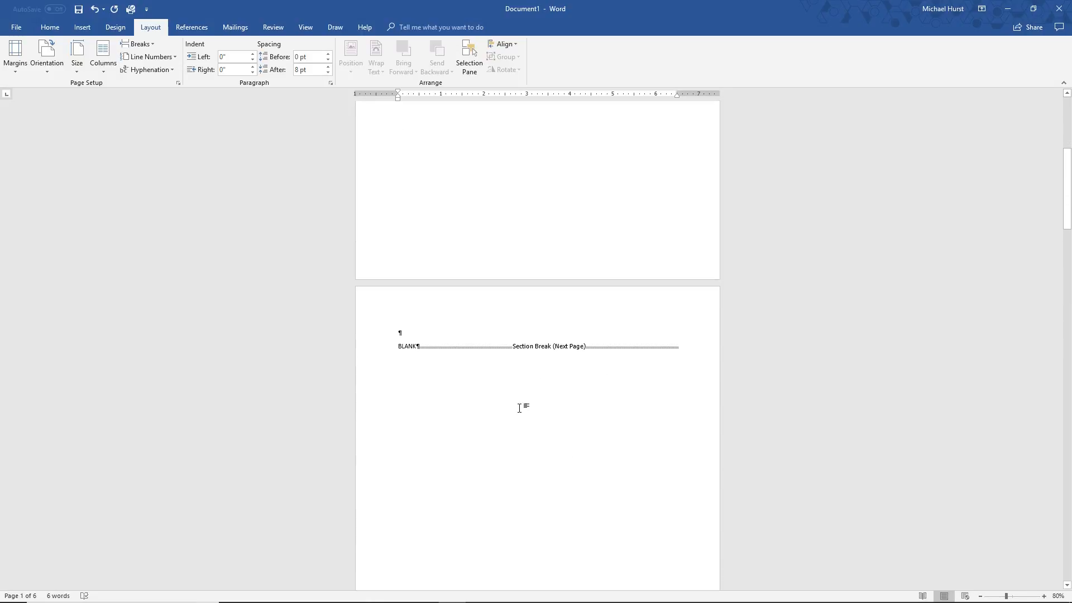
scroll(519, 380, "down", 7)
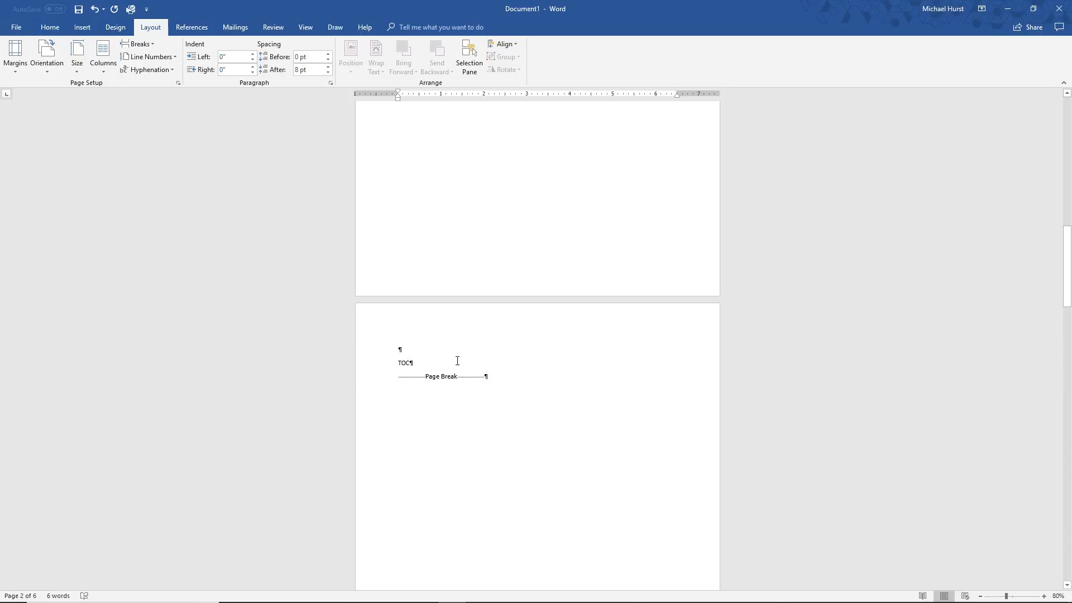
Set the gutter margin to 0.2" in the custom page margins and apply the page setup to the whole document
scroll(538, 423, "down", 3)
scroll(496, 400, "up", 11)
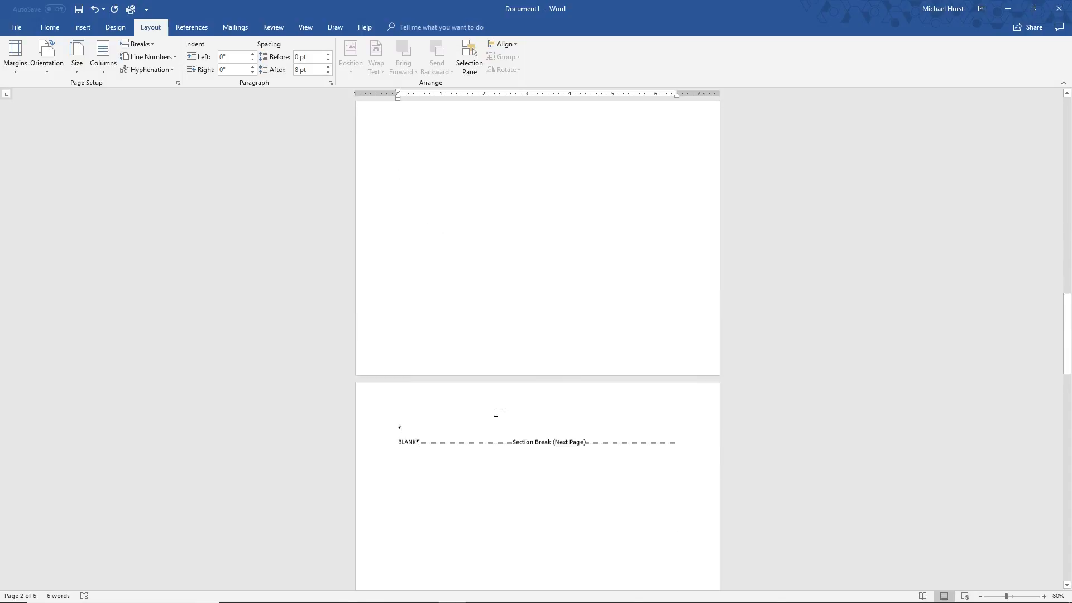
scroll(497, 416, "down", 18)
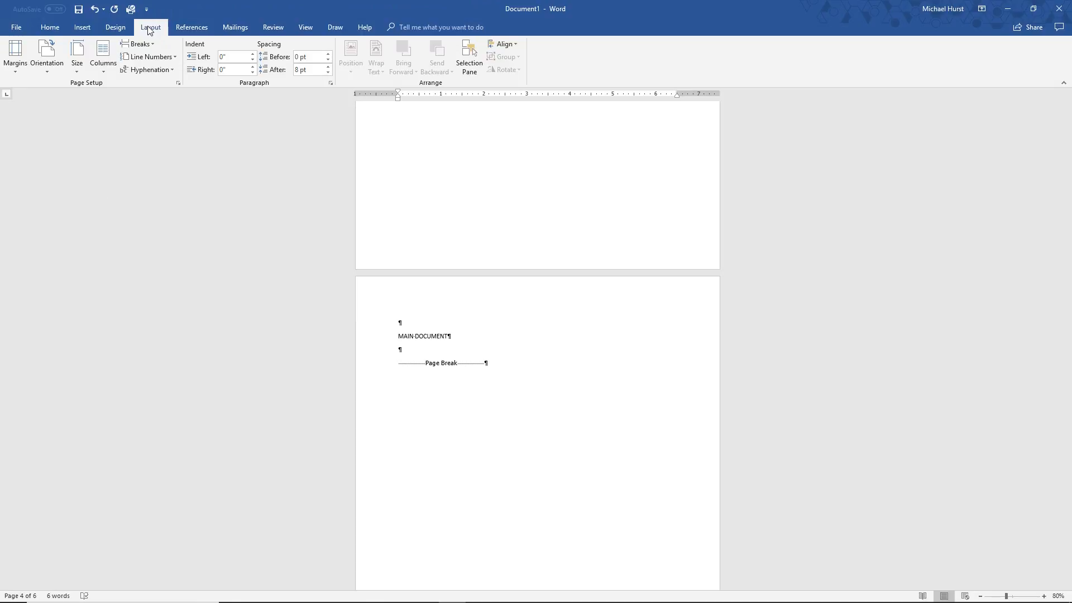
left_click(15, 69)
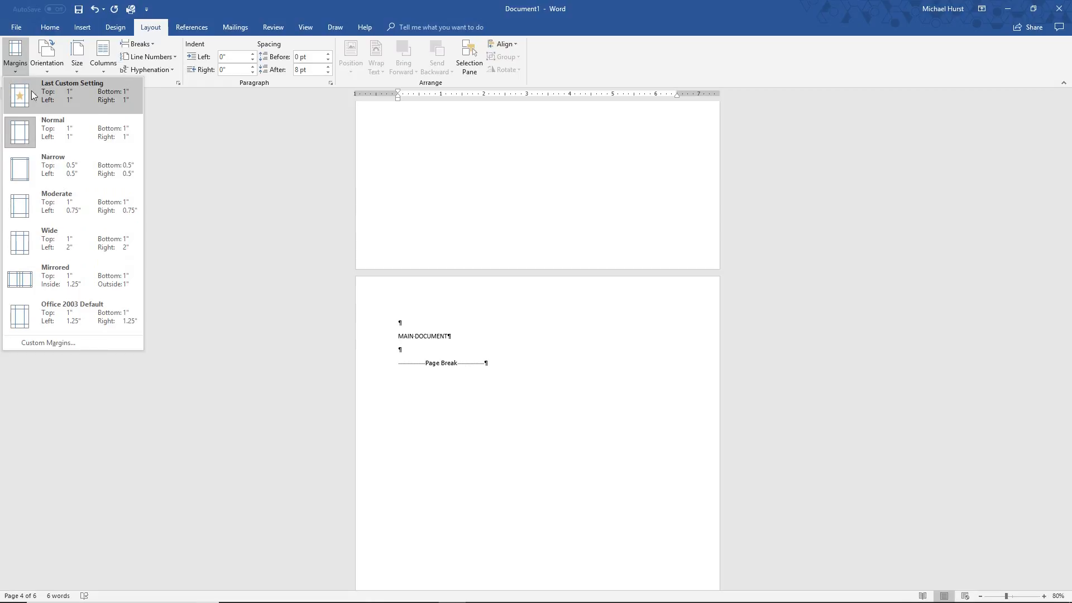
left_click(26, 343)
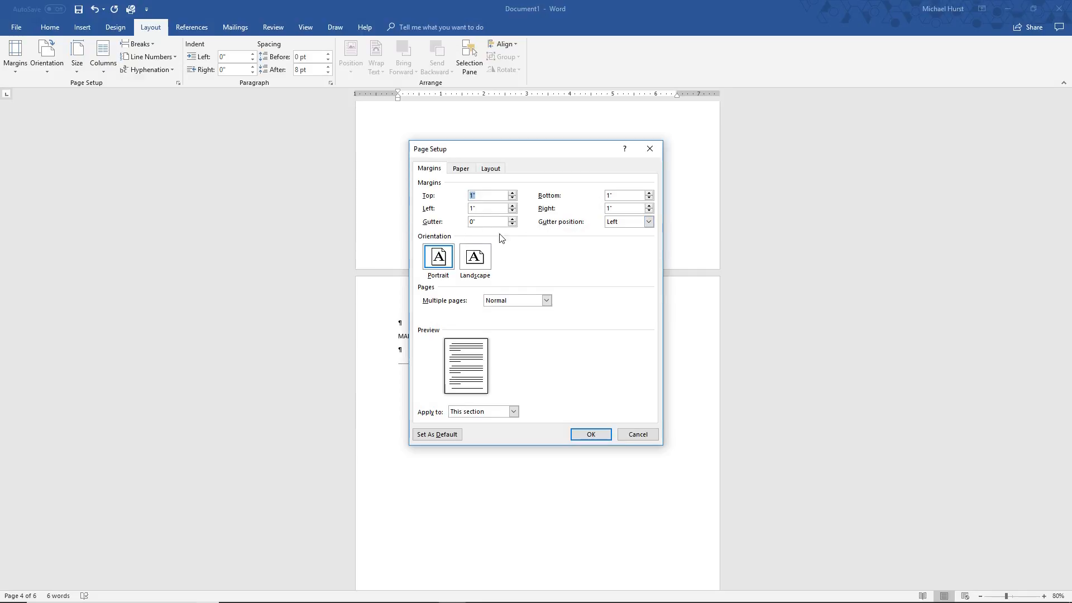
left_click(512, 219)
left_click(512, 219)
left_click(513, 412)
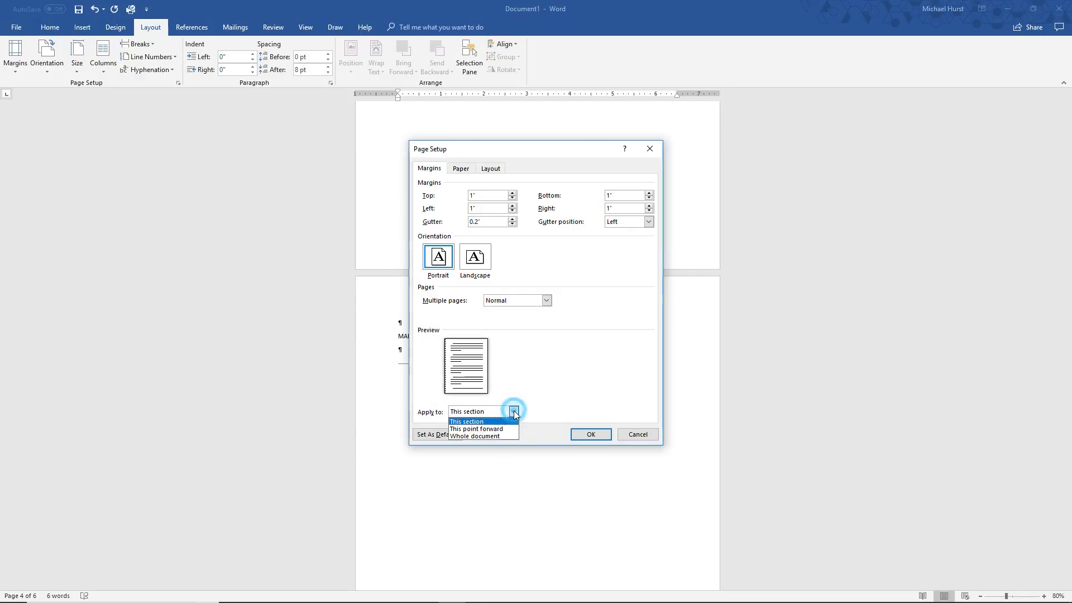
left_click(464, 438)
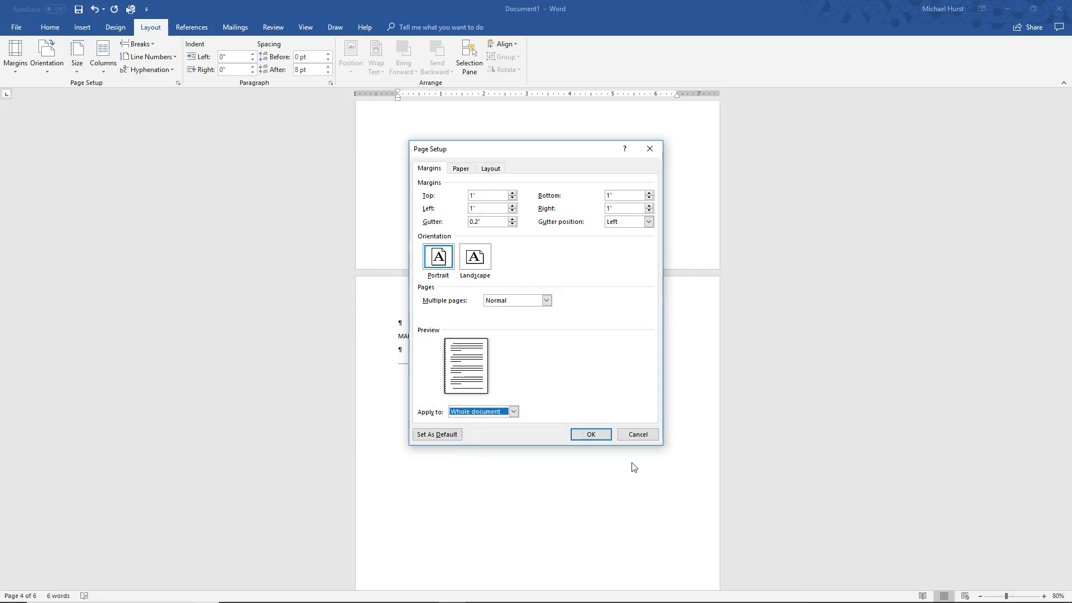
Enable different odd and even headers and footers in the page setup layout options and apply the settings
left_click(491, 171)
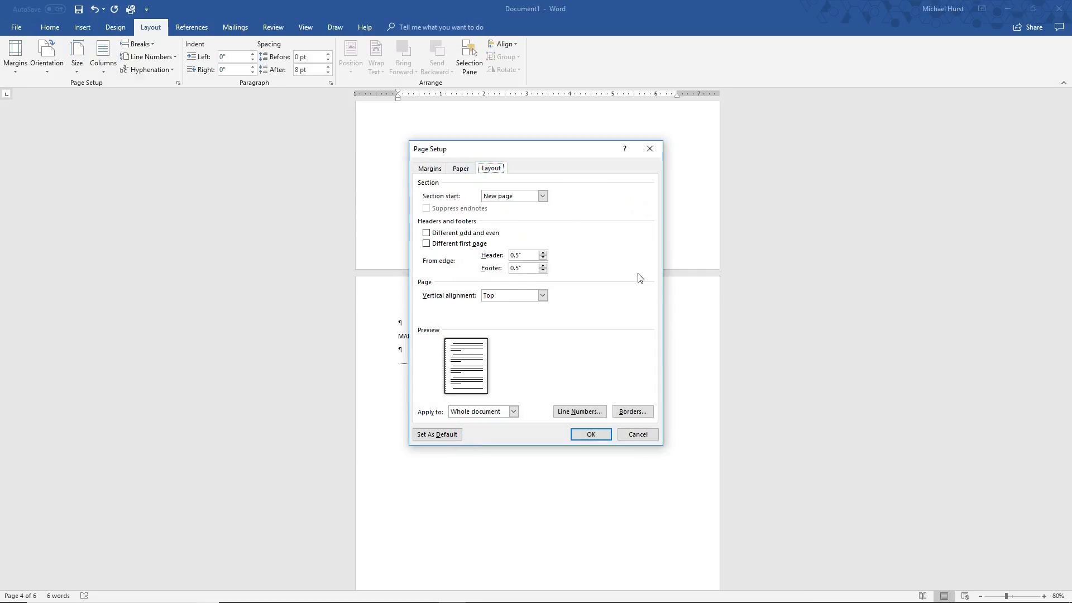
left_click(427, 233)
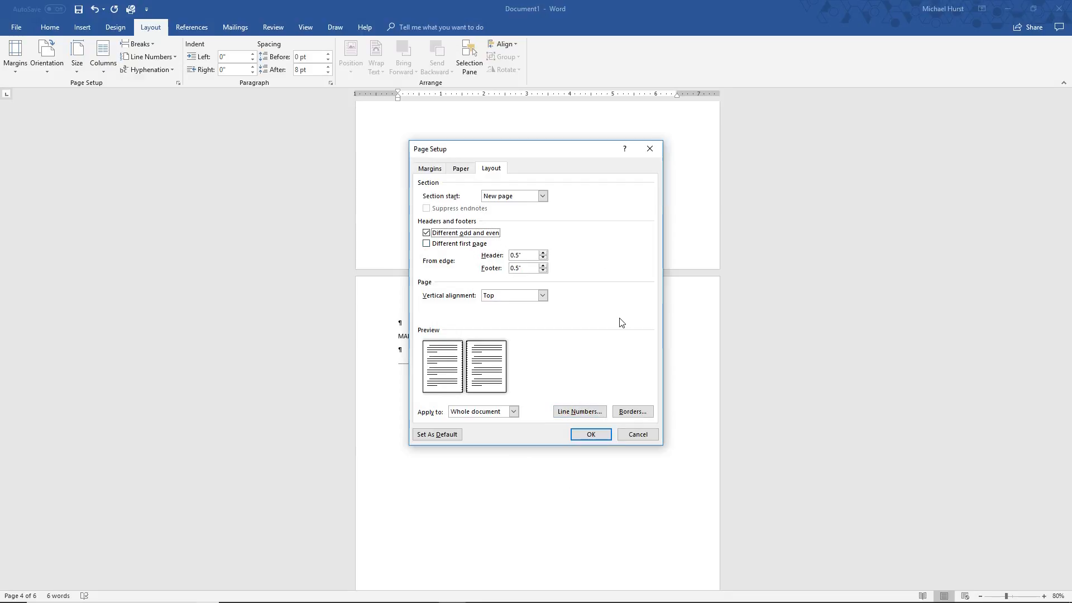
left_click(588, 435)
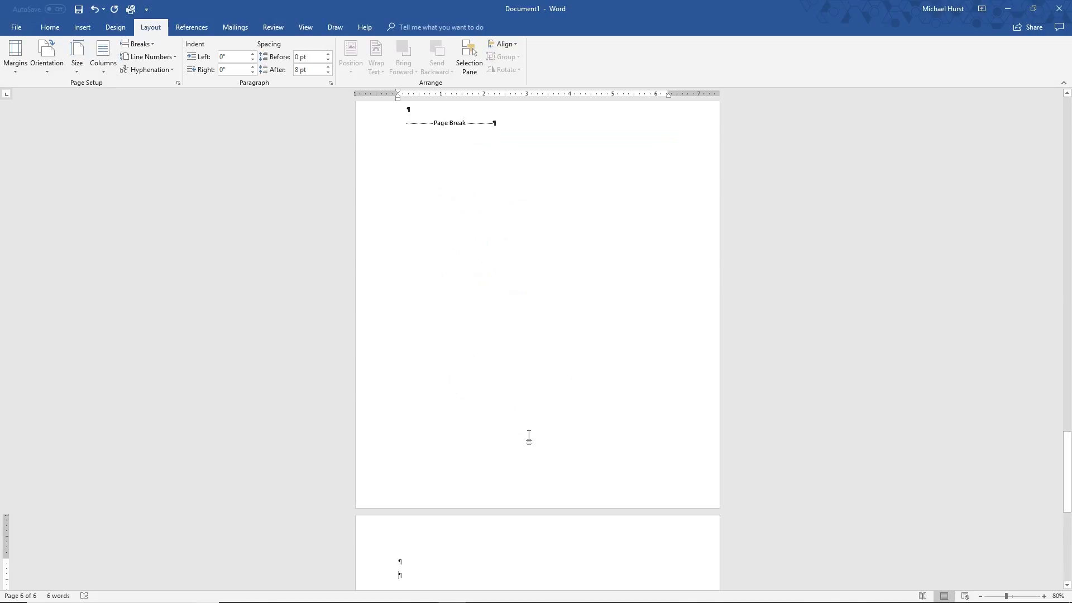
Examine how the gutter shifts the text on the odd and even pages, from the cover through the TOC page
scroll(528, 438, "up", 15)
scroll(530, 437, "up", 15)
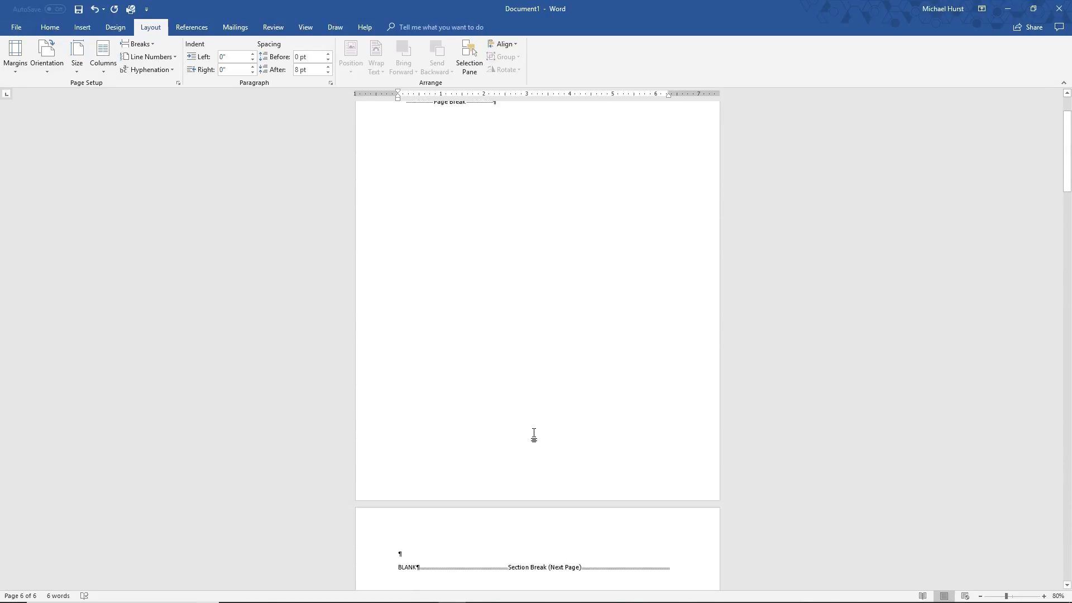
scroll(533, 436, "up", 3)
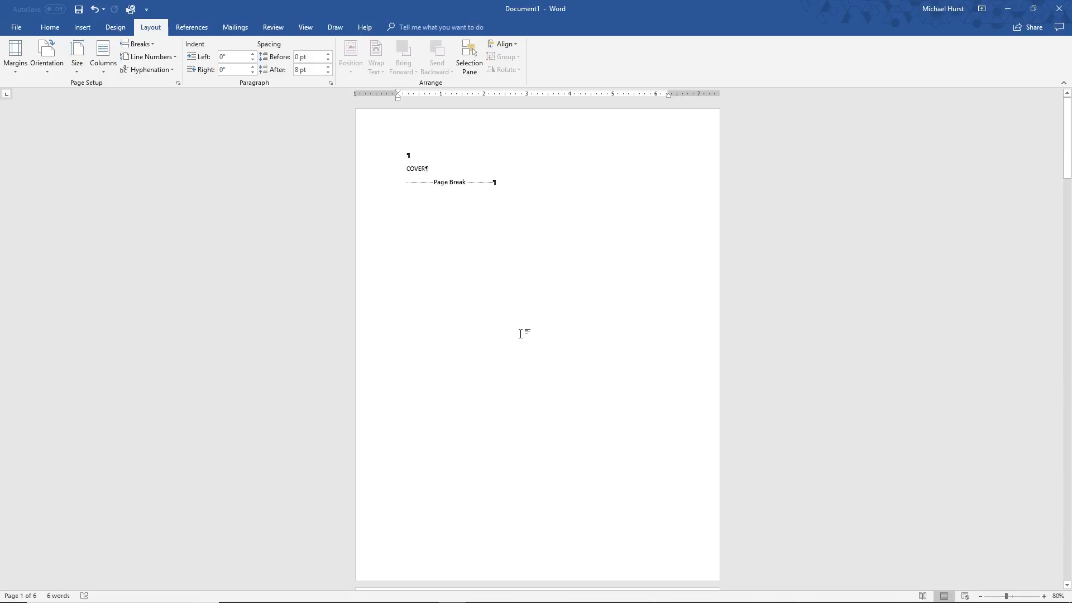
scroll(530, 329, "down", 10)
scroll(561, 326, "down", 6)
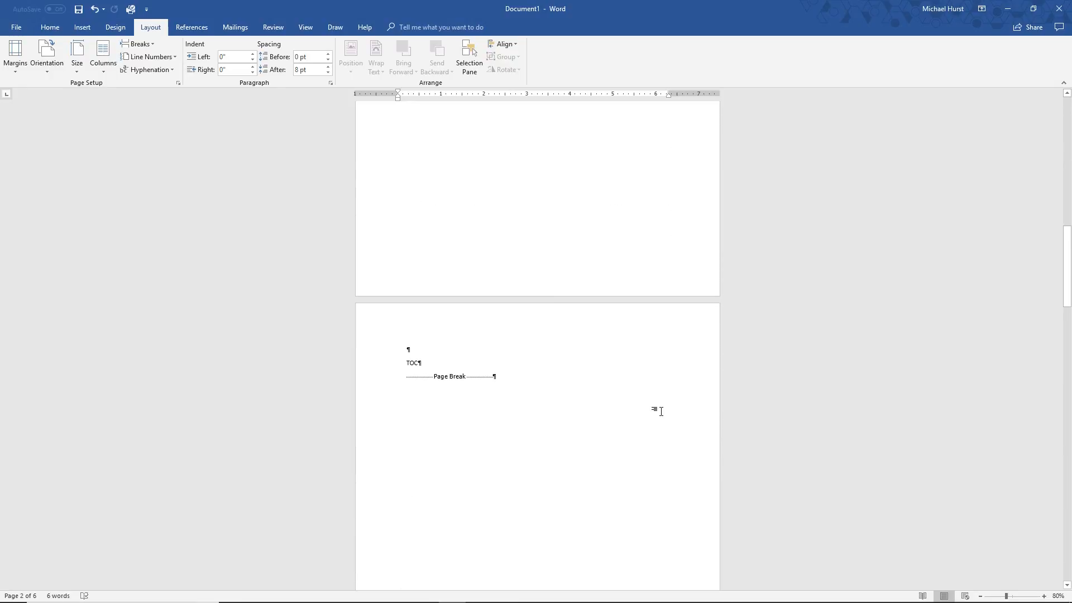
scroll(587, 377, "down", 3)
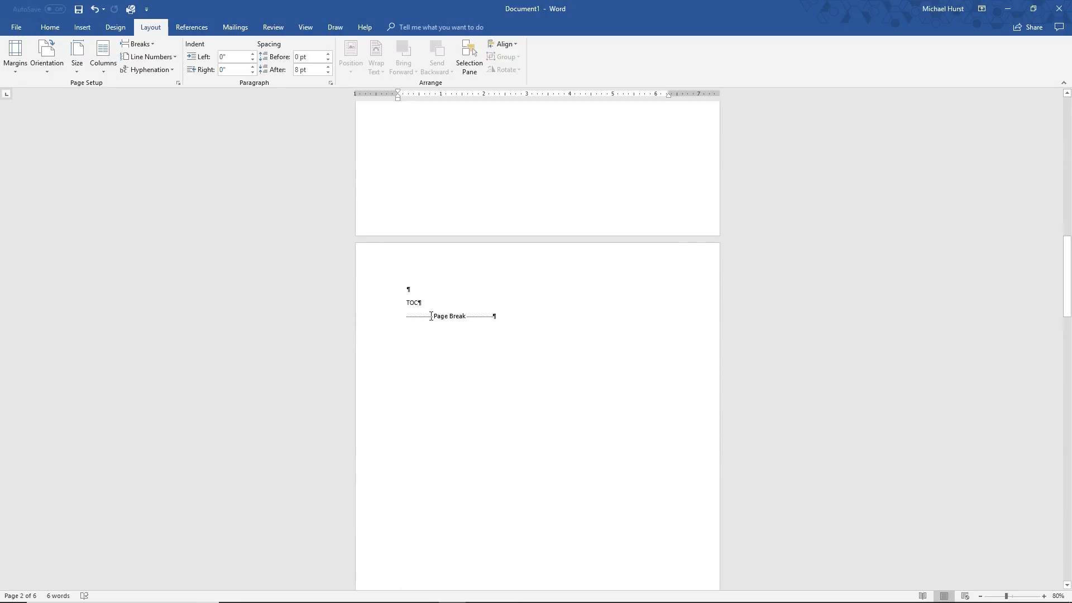
left_click(431, 290)
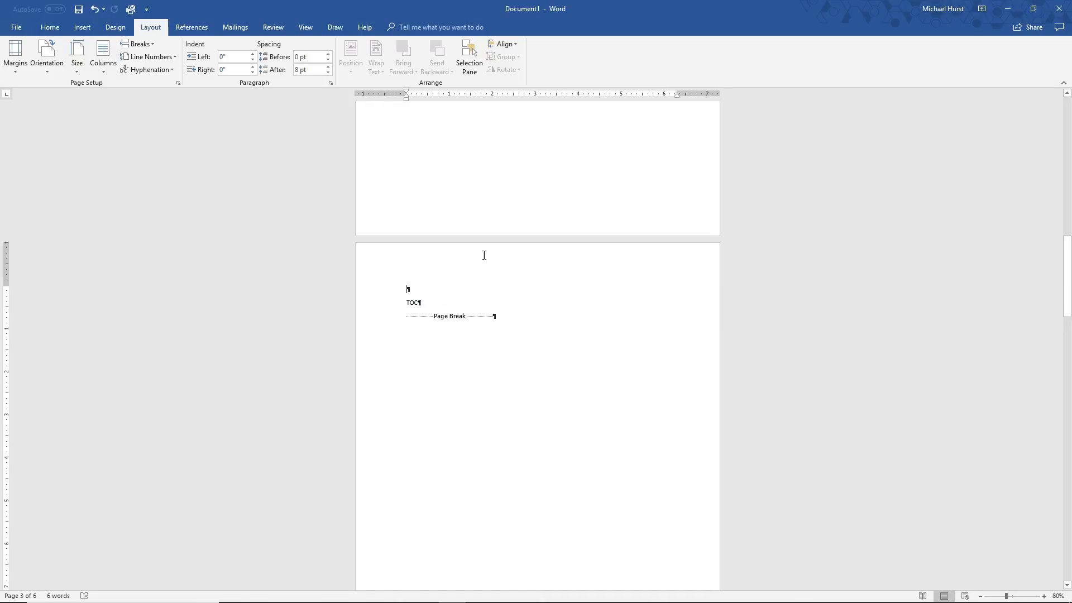
scroll(518, 287, "down", 15)
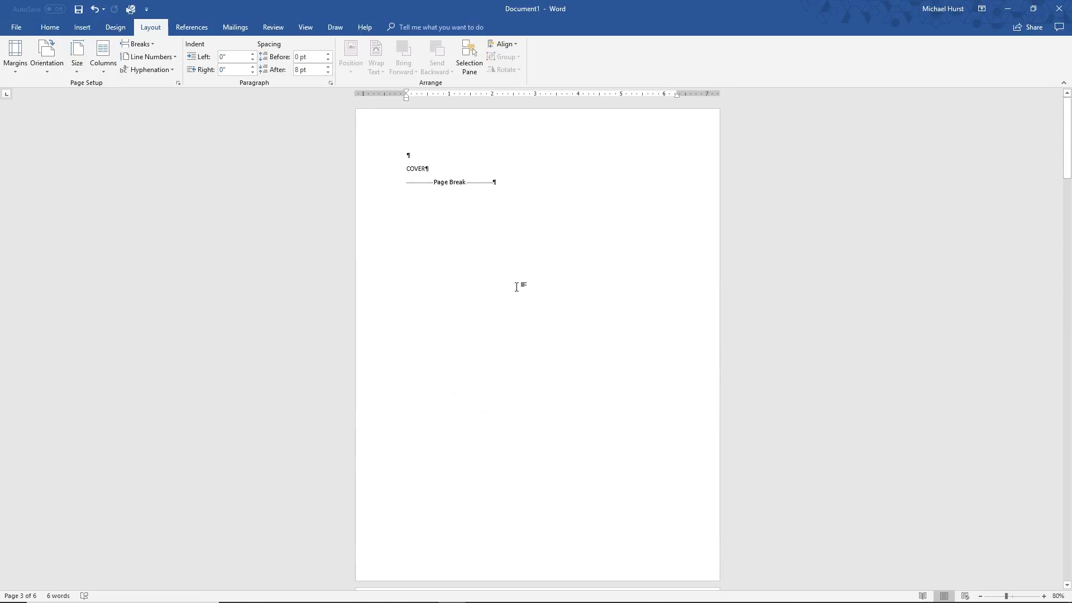
scroll(495, 385, "down", 15)
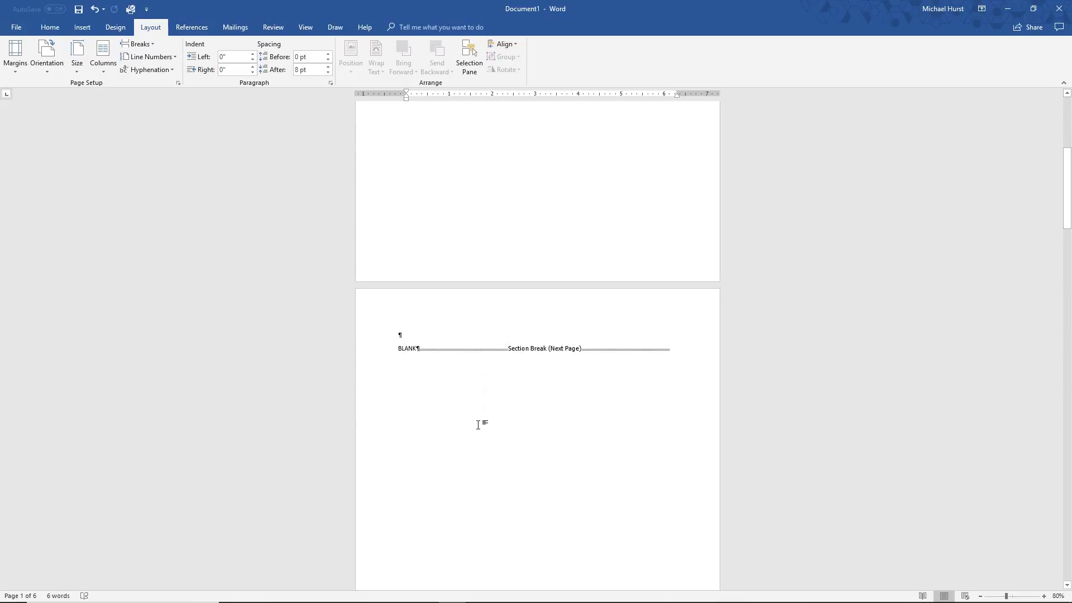
scroll(506, 443, "up", 20)
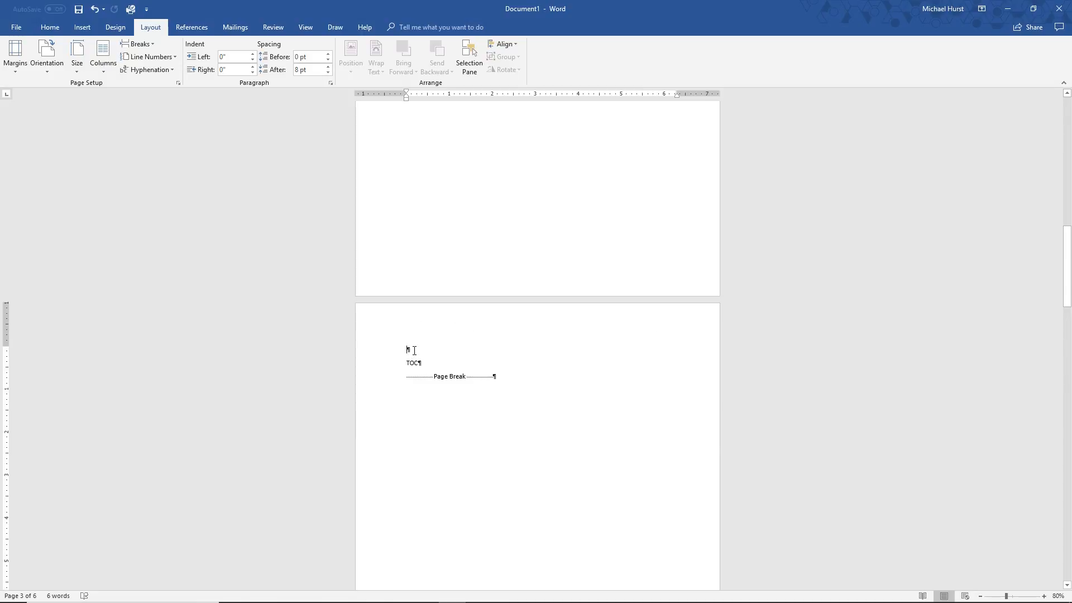
Unlink the Section 2 odd page header and footer on the TOC page from the previous section
double_click(413, 326)
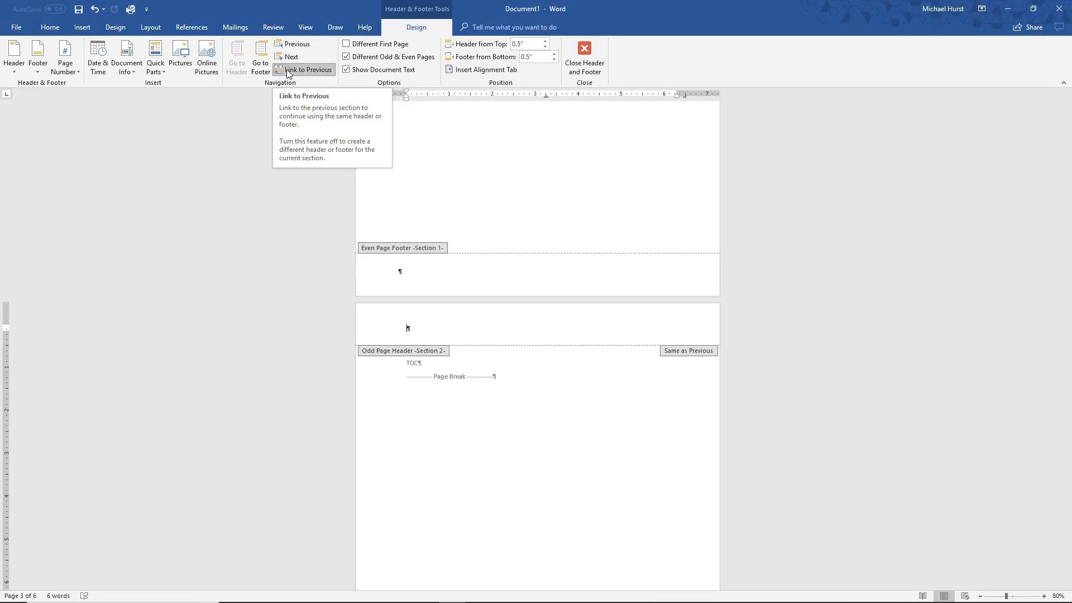
left_click(305, 69)
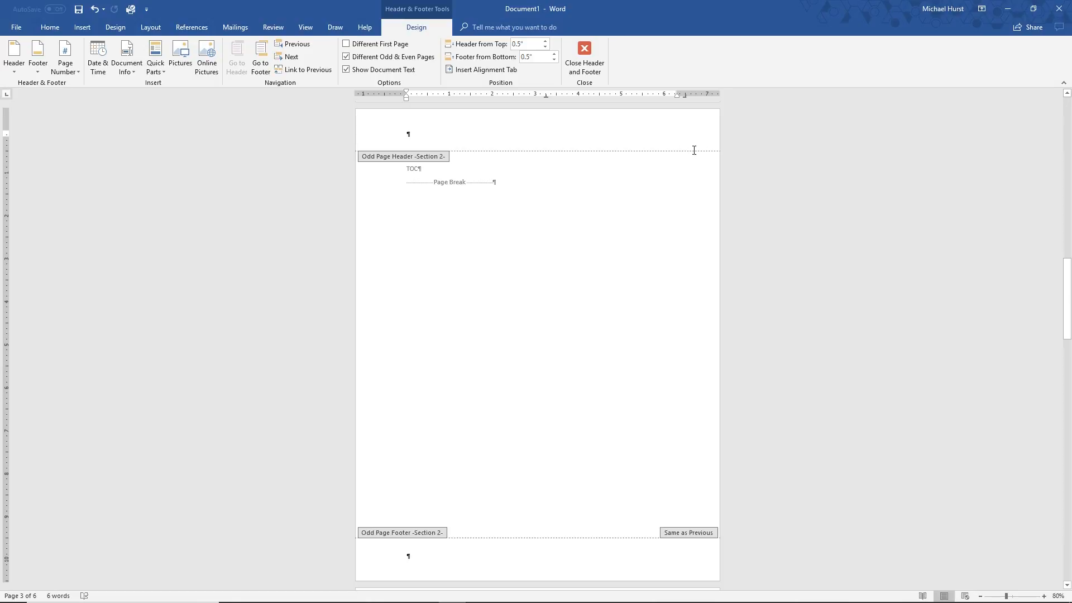
scroll(486, 347, "down", 2)
scroll(411, 435, "down", 1)
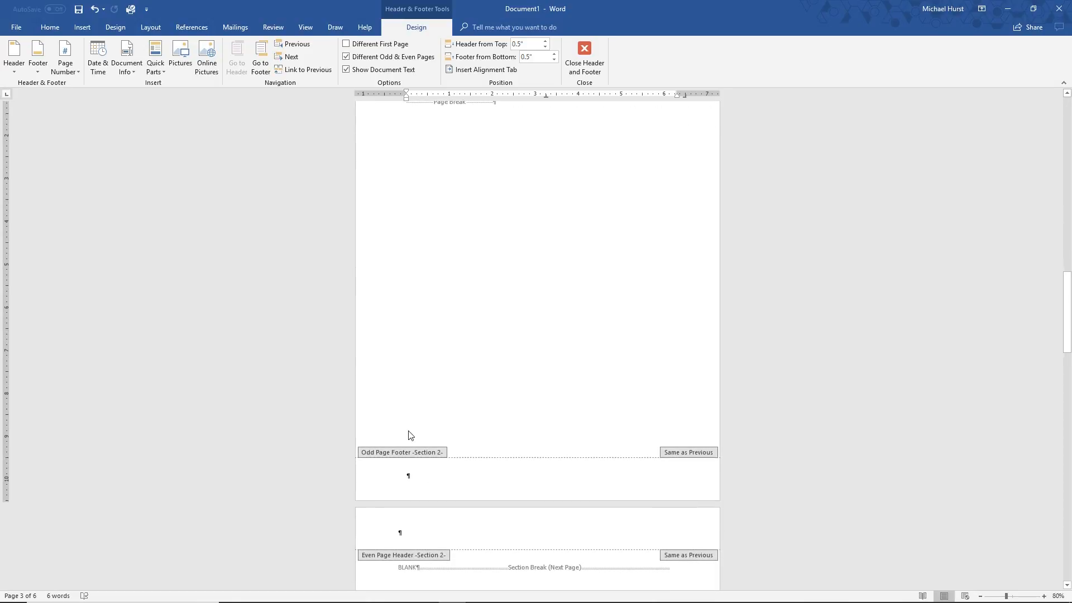
left_click(420, 478)
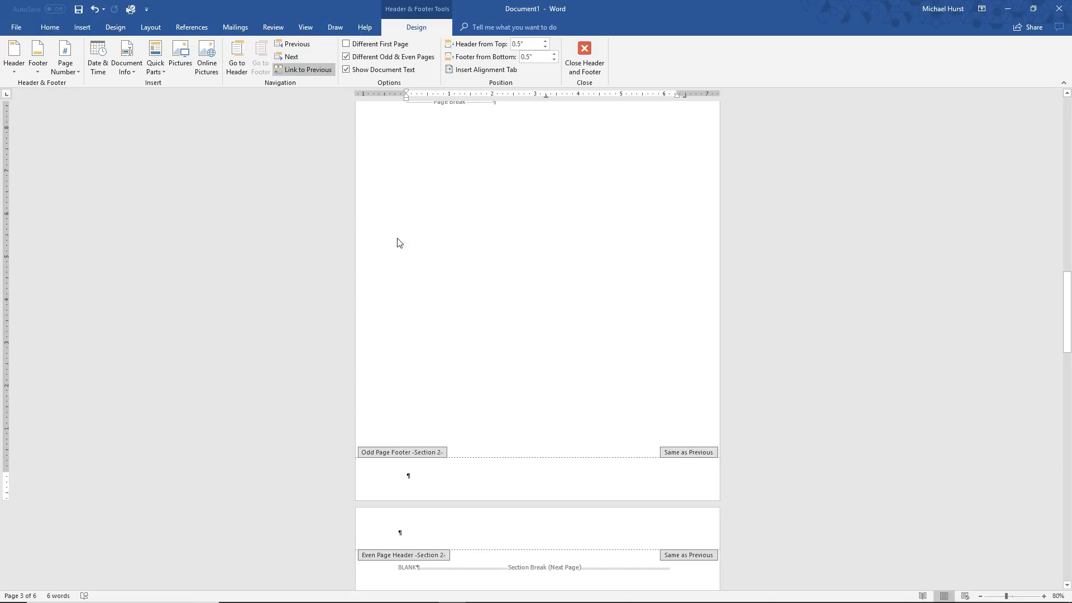
left_click(279, 73)
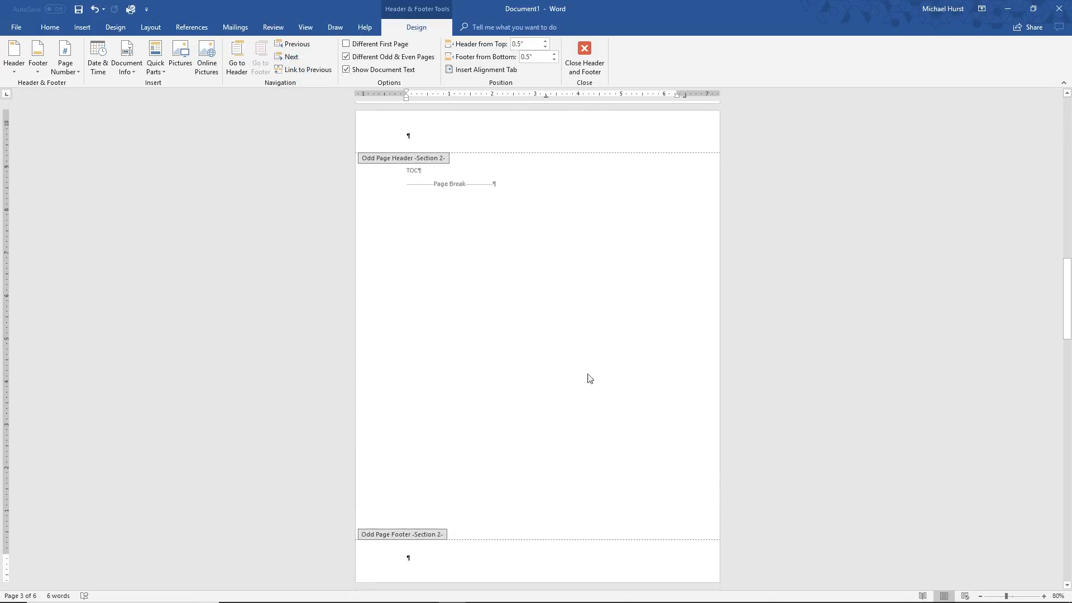
Unlink the Section 2 even page header and footer on the fourth page from the previous section
scroll(658, 458, "down", 5)
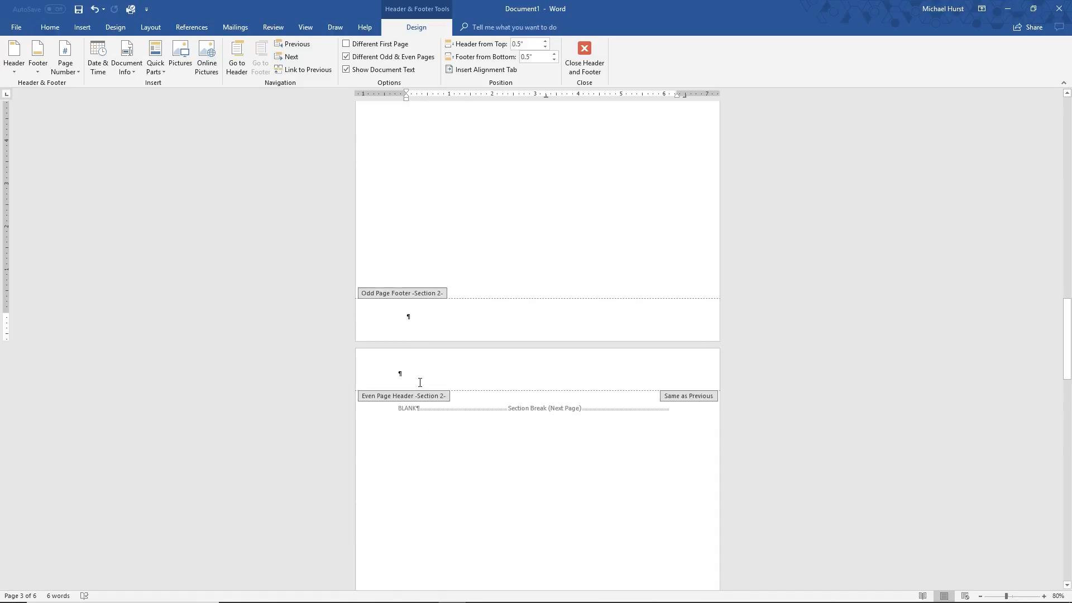
left_click(419, 382)
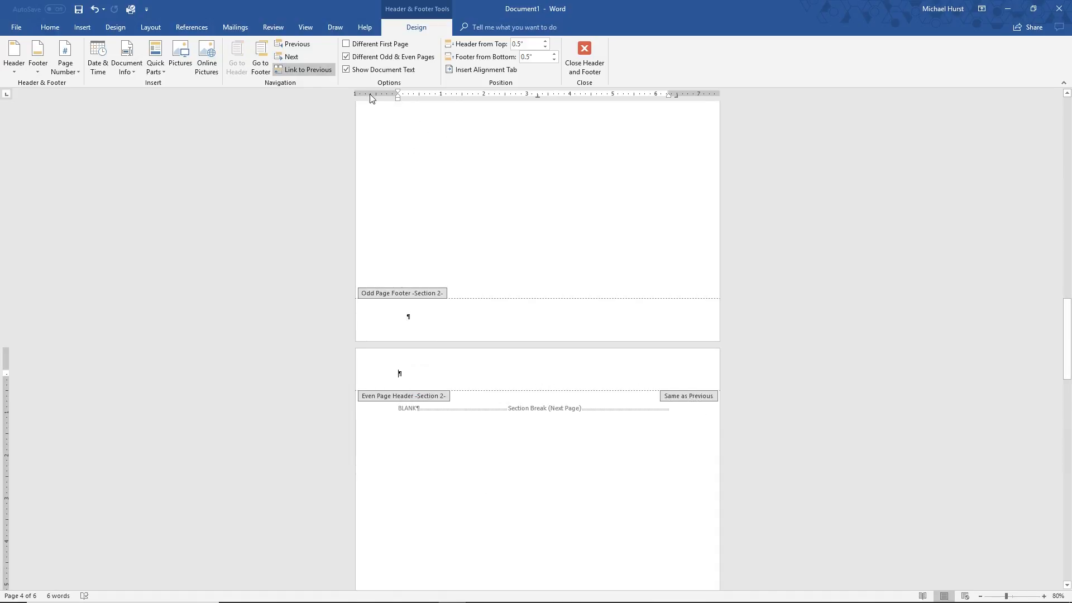
left_click(296, 70)
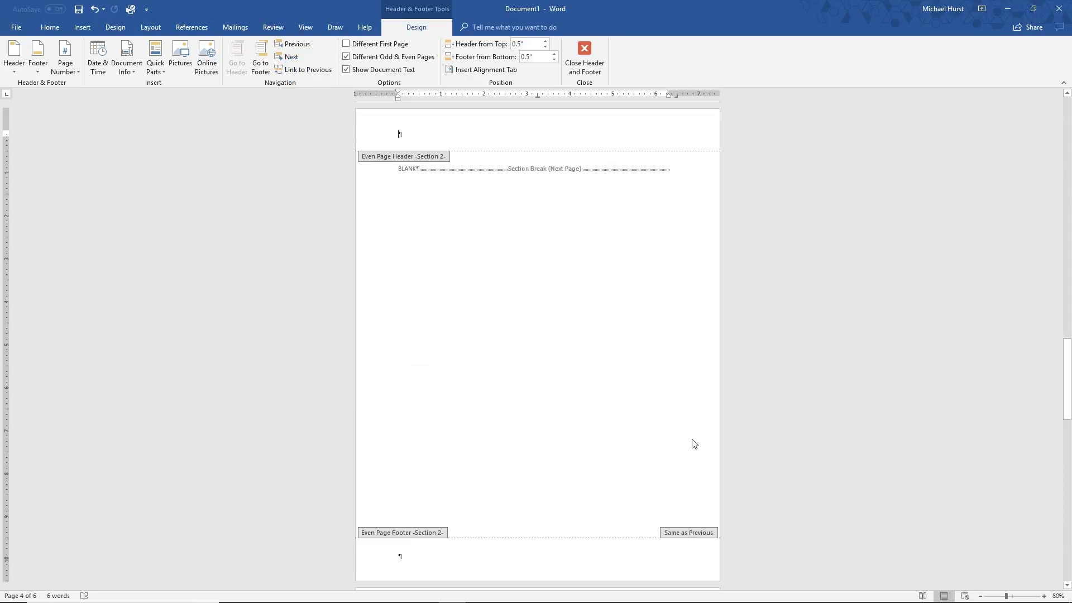
scroll(646, 517, "down", 3)
left_click(420, 434)
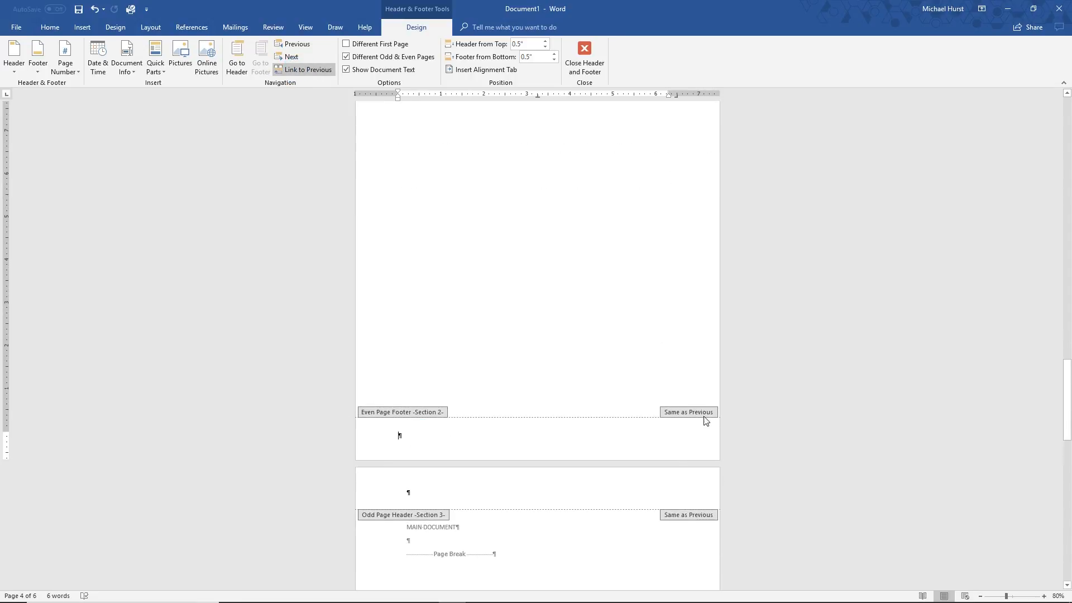
left_click(304, 69)
Unlink the Section 3 odd page header and footer on the MAIN DOCUMENT page from the previous section
scroll(339, 490, "down", 5)
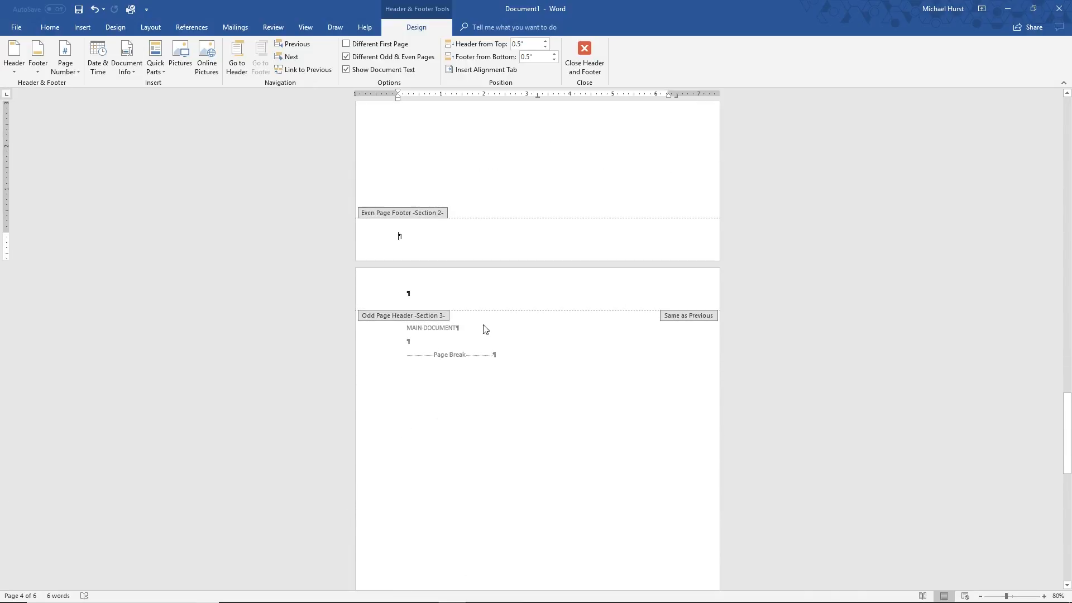
left_click(431, 293)
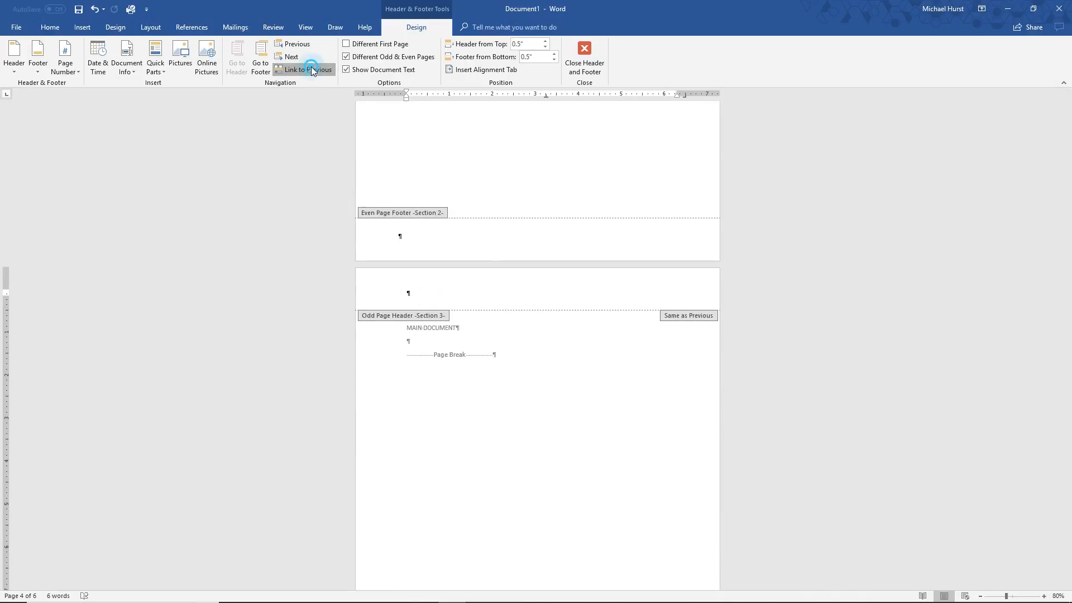
scroll(502, 561, "down", 6)
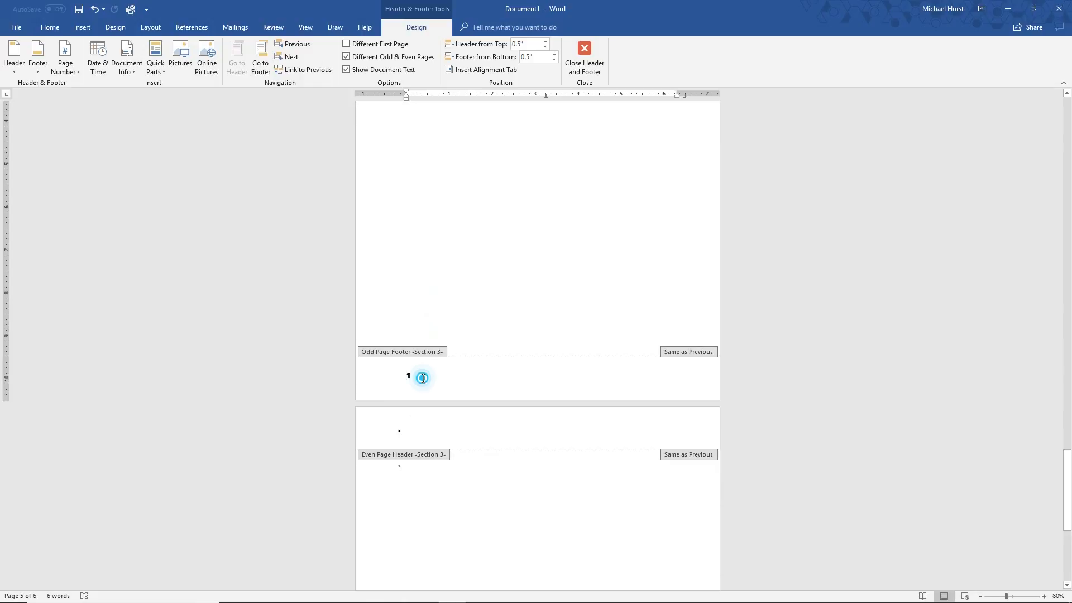
left_click(422, 375)
left_click(298, 70)
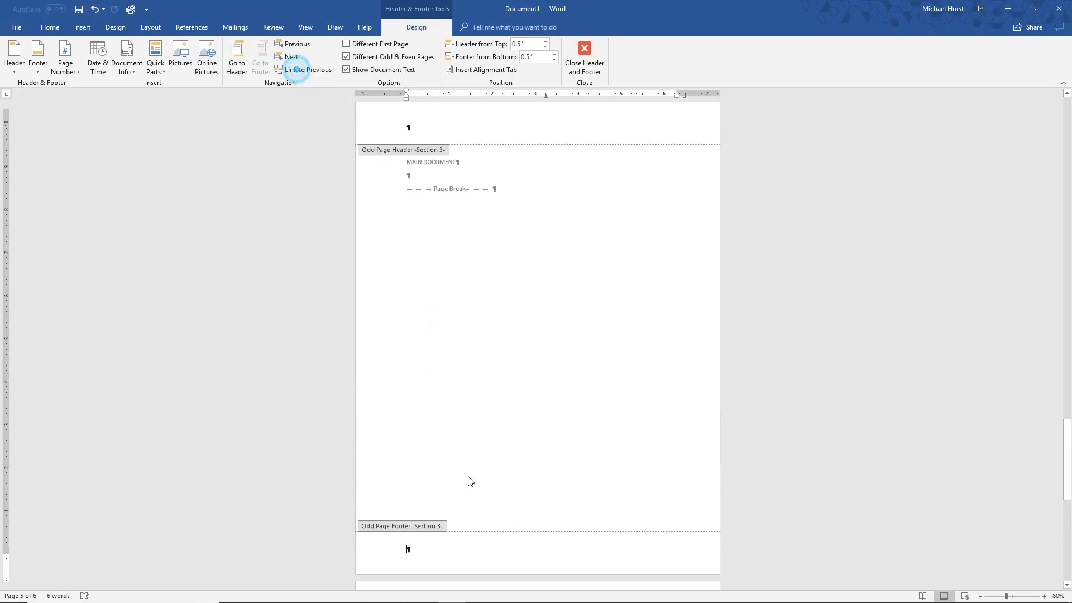
Unlink the Section 3 even page header and footer on the sixth page from the previous section
scroll(575, 529, "down", 5)
scroll(563, 438, "down", 5)
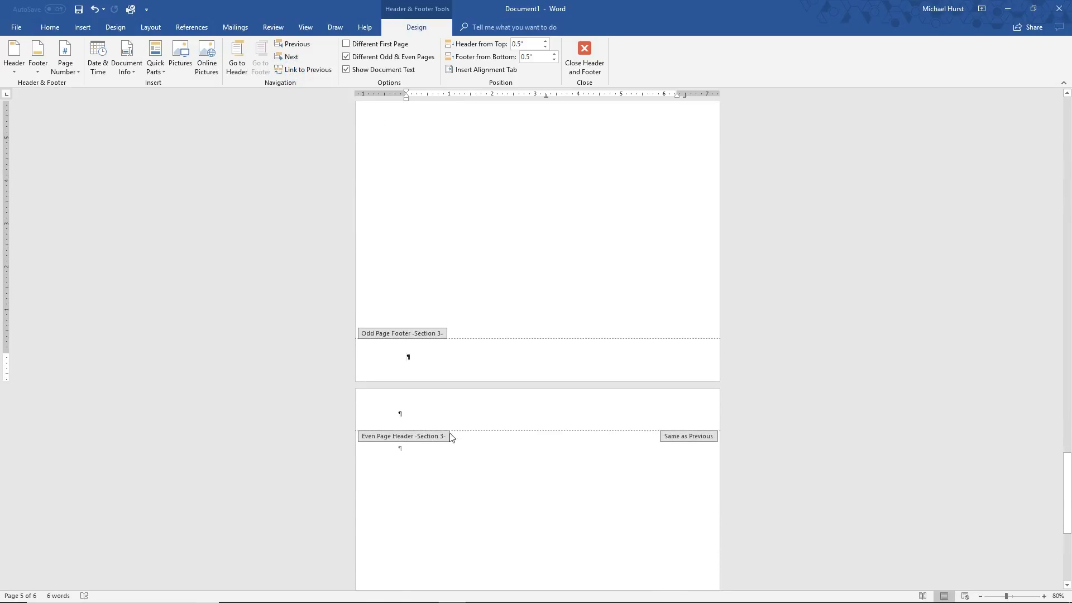
left_click(414, 296)
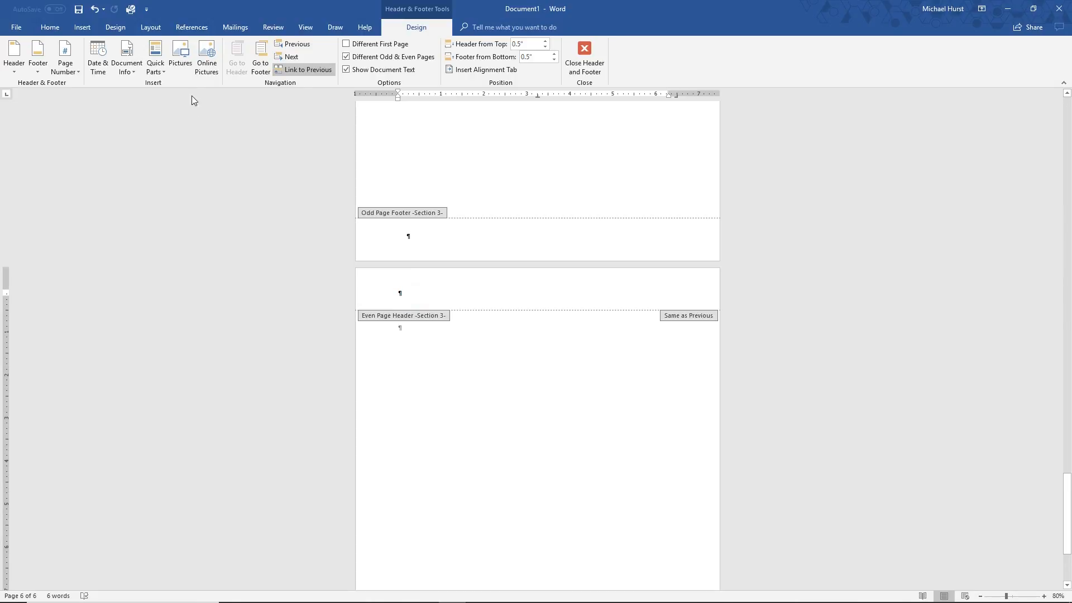
left_click(298, 71)
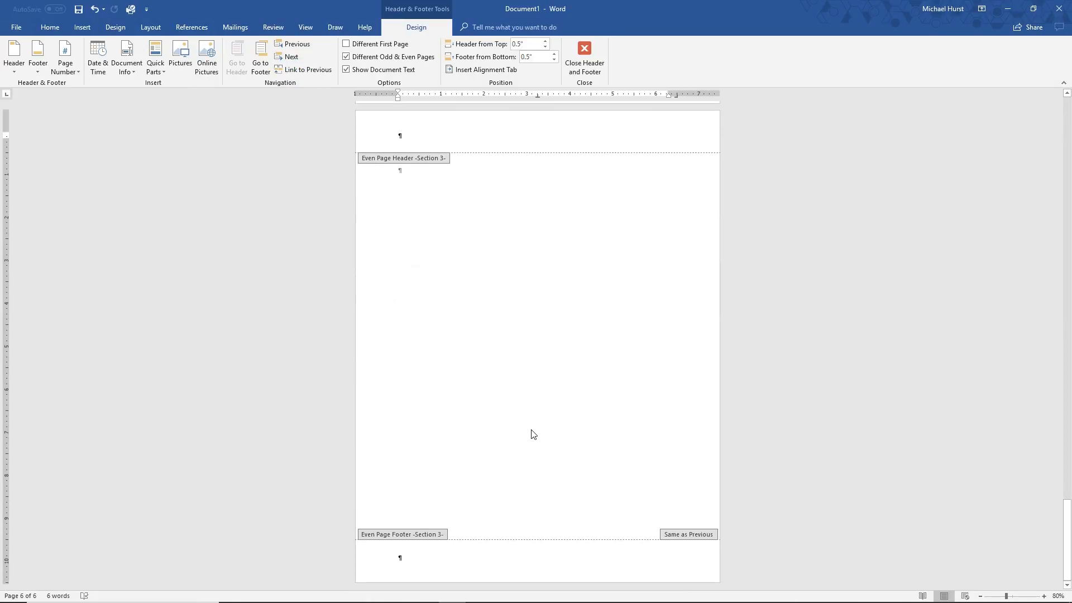
left_click(416, 560)
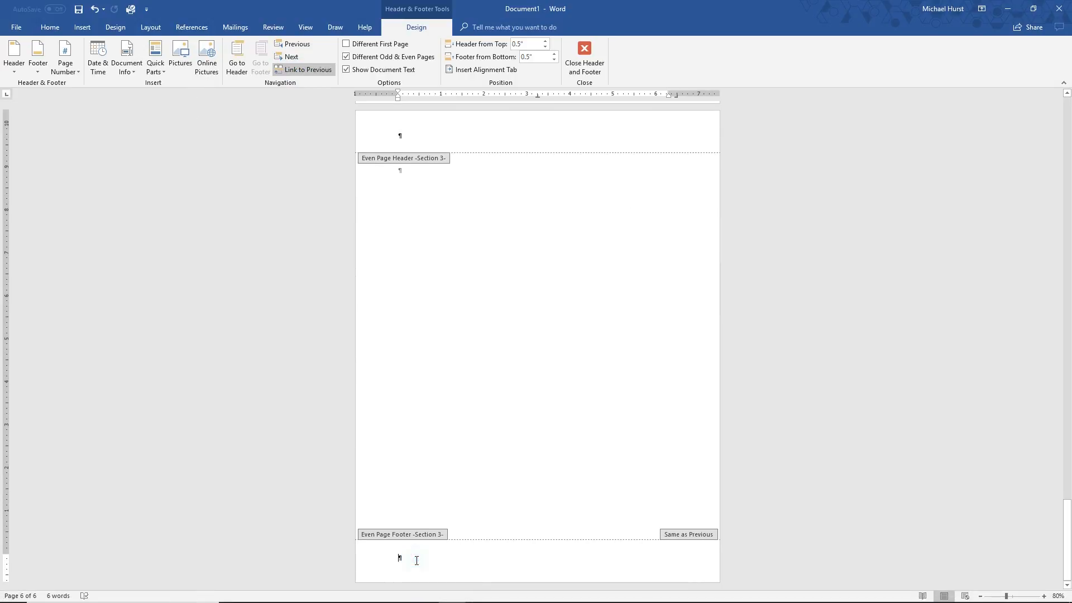
left_click(304, 69)
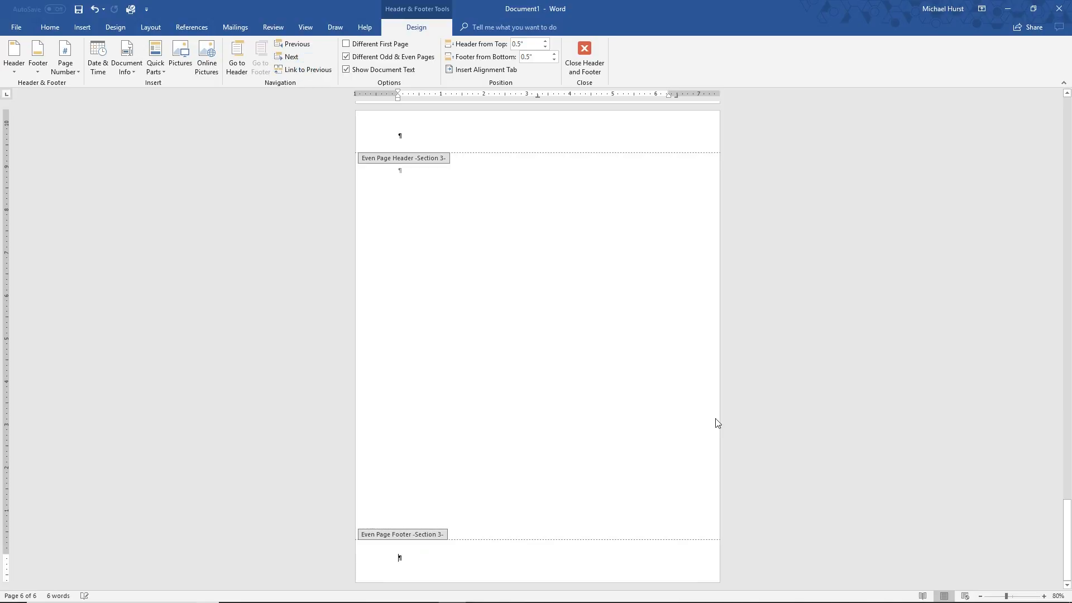
Review the odd and even header and footer areas of all three sections, from the last page back to the cover
scroll(619, 568, "up", 10)
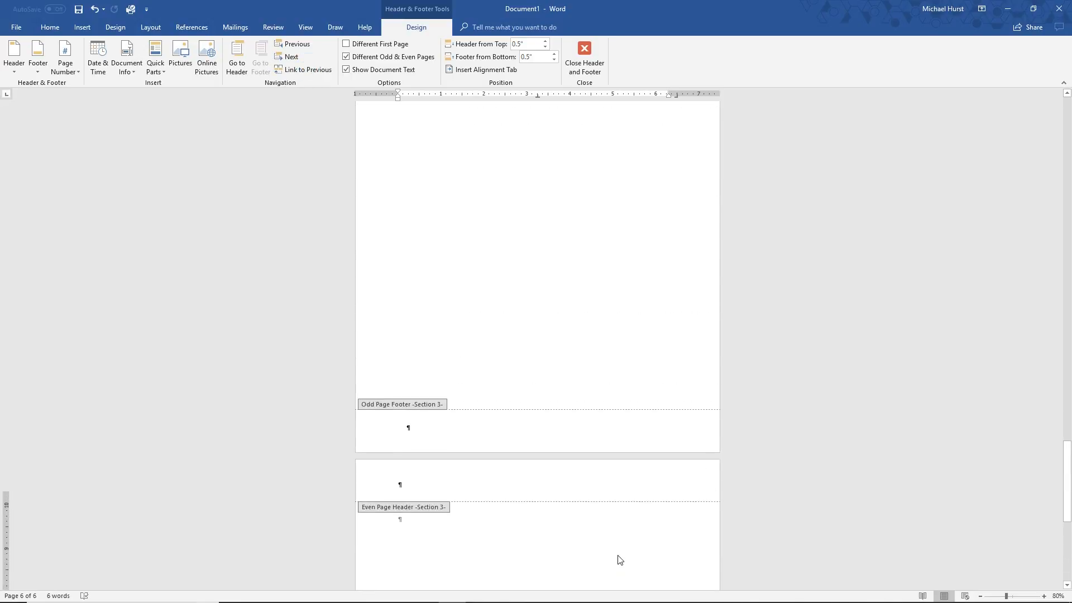
scroll(619, 559, "up", 12)
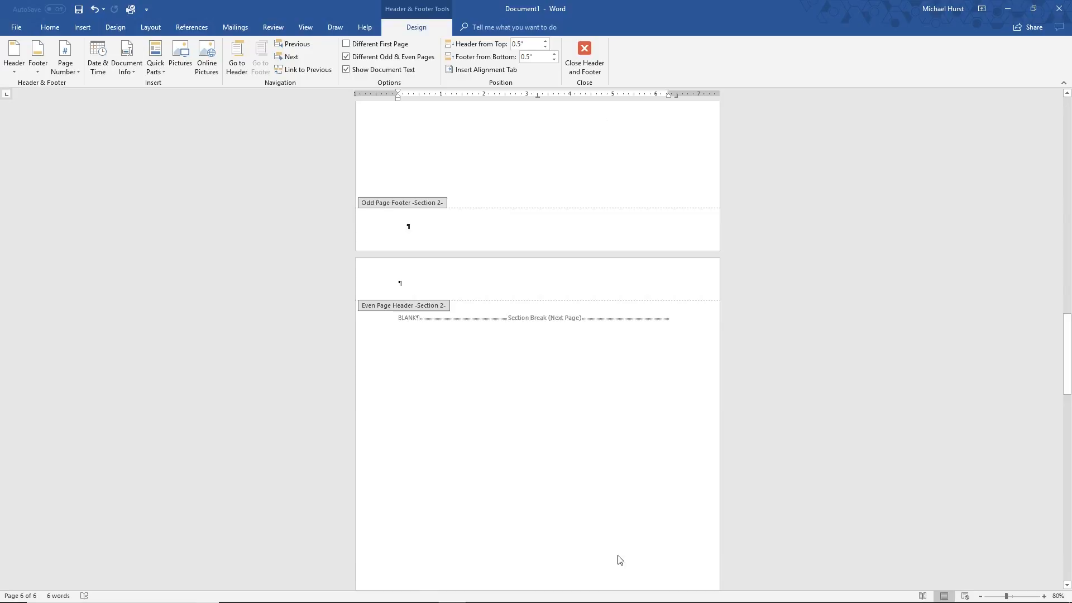
scroll(620, 559, "up", 10)
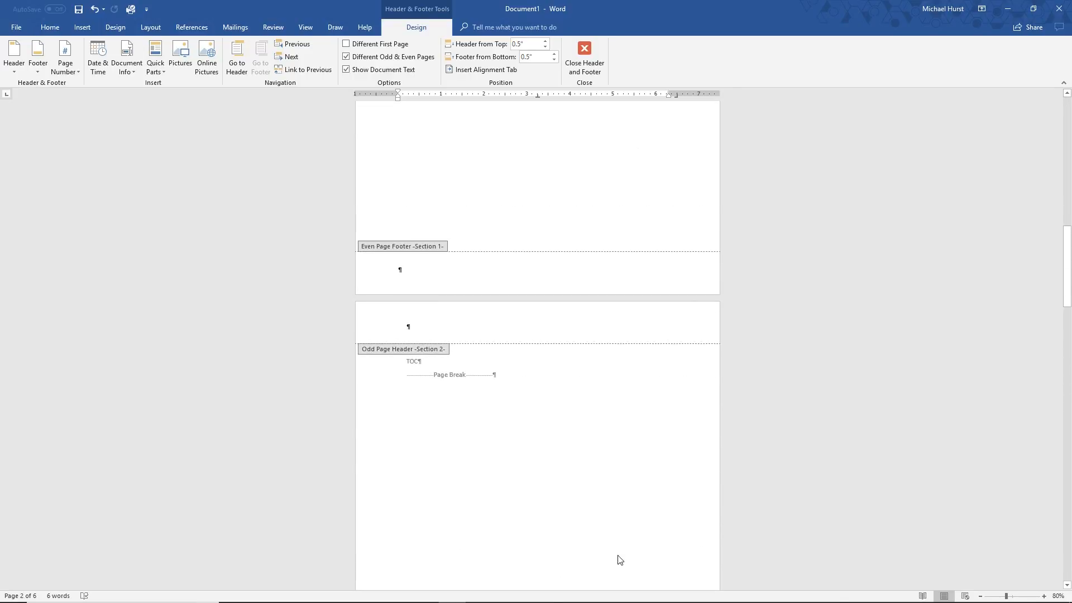
scroll(619, 558, "up", 7)
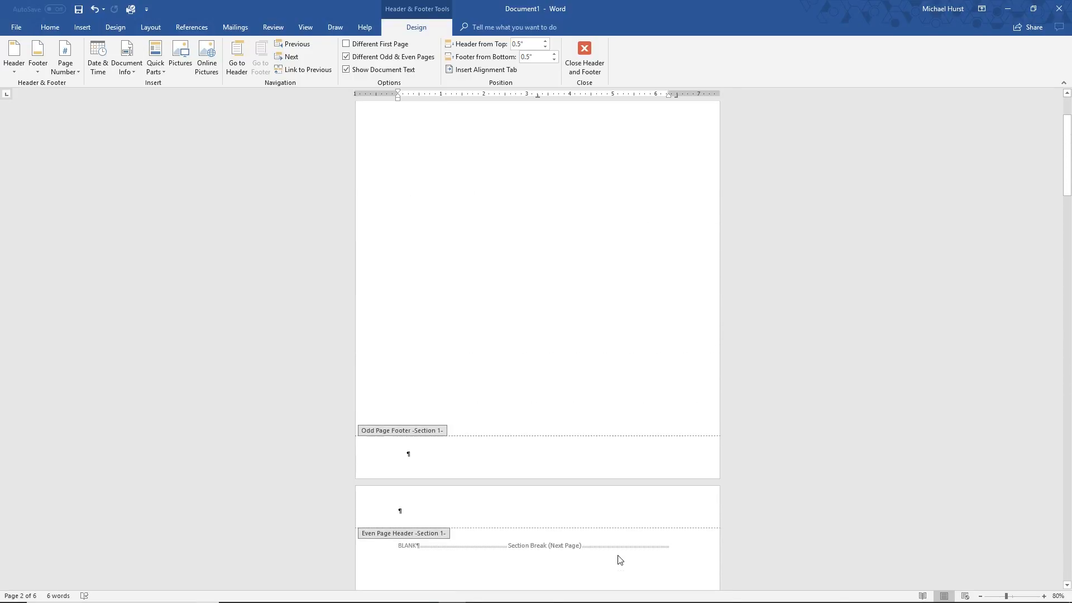
scroll(594, 345, "up", 2)
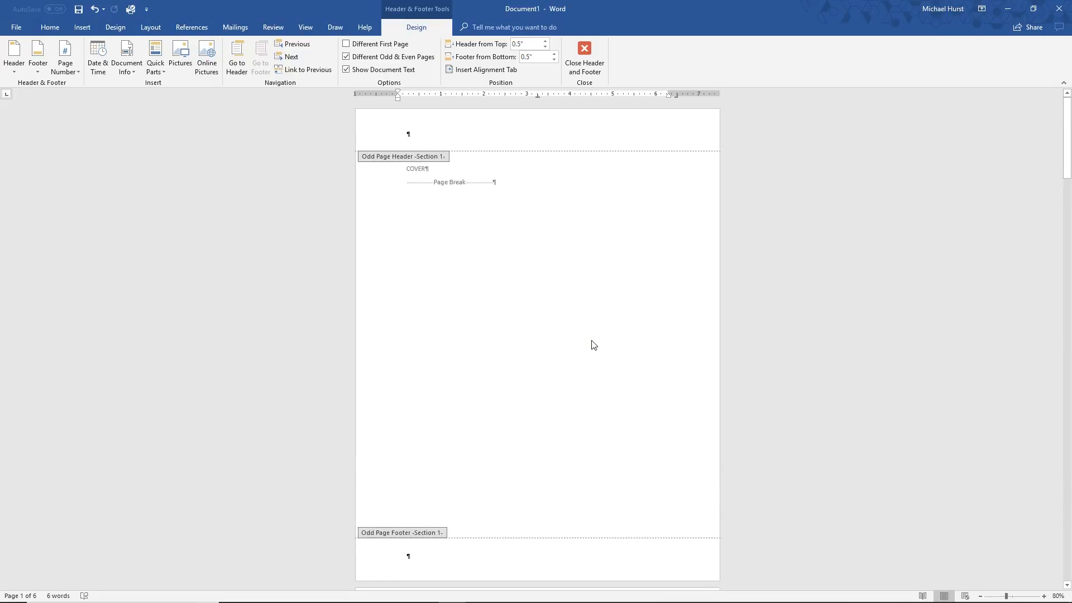
scroll(466, 246, "down", 3)
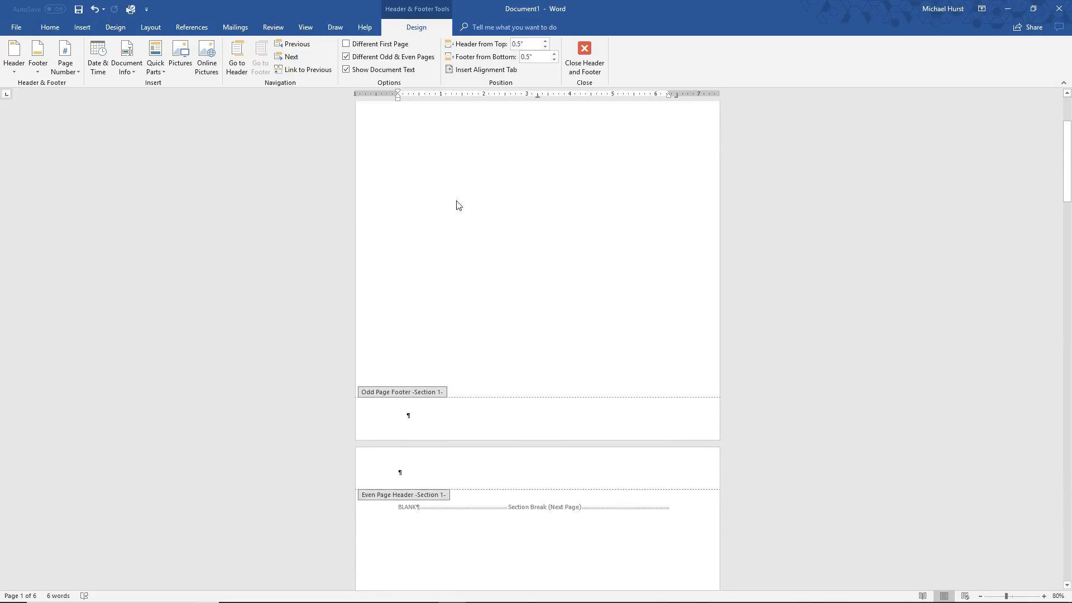
scroll(436, 307, "up", 3)
scroll(433, 391, "down", 10)
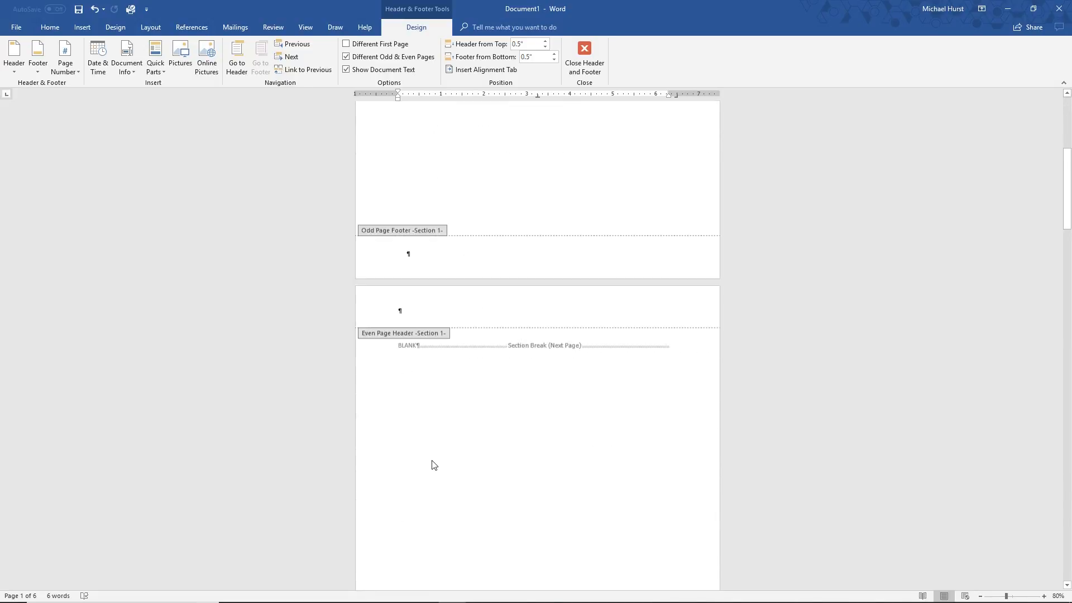
Enter ODD PAGE HEADER in the Section 2 odd page header on the TOC page and right-align it
scroll(437, 464, "down", 8)
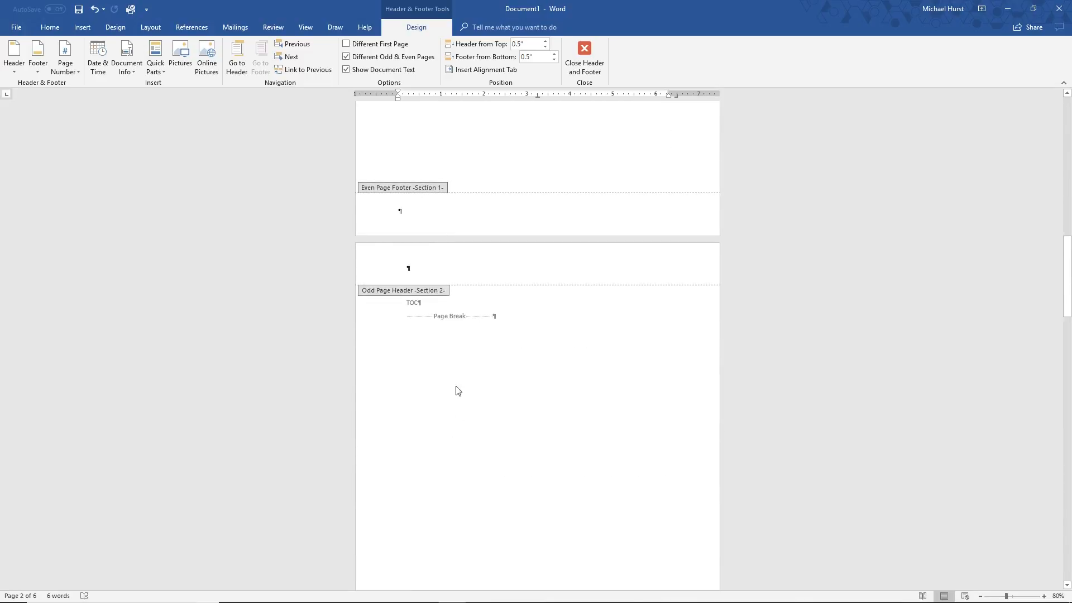
left_click(409, 266)
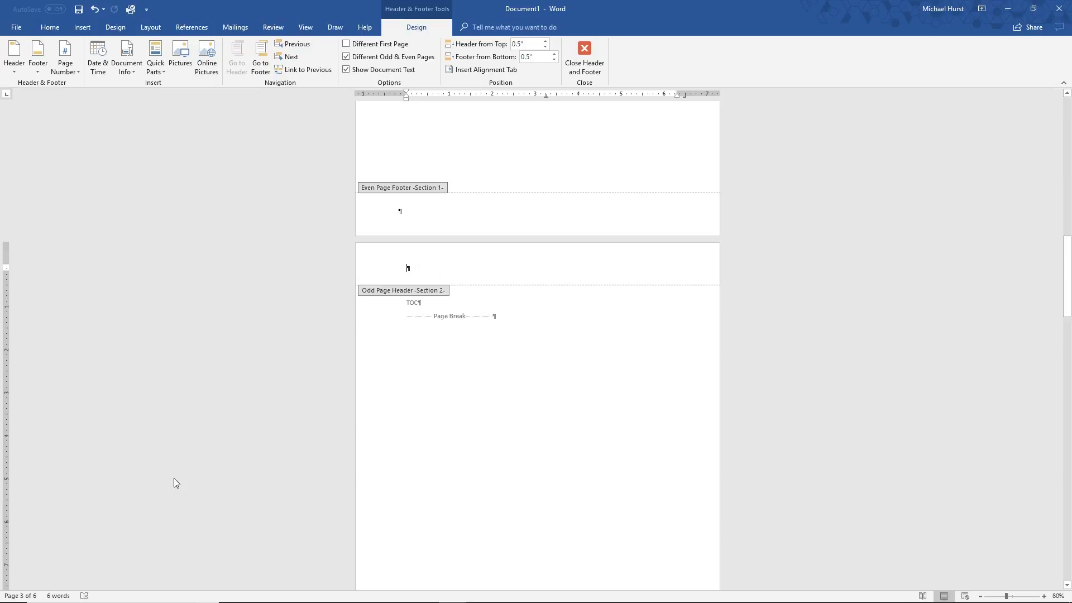
mouse_move(513, 602)
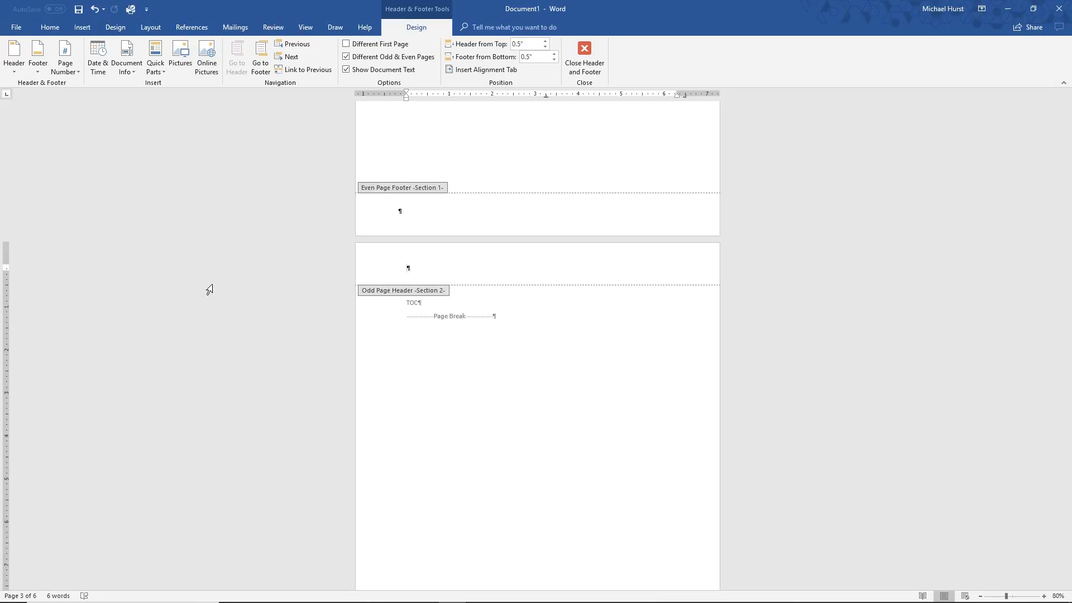
type("ODD PAGE HEADER")
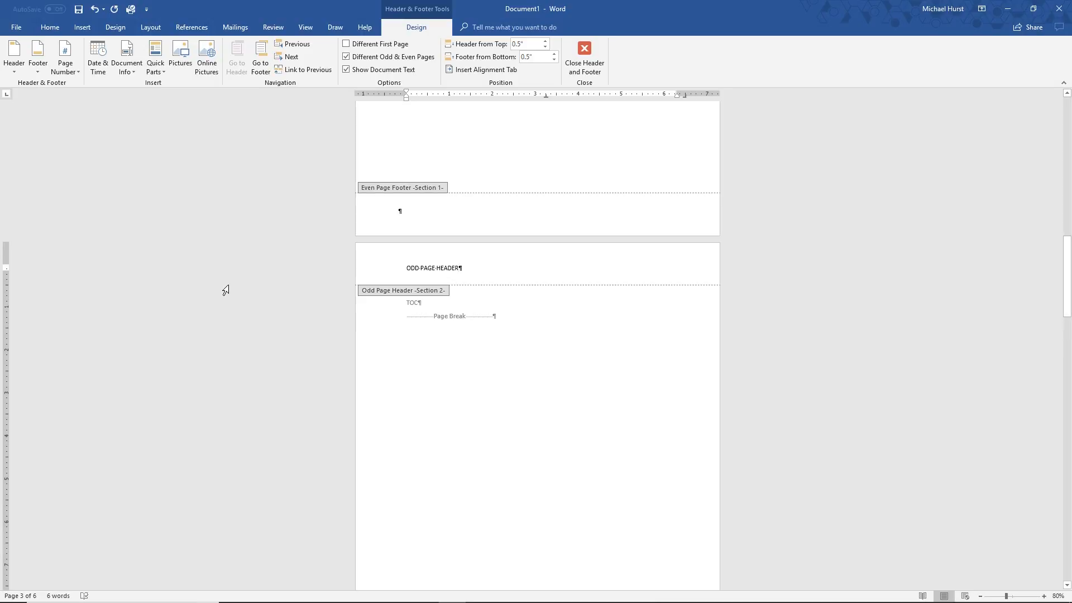
left_click(405, 268)
left_click(49, 27)
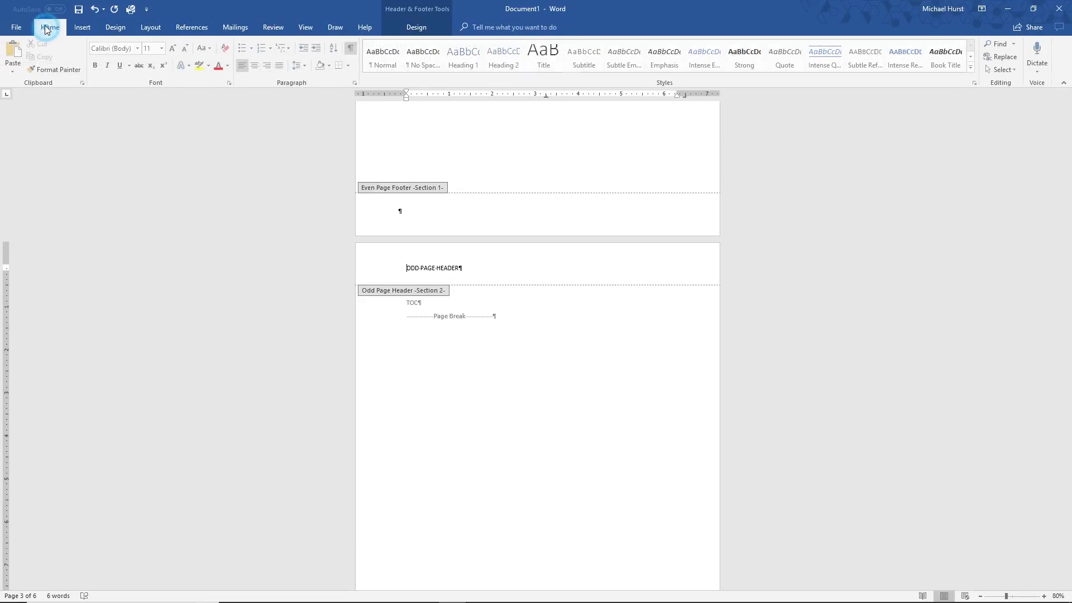
left_click(267, 66)
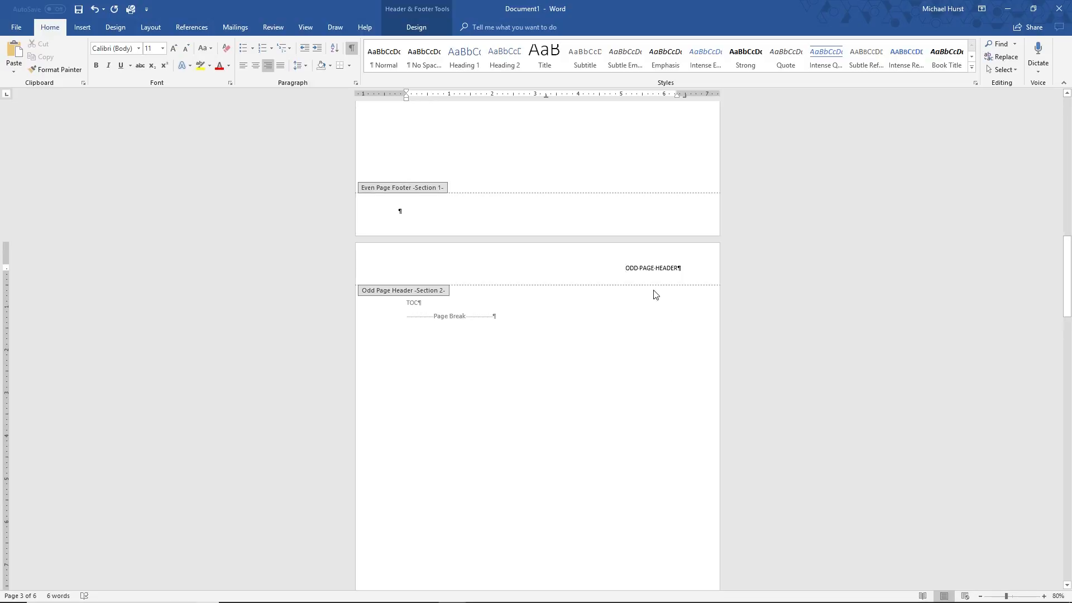
Enter ODD PAGE FOOTER followed by a tab in the Section 2 odd page footer
scroll(655, 352, "down", 8)
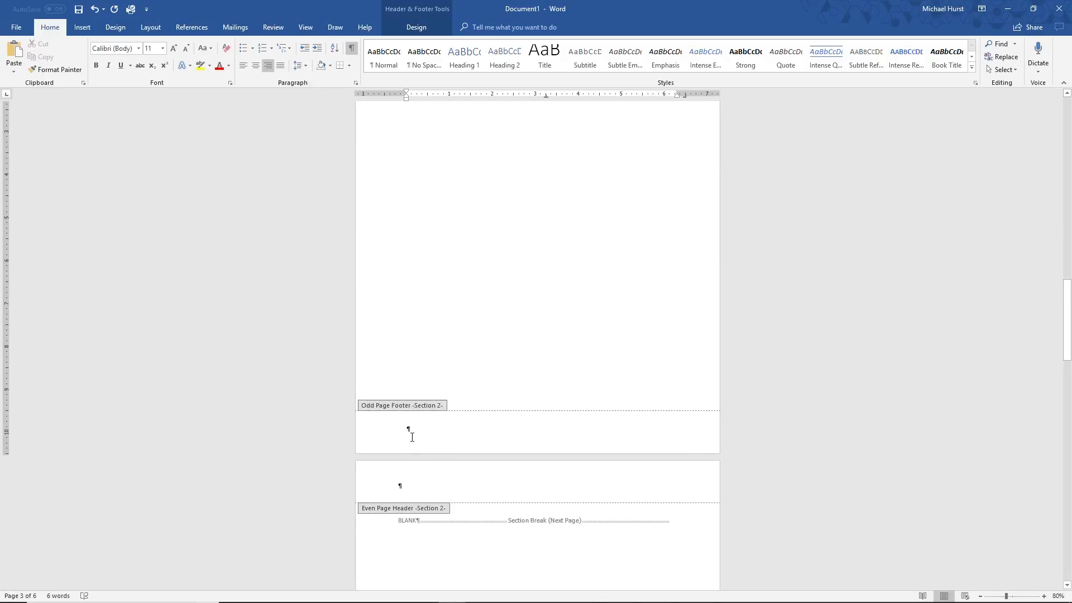
left_click(420, 430)
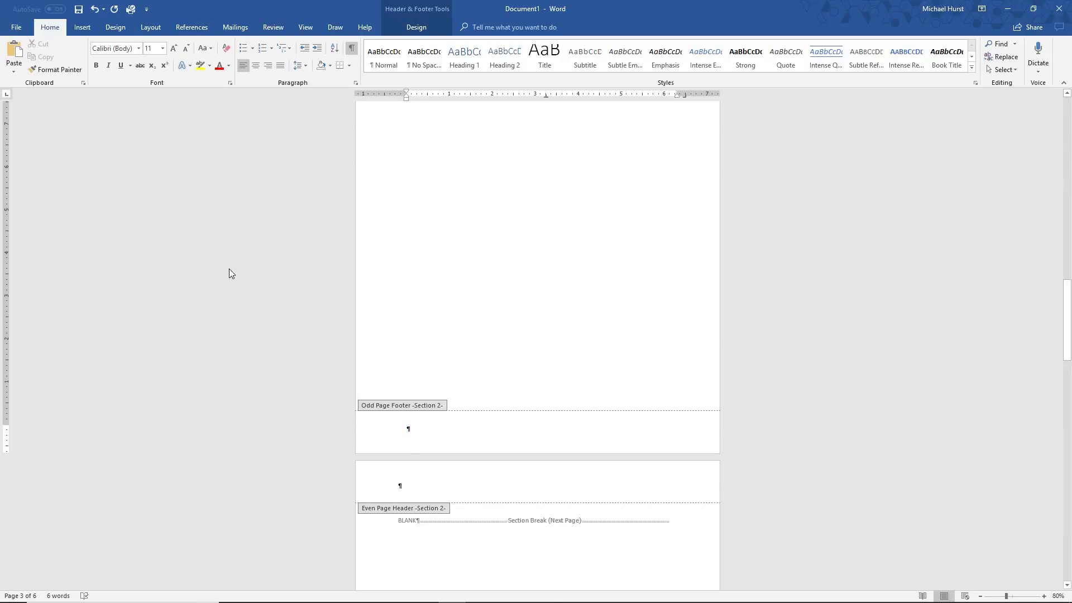
type("Od")
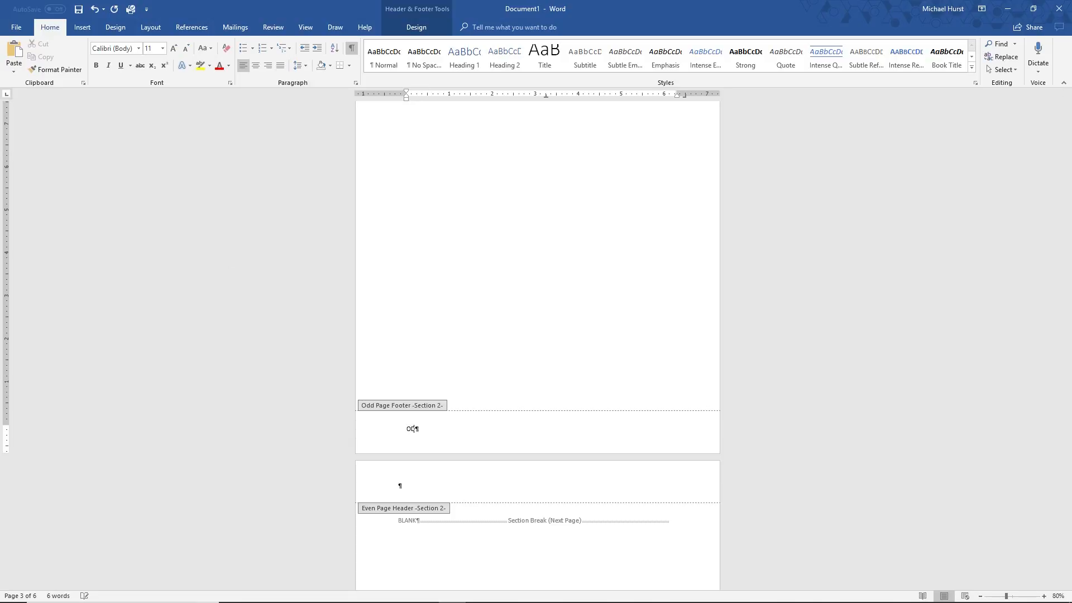
type("D PAGE FOOTER")
key("Tab")
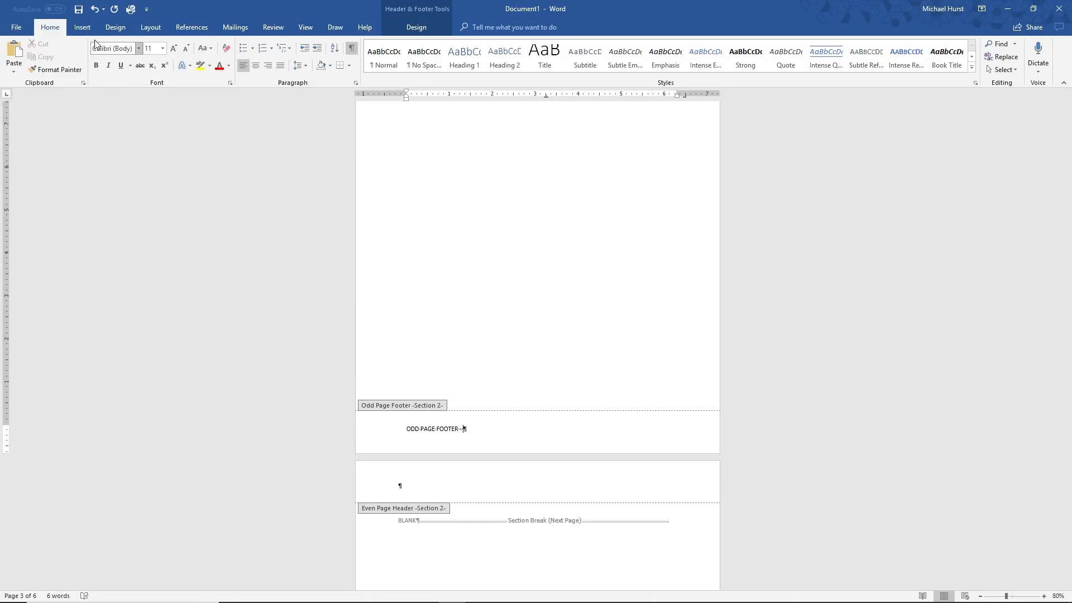
Insert an Accent Bar 2 page number at the current position after the Section 2 odd footer text
left_click(83, 28)
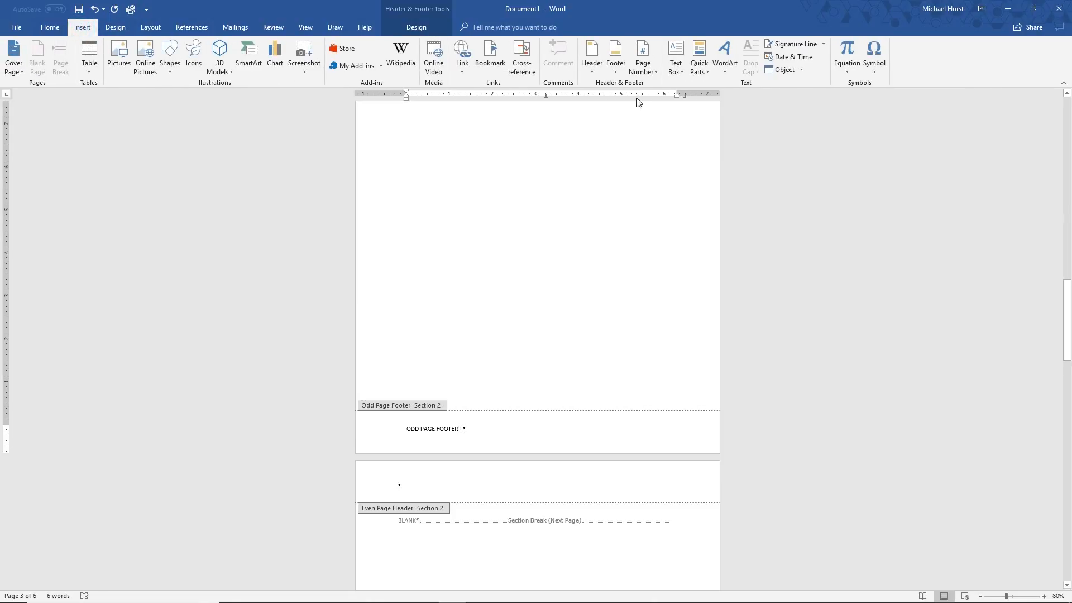
left_click(655, 76)
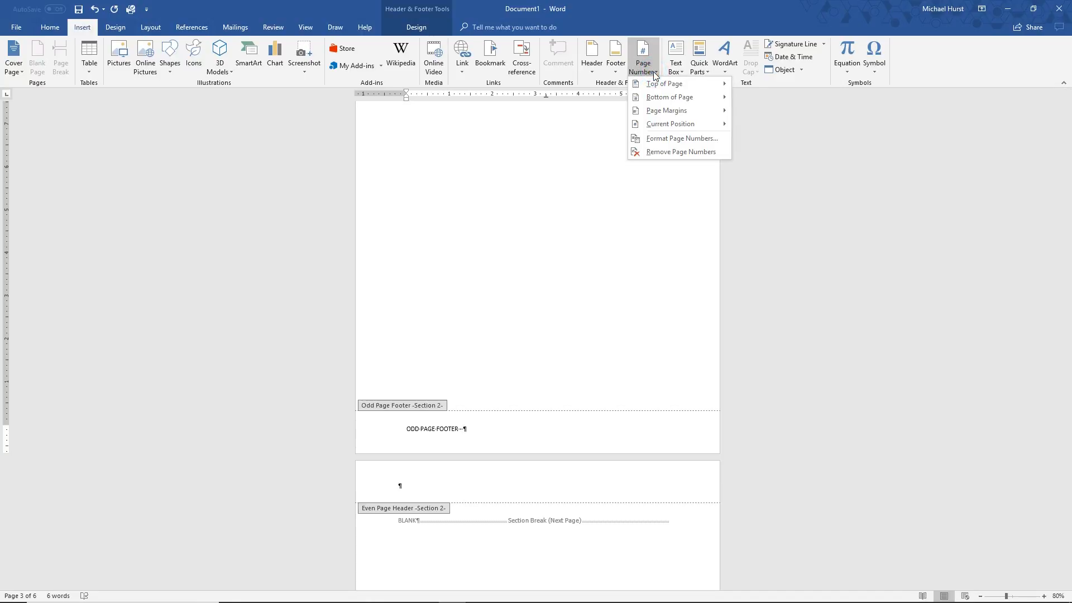
left_click(682, 123)
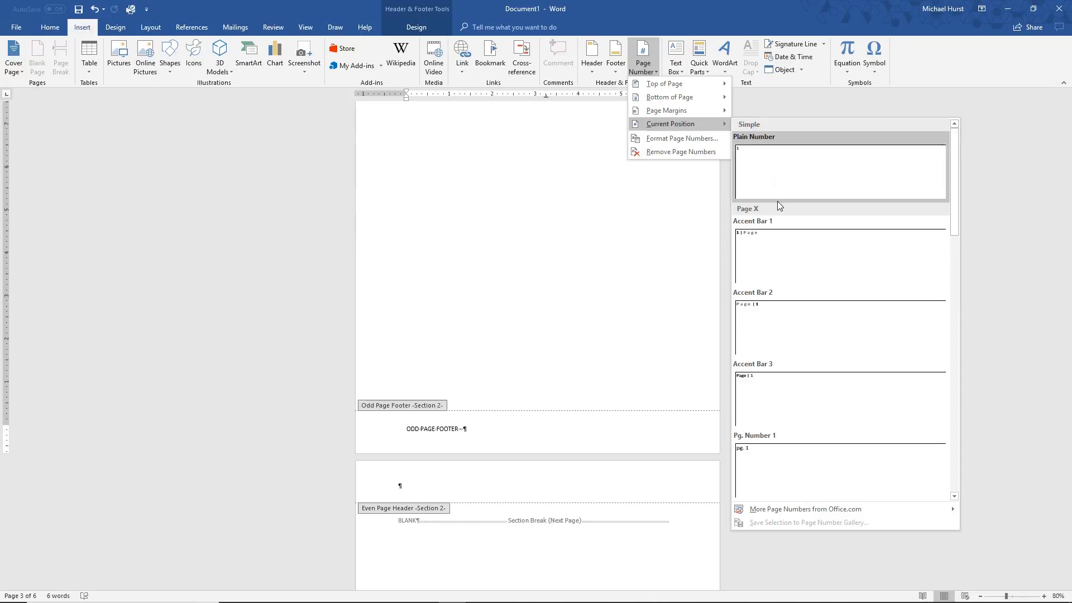
left_click(778, 326)
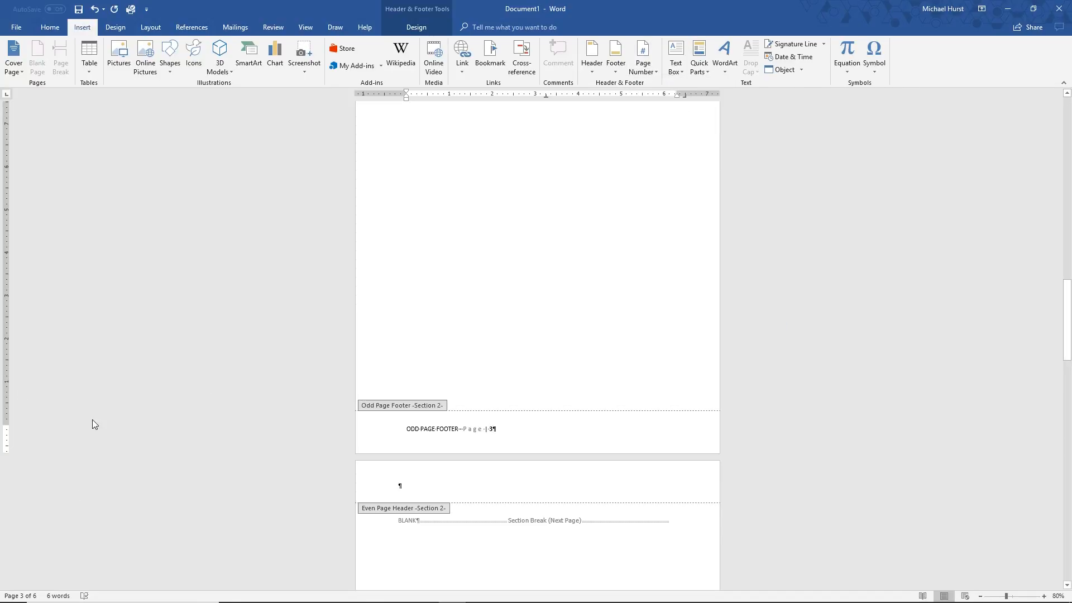
Right-align the Section 2 odd page footer line
left_click(409, 427)
left_click(50, 27)
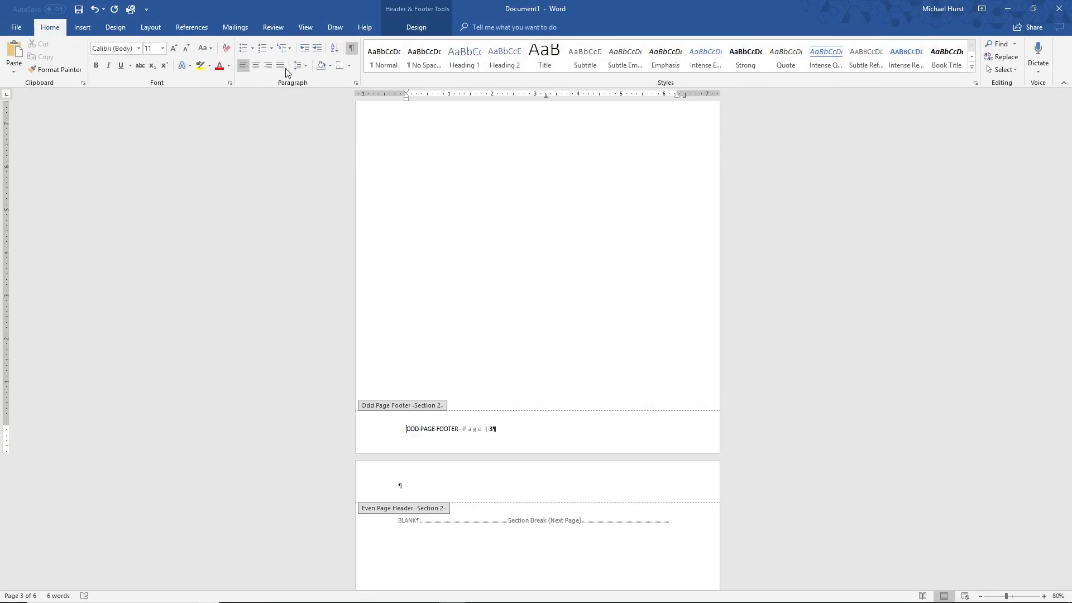
left_click(268, 65)
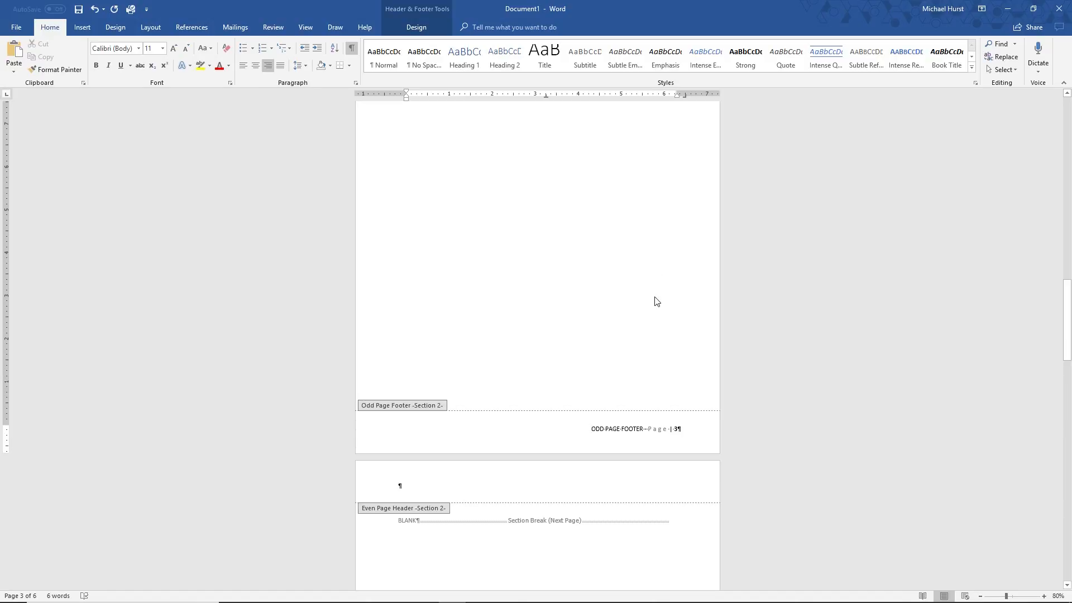
Format the page number in the Section 2 odd footer so that the section's page numbering starts at 1
double_click(676, 428)
left_click(676, 429)
left_click_drag(669, 429, 679, 429)
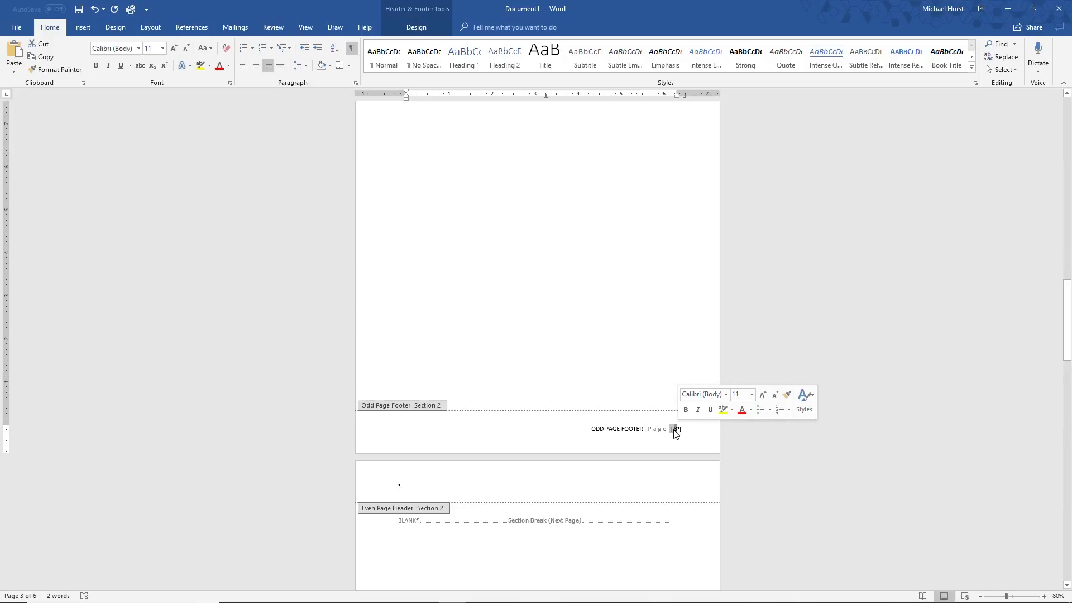
left_click(674, 430)
right_click(675, 430)
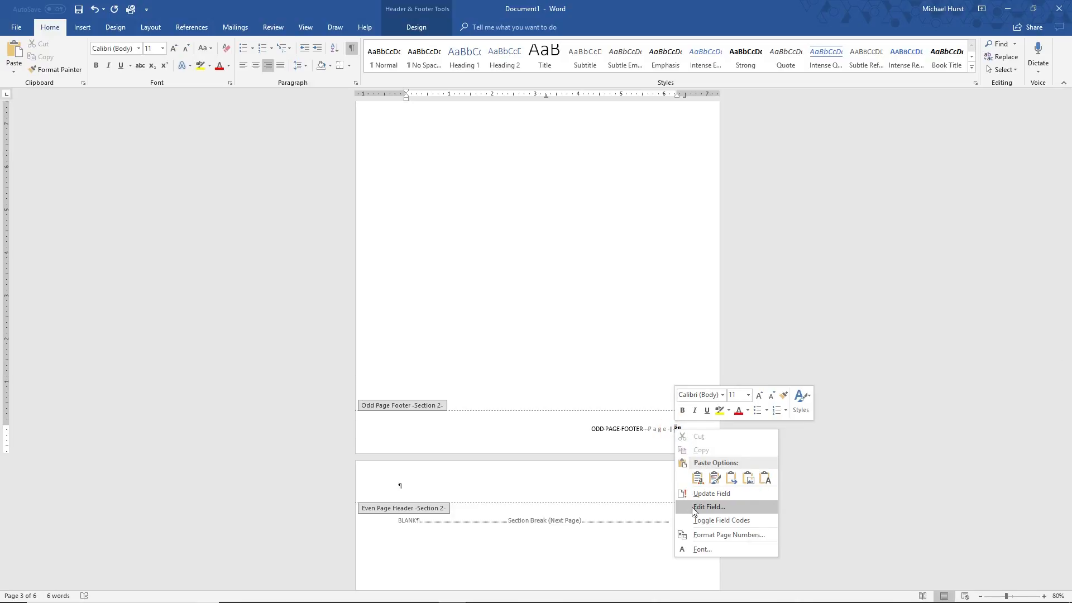
left_click(702, 537)
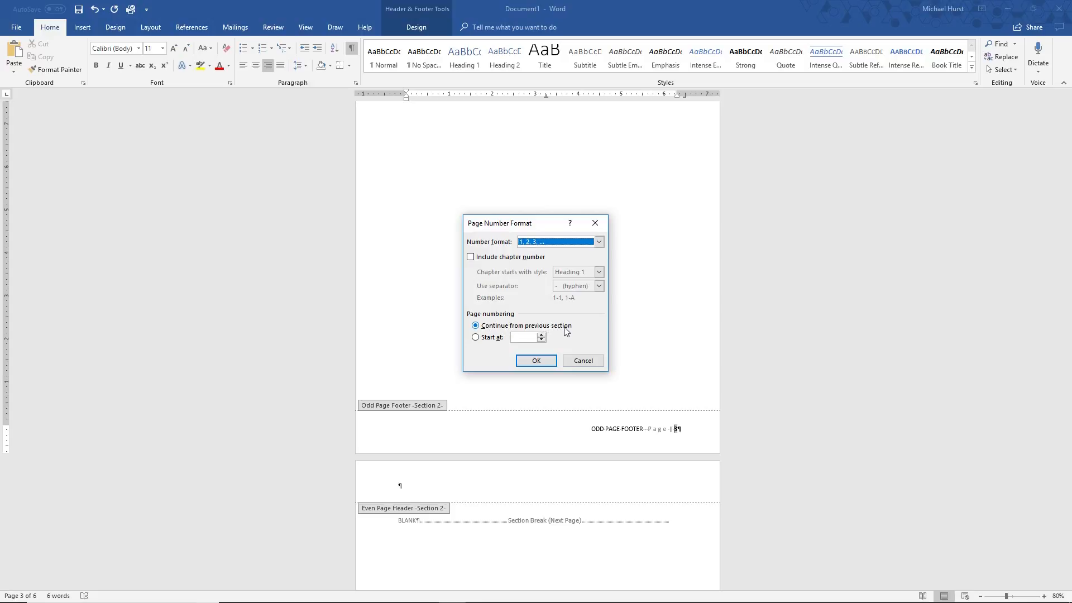
left_click(475, 338)
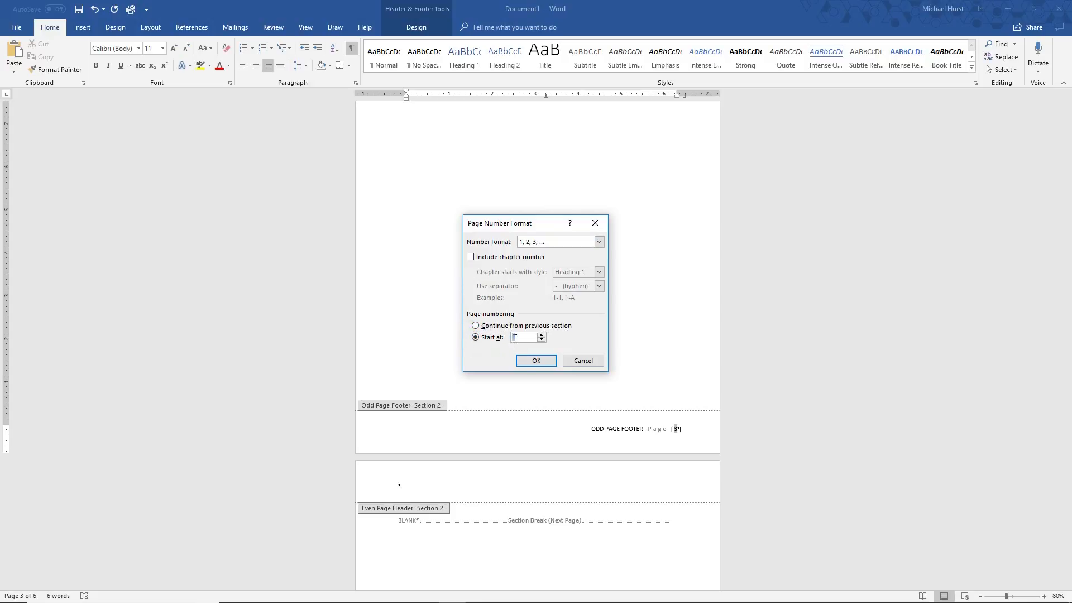
left_click(536, 361)
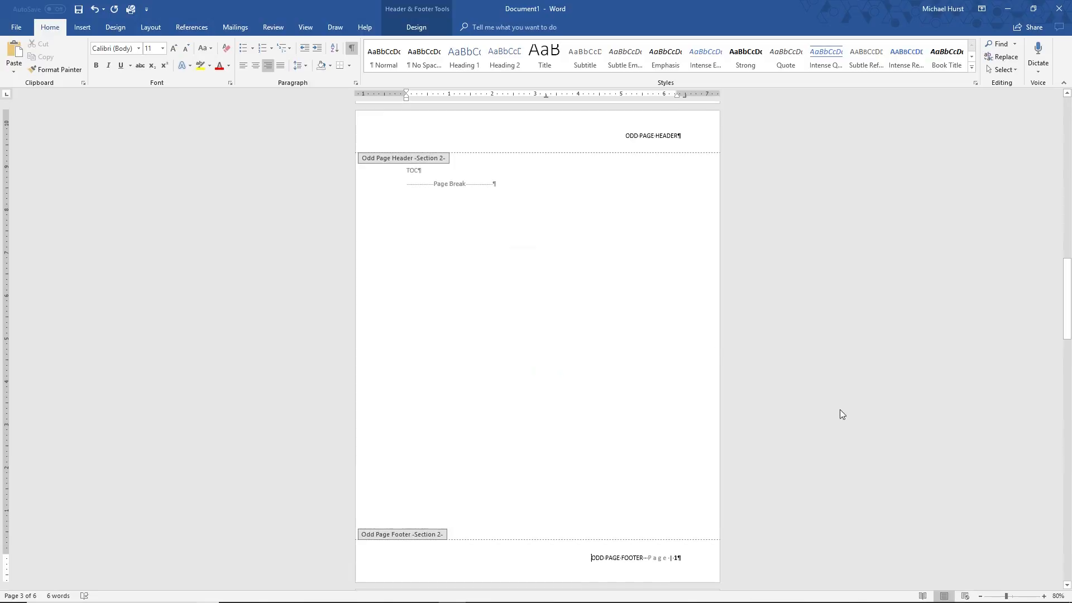
Change the number format of the page number in the Section 2 odd page footer to lowercase Roman numerals (i, ii, iii, …)
scroll(672, 530, "down", 2)
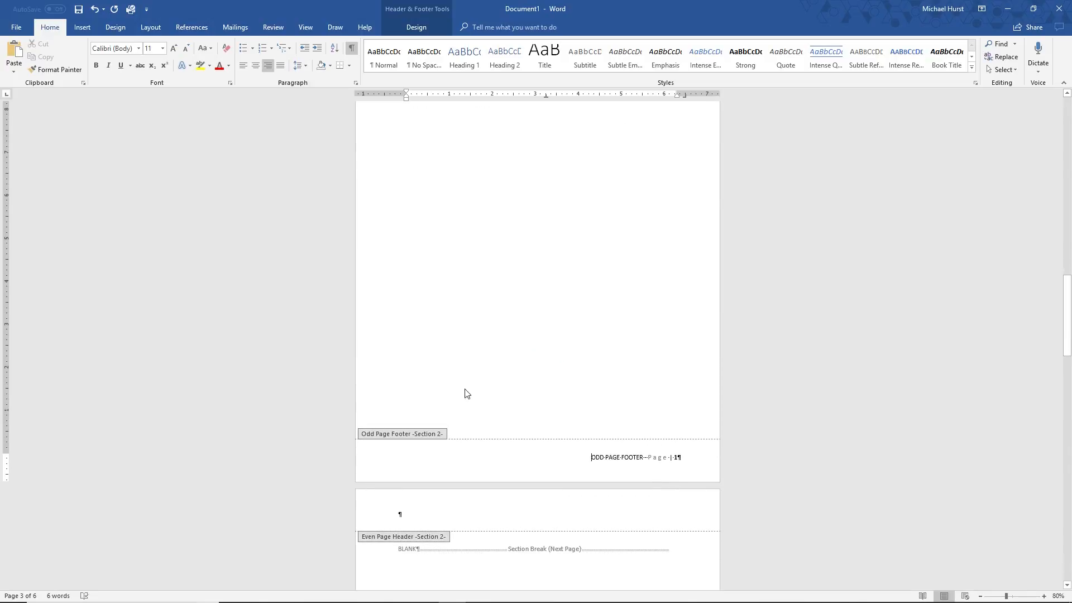
scroll(553, 369, "up", 3)
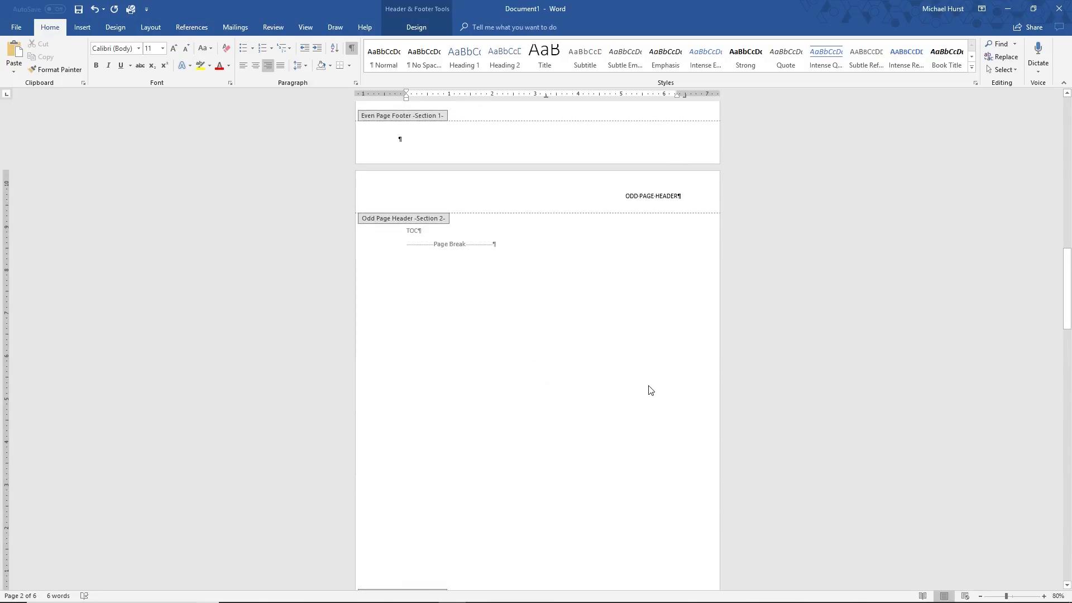
scroll(648, 536, "down", 4)
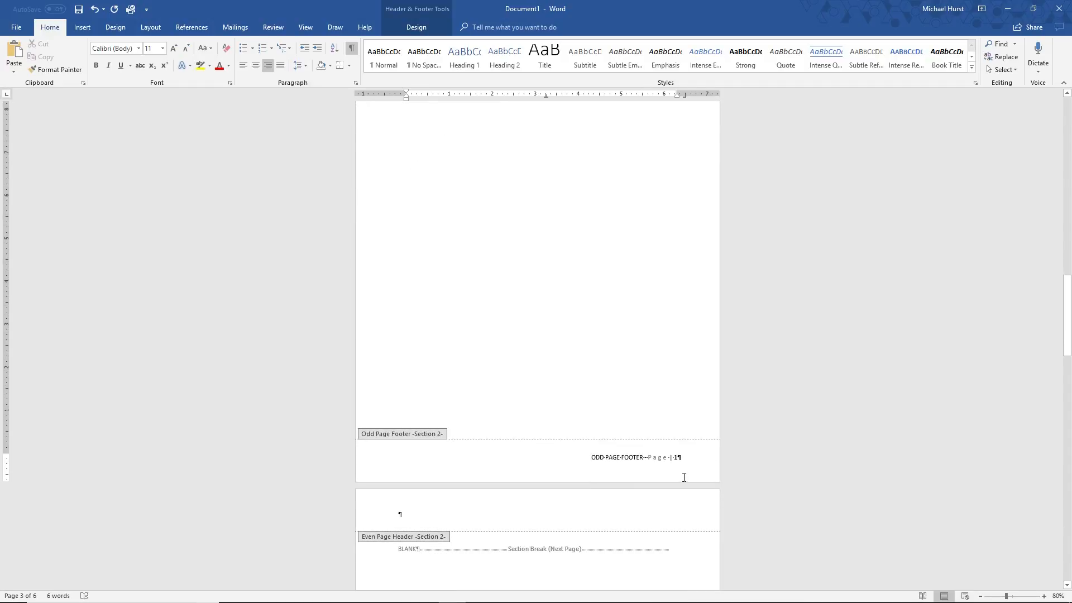
scroll(486, 227, "up", 2)
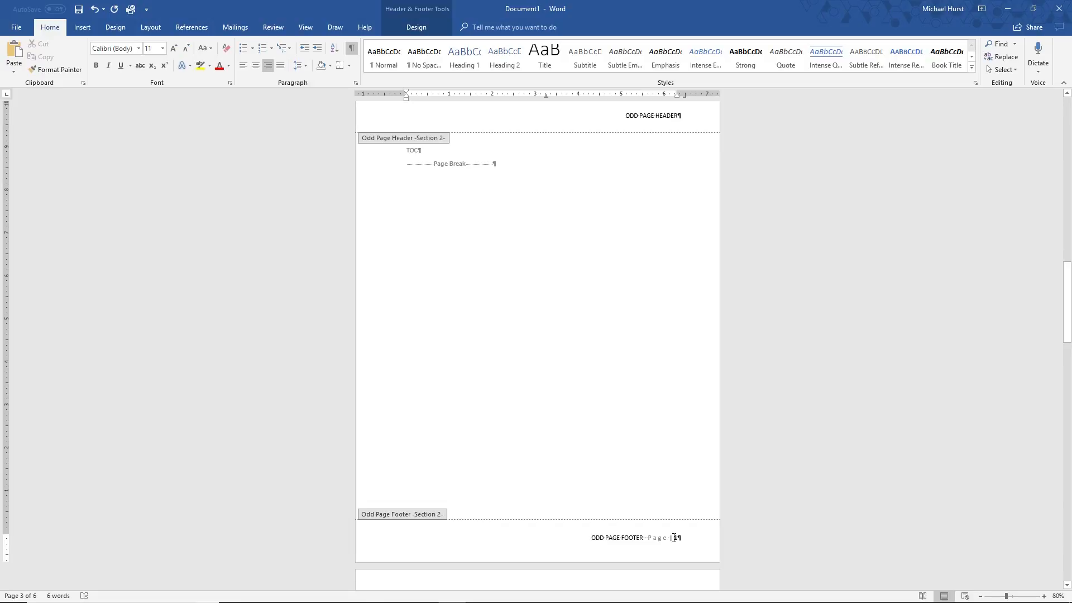
left_click(675, 537)
double_click(681, 538)
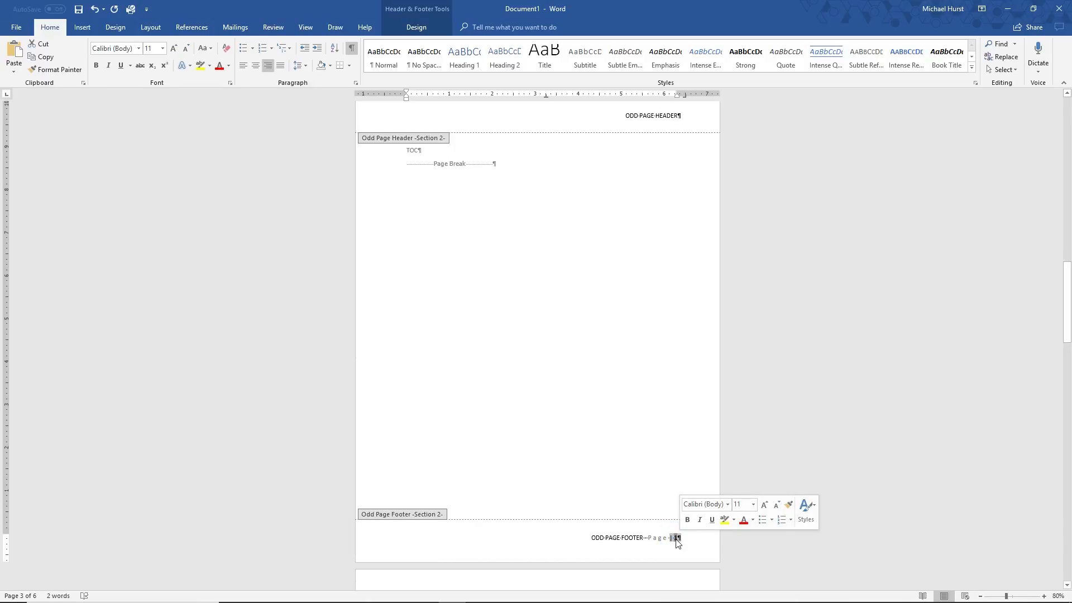
right_click(675, 537)
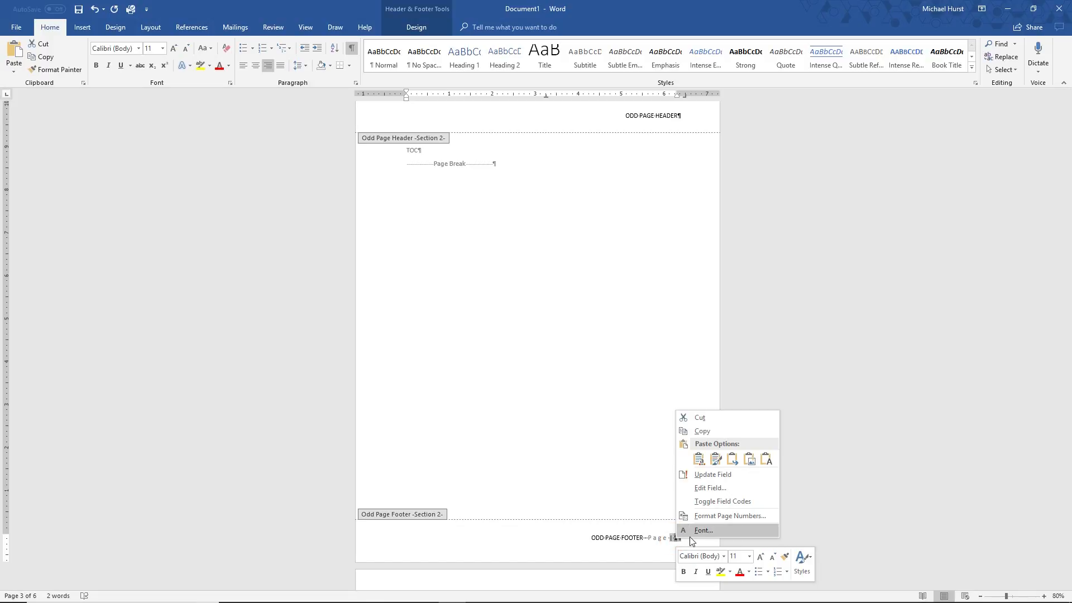
left_click(706, 517)
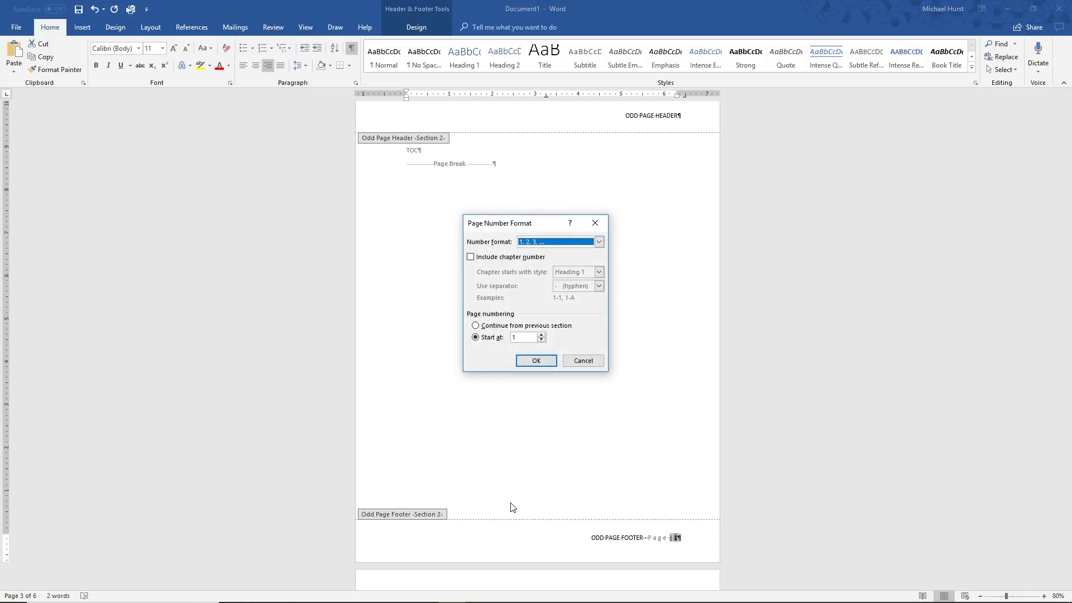
left_click(598, 243)
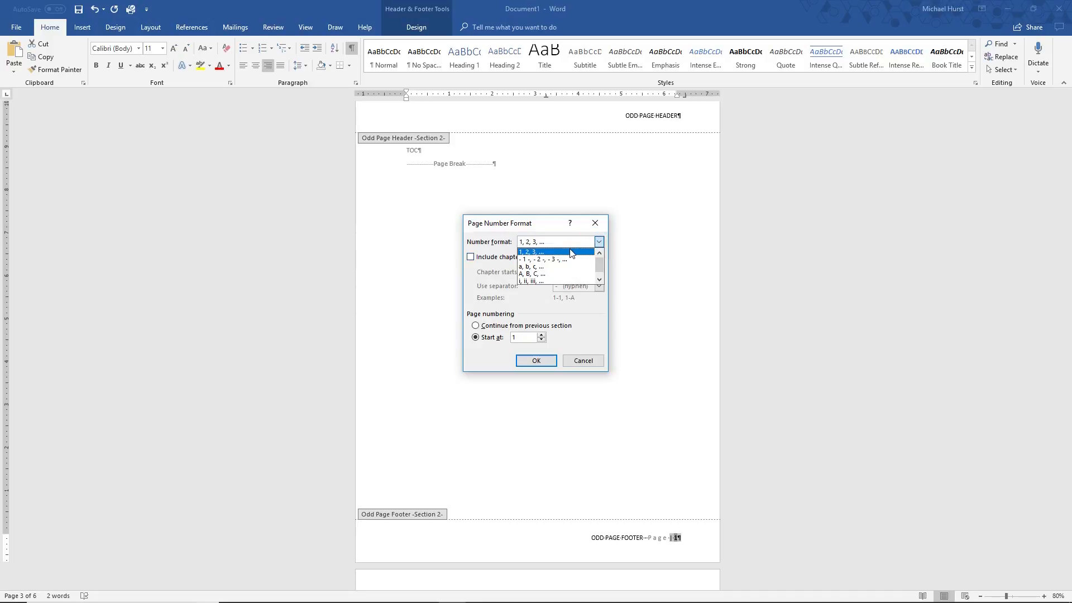
left_click(531, 281)
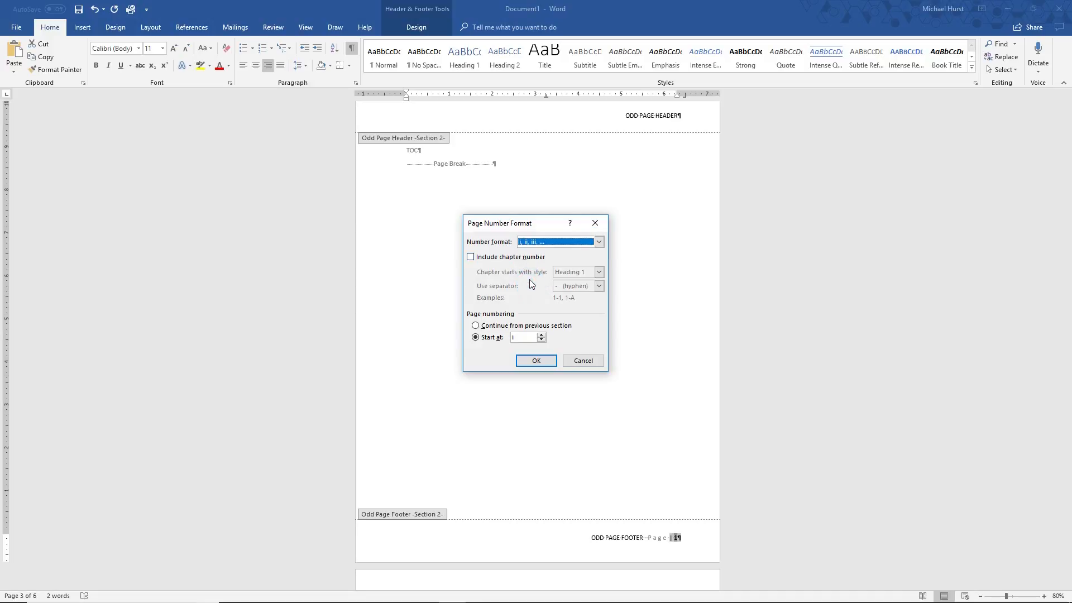
left_click(536, 361)
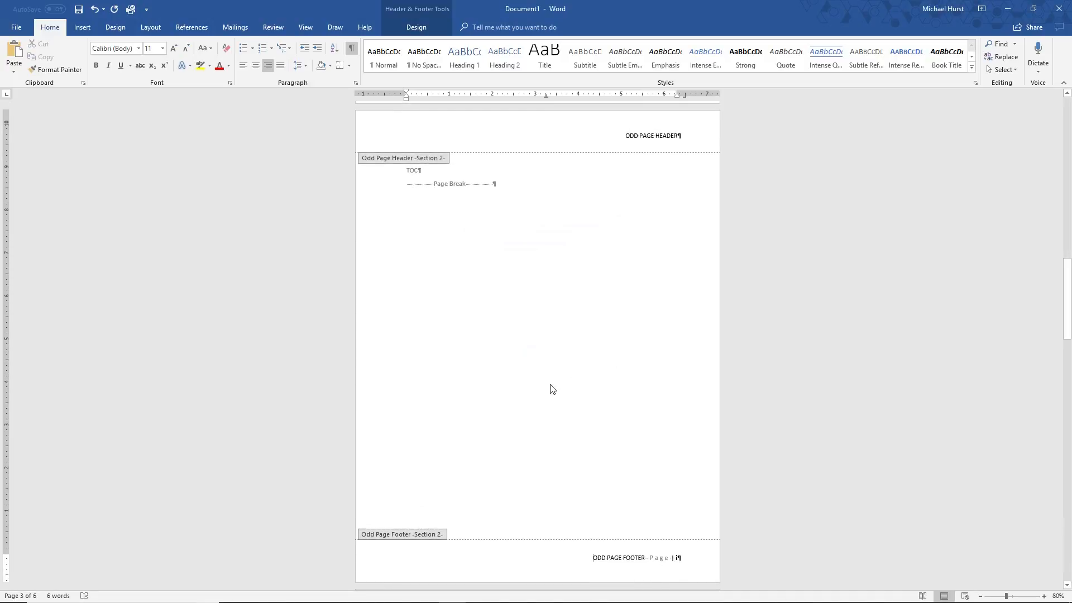
Enter EVEN PAGE HEADER in the Section 2 even page header
scroll(607, 352, "down", 5)
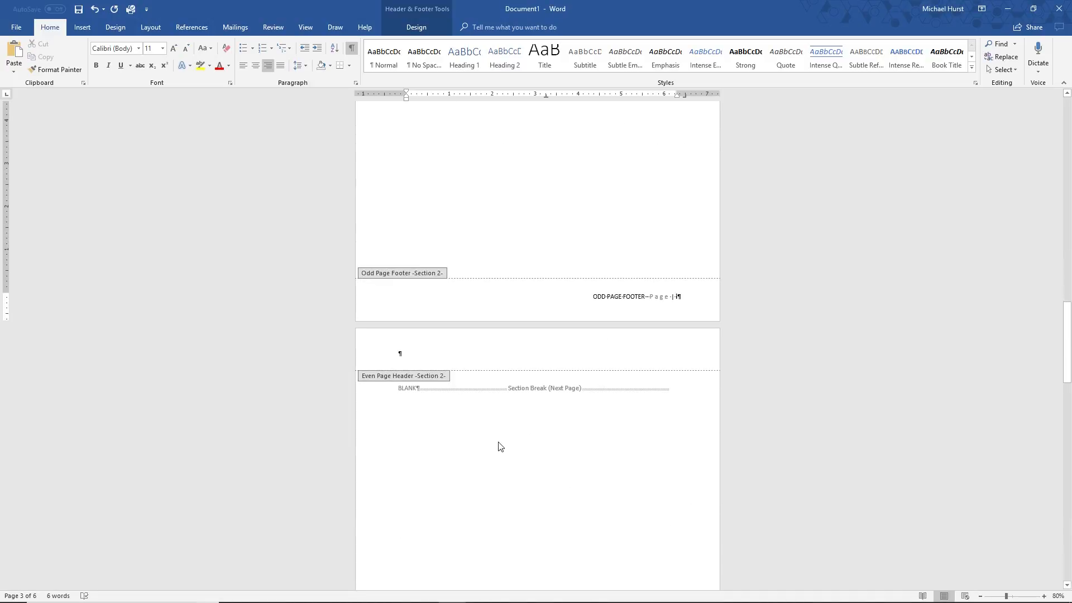
left_click(416, 358)
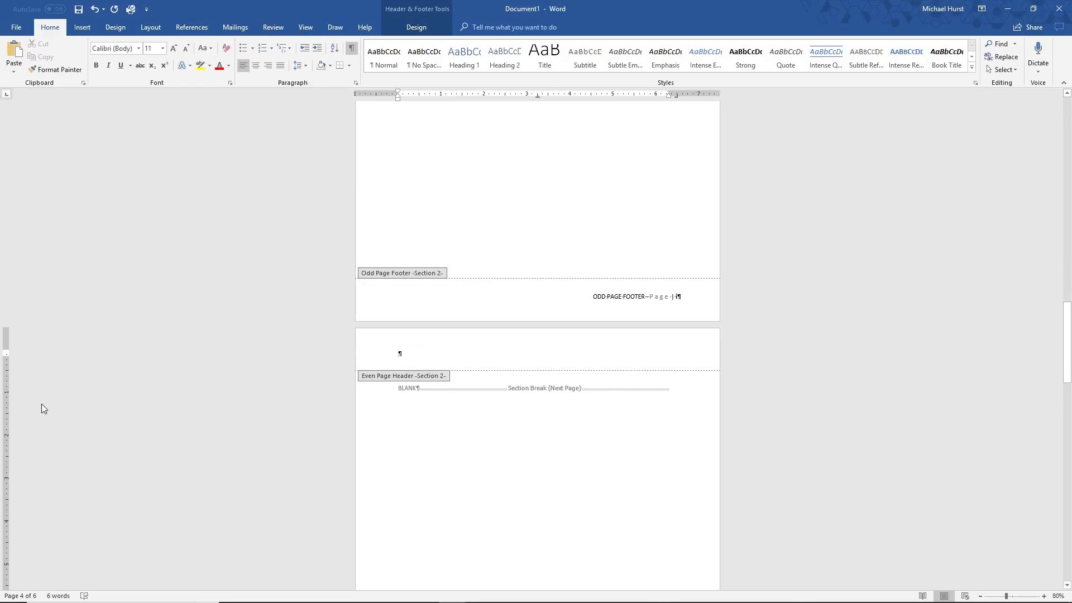
type("EVEN")
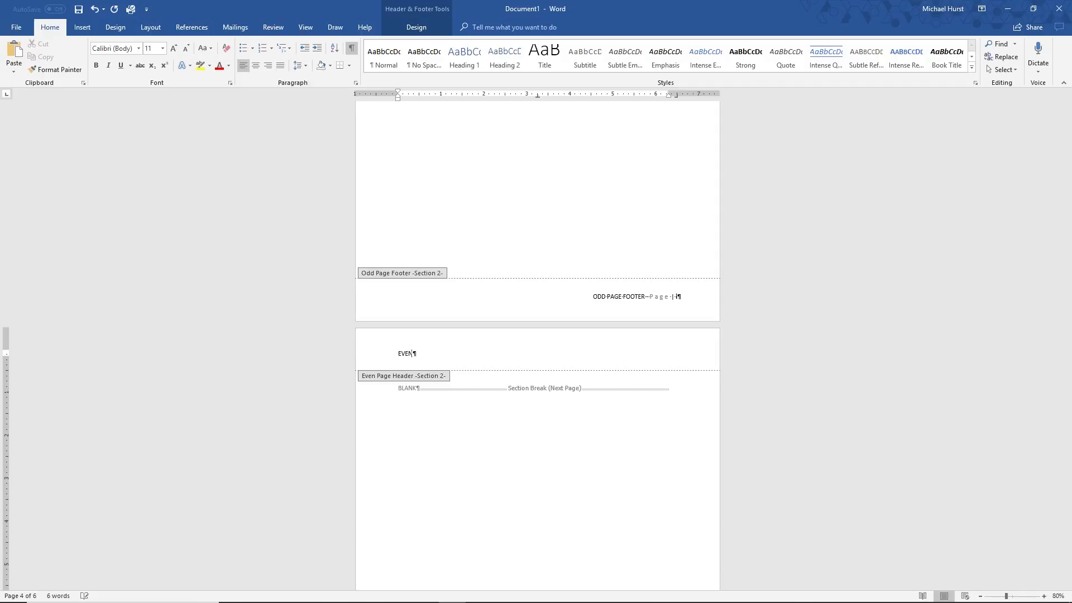
type(" PAGE HEADER")
Insert an Accent Bar 2 page number at the current position in the Section 2 even page footer
scroll(568, 536, "down", 8)
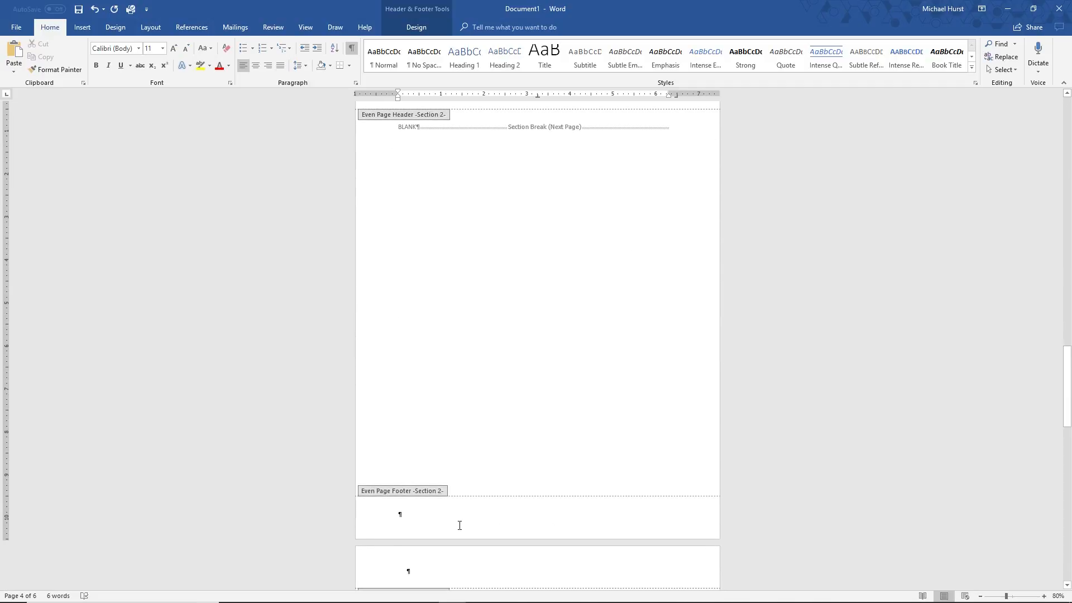
left_click(422, 520)
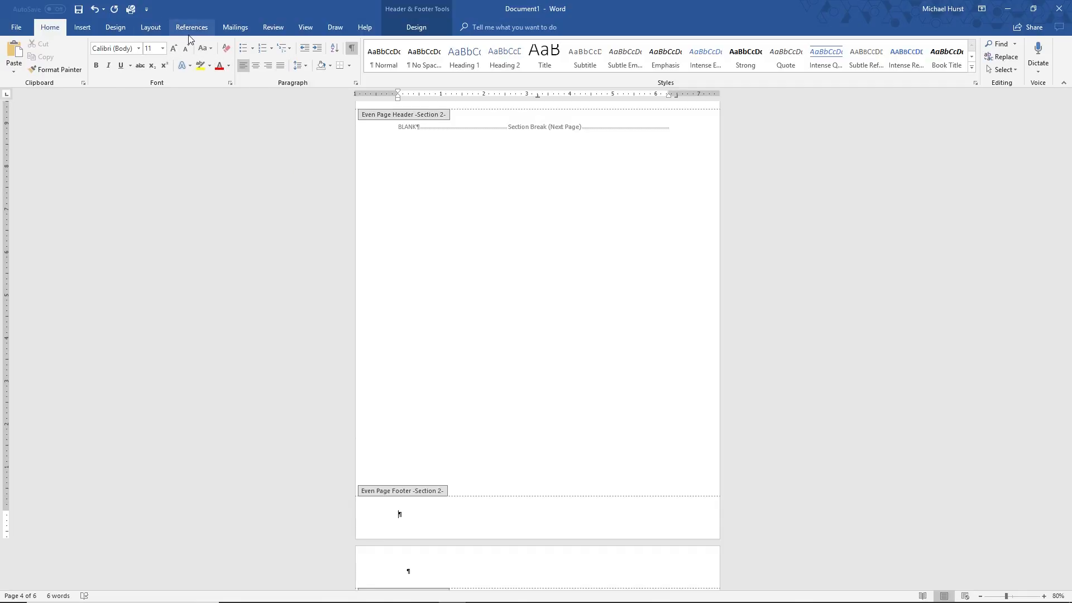
left_click(81, 31)
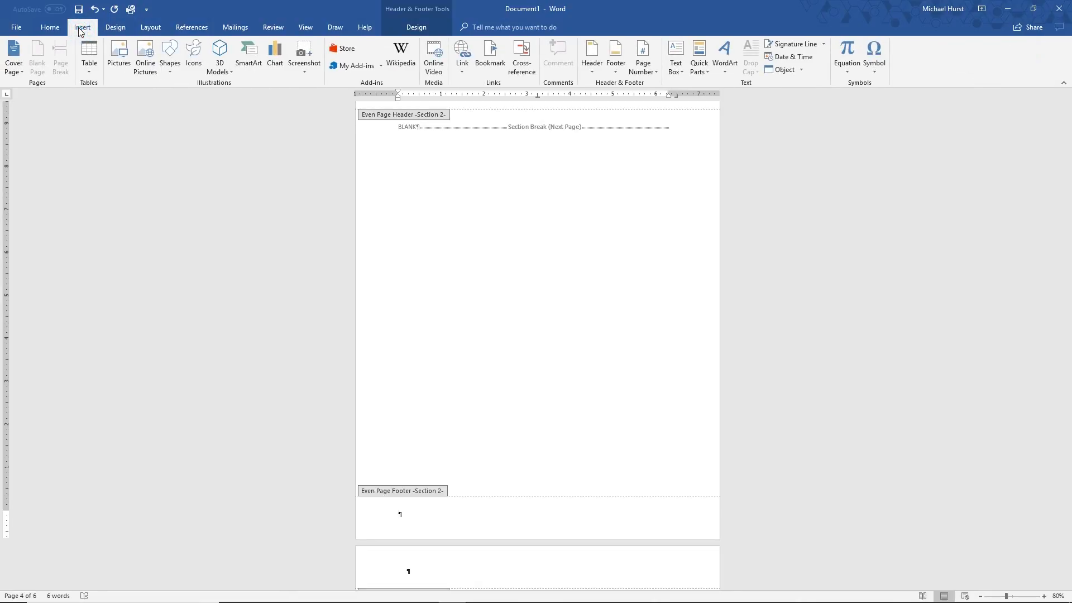
left_click(654, 74)
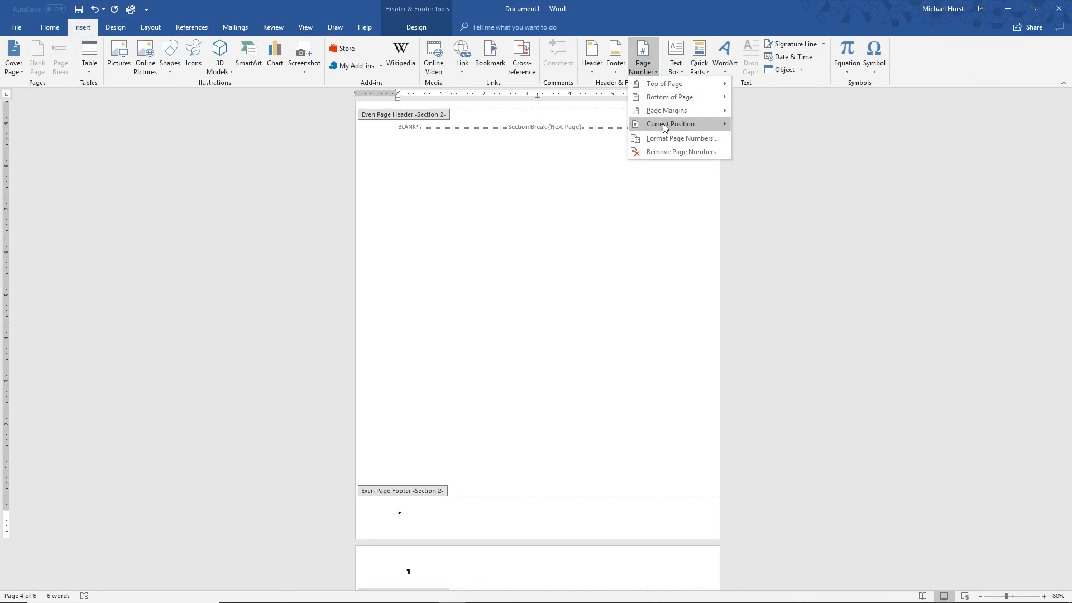
mouse_move(668, 124)
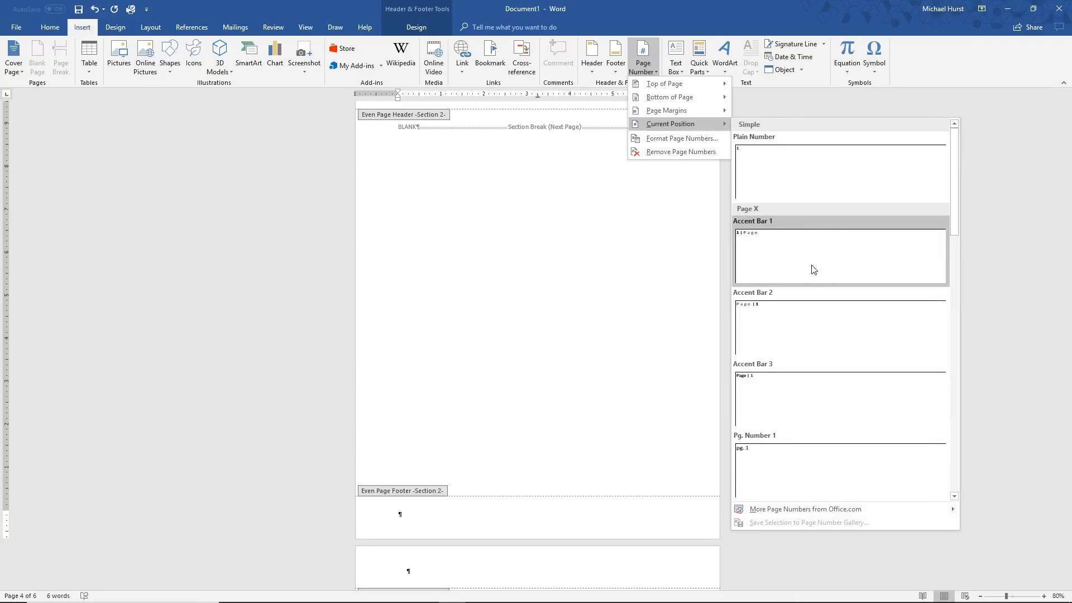
left_click(785, 320)
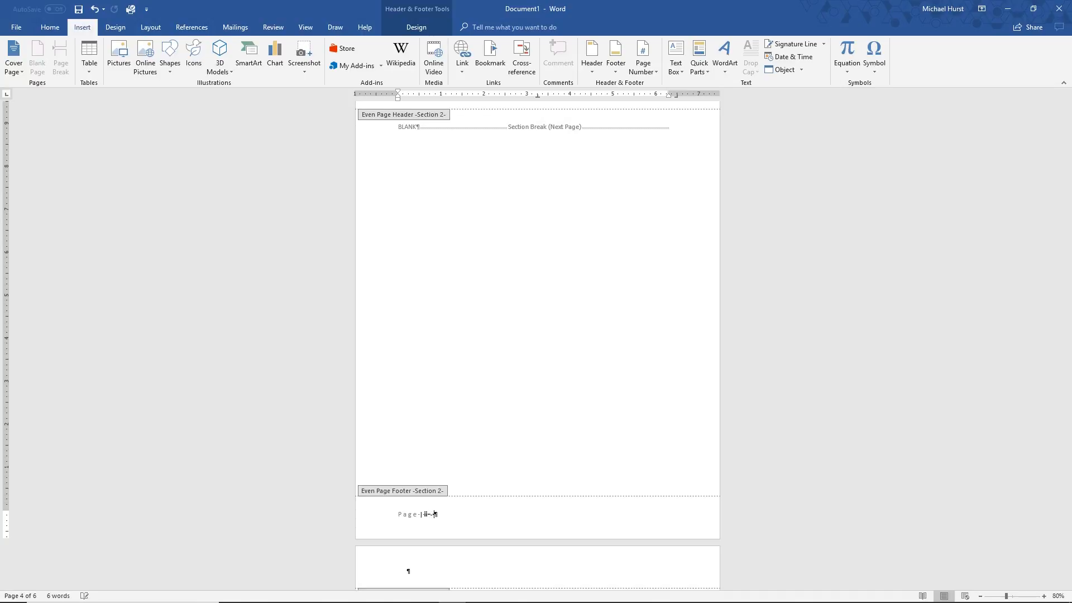
Add a tab and the text EVEN PAGE FOOTER after the page number in the Section 2 even page footer
type("EVEN PAGE FOOTER")
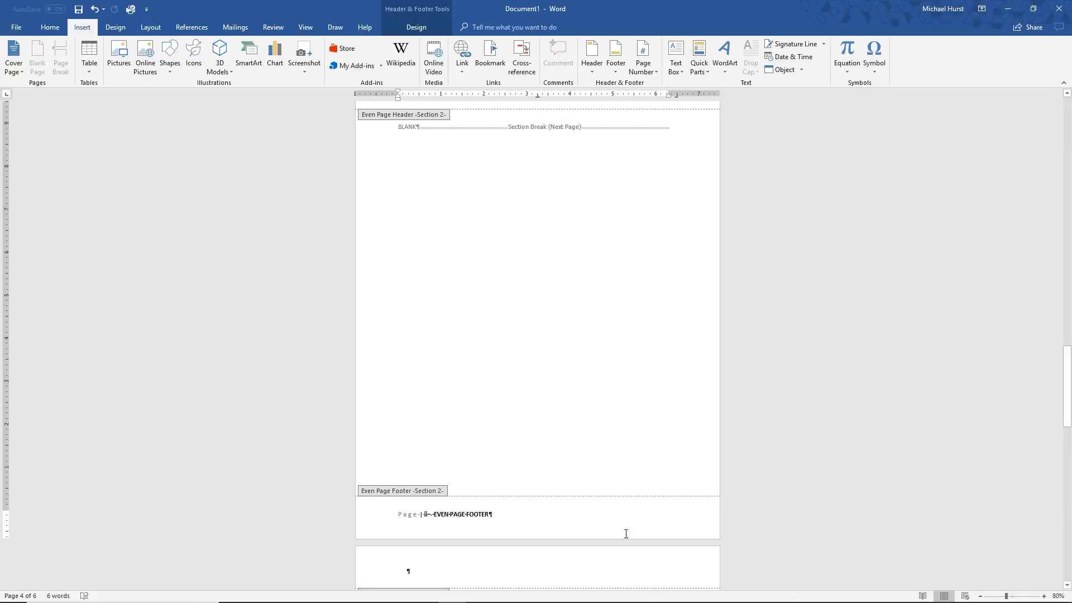
Compare the odd and even headers and footers of Section 2 with those carried into Section 3
scroll(488, 411, "down", 5)
left_click(416, 390)
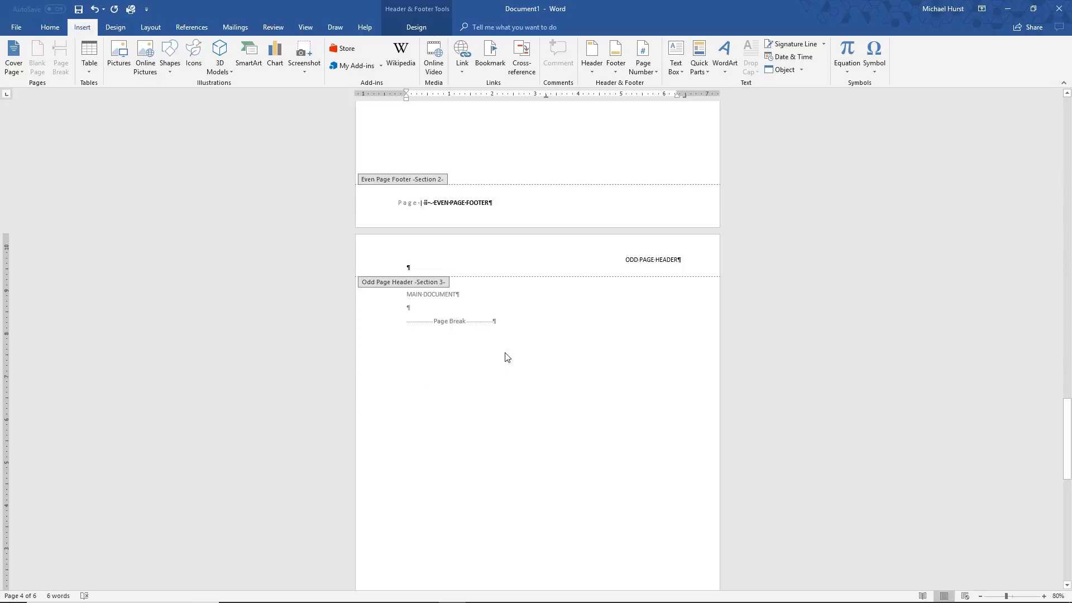
scroll(399, 449, "up", 1)
scroll(227, 549, "up", 11)
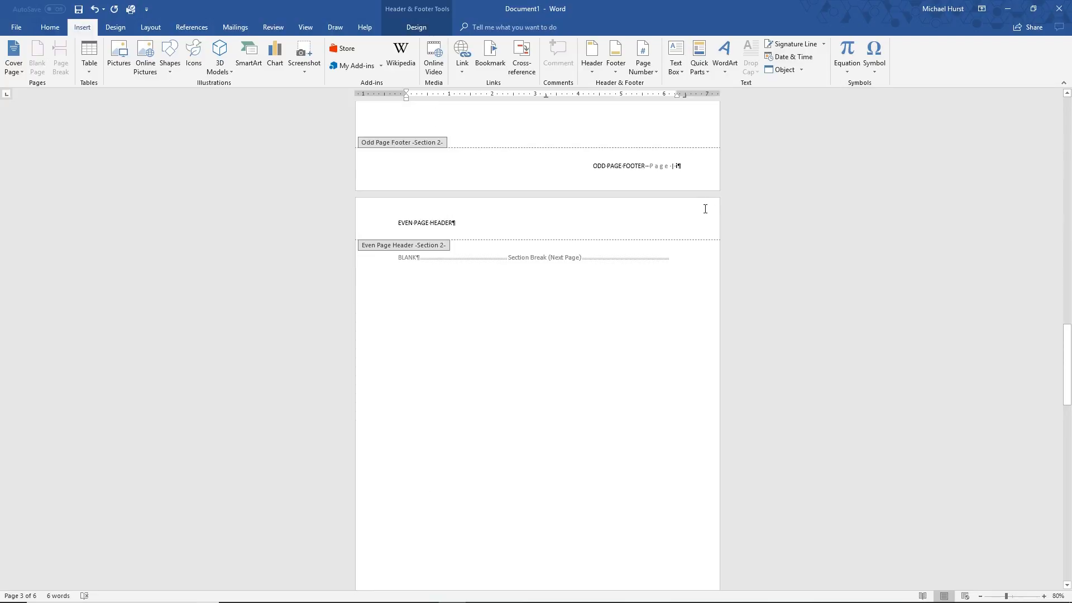
scroll(503, 194, "up", 8)
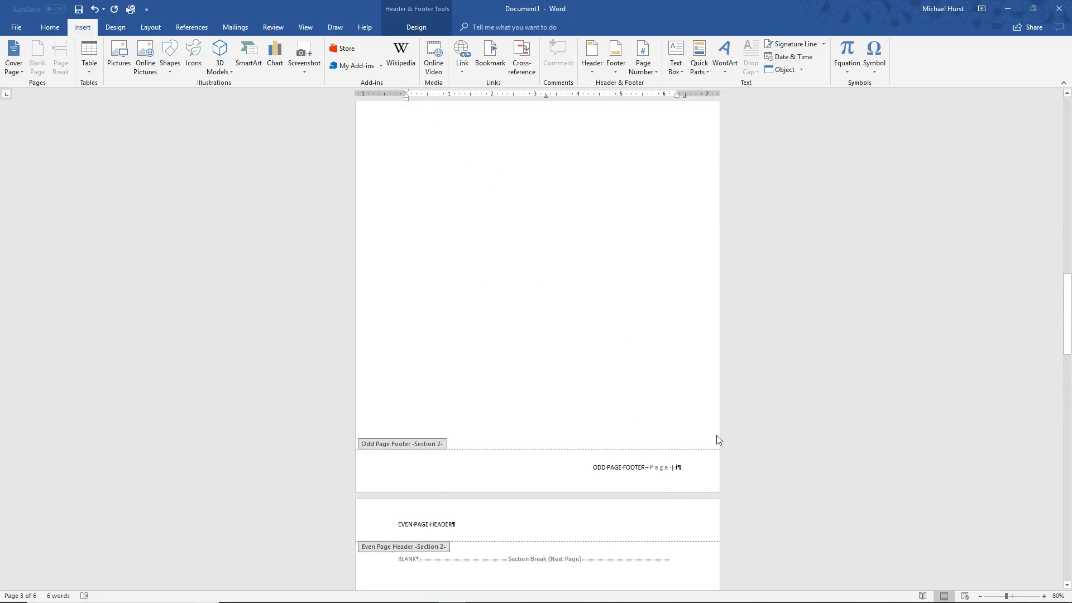
scroll(604, 496, "down", 15)
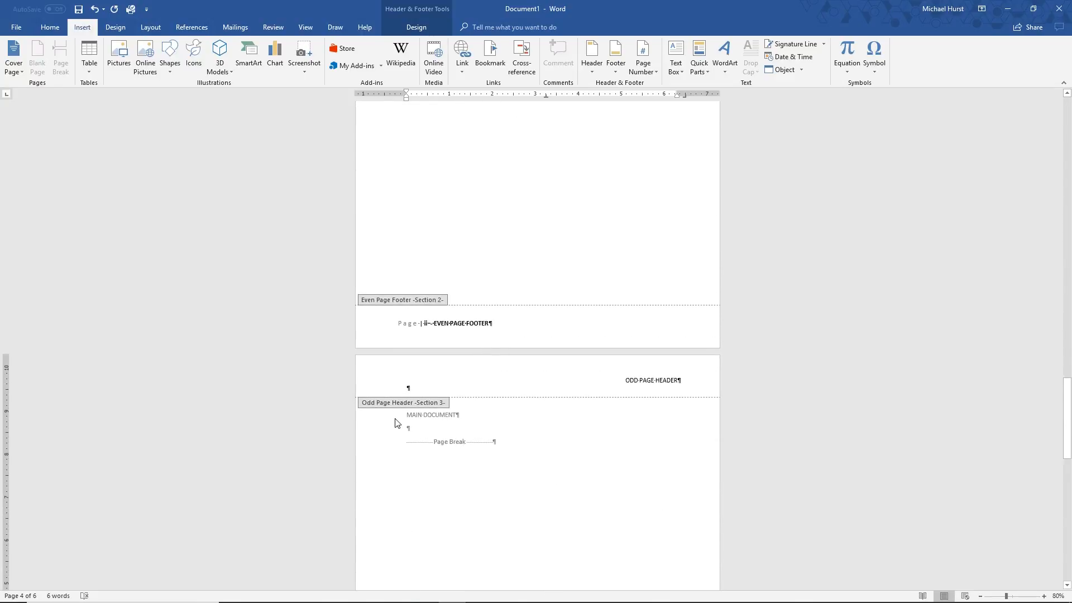
scroll(622, 413, "down", 10)
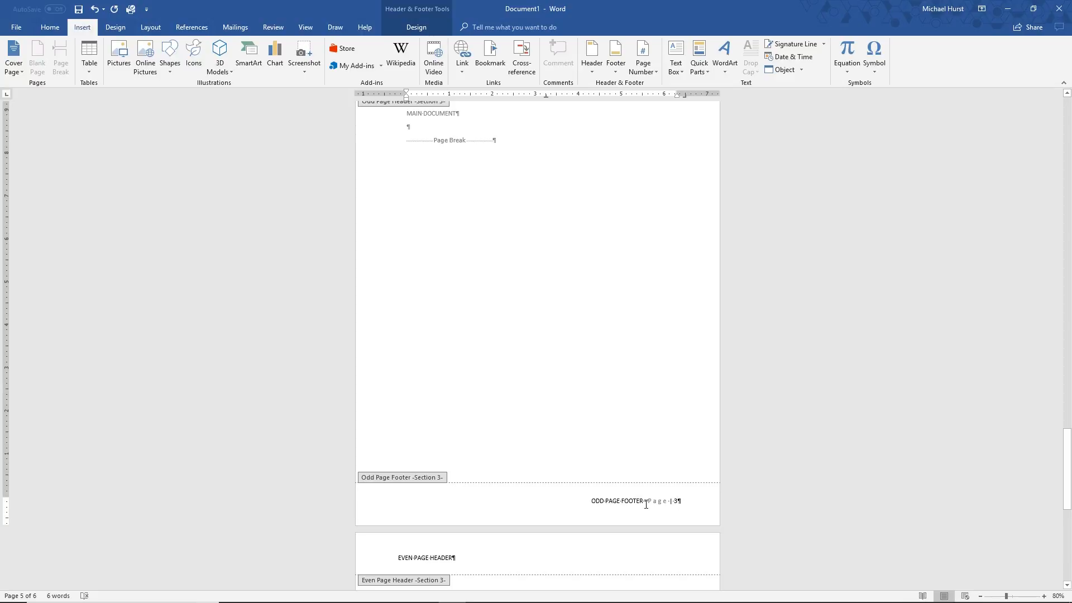
Format the page number in the Section 3 odd page footer so that the section's numbering starts at 1
left_click(676, 501)
right_click(676, 501)
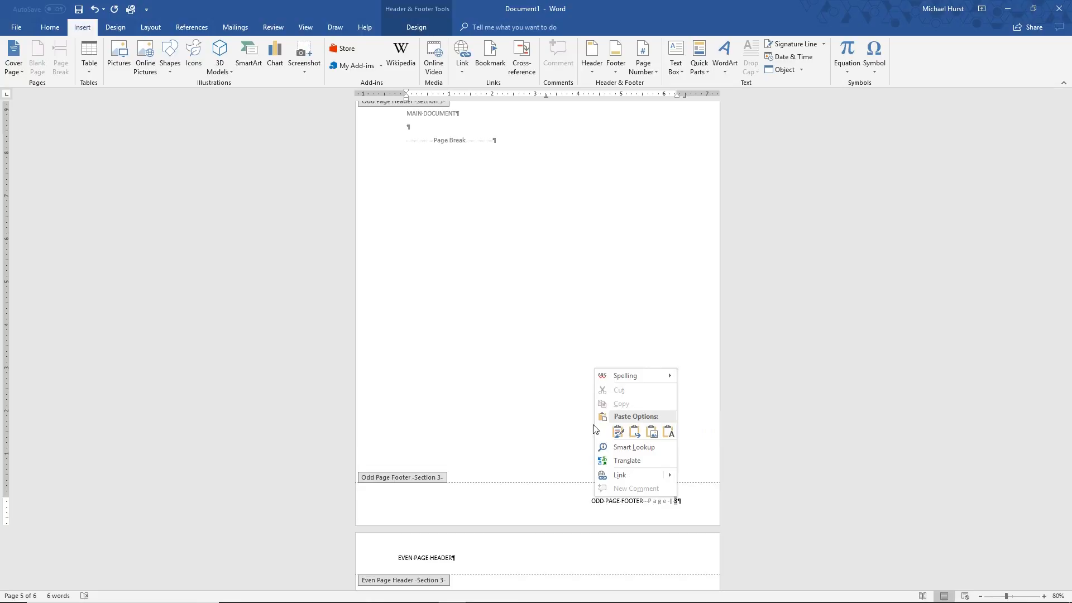
left_click(823, 556)
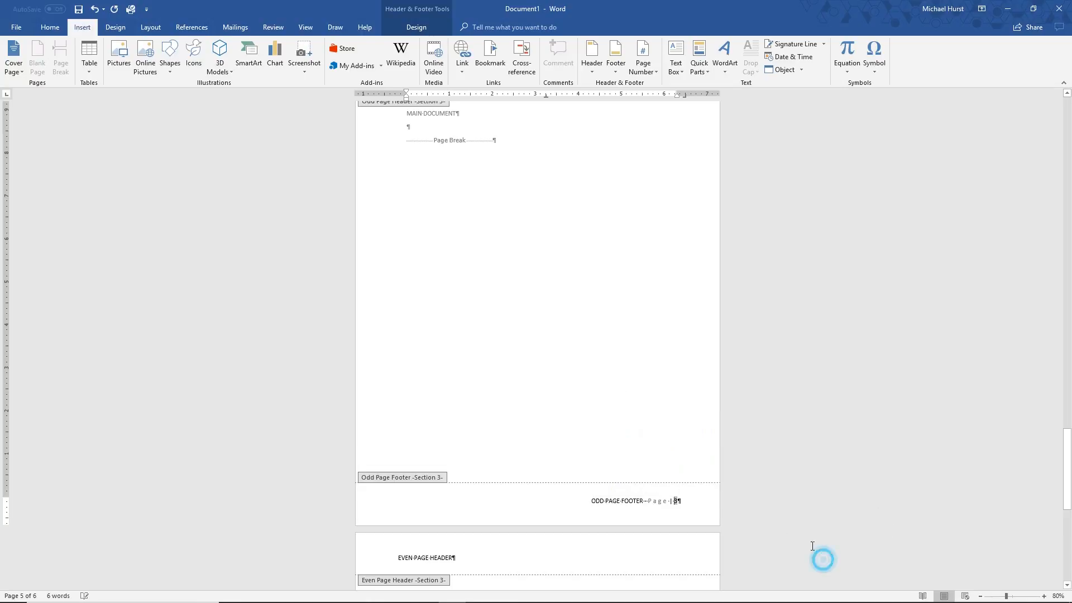
left_click(677, 500)
double_click(671, 501)
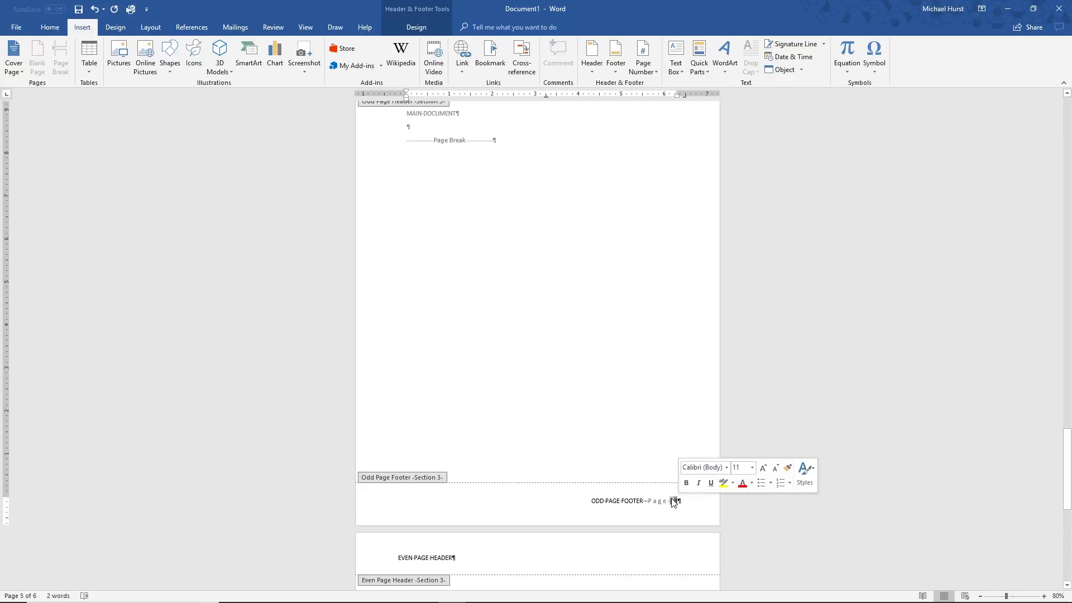
right_click(673, 501)
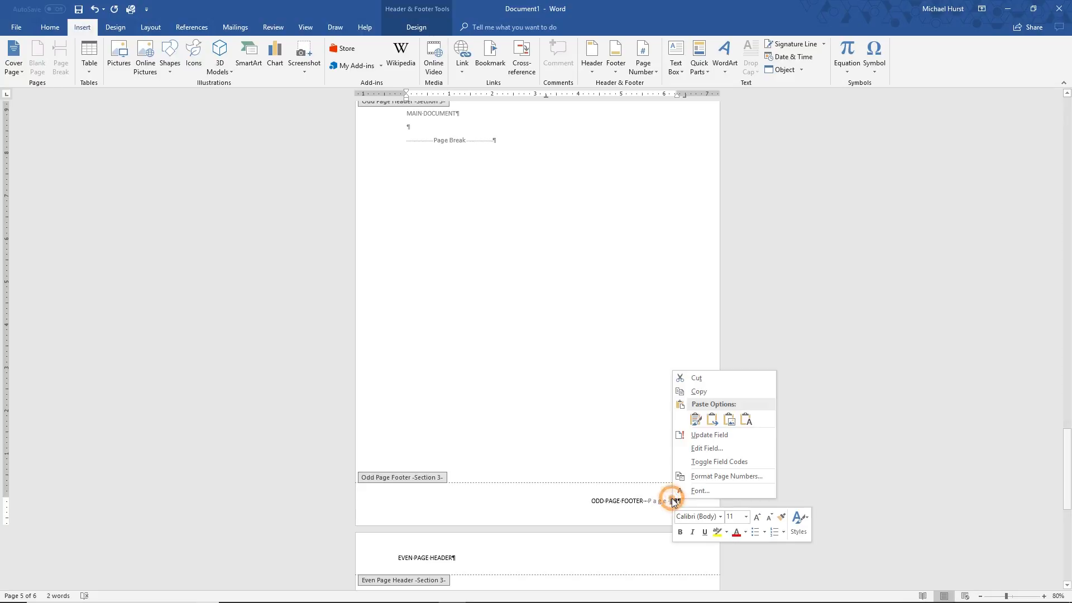
left_click(719, 479)
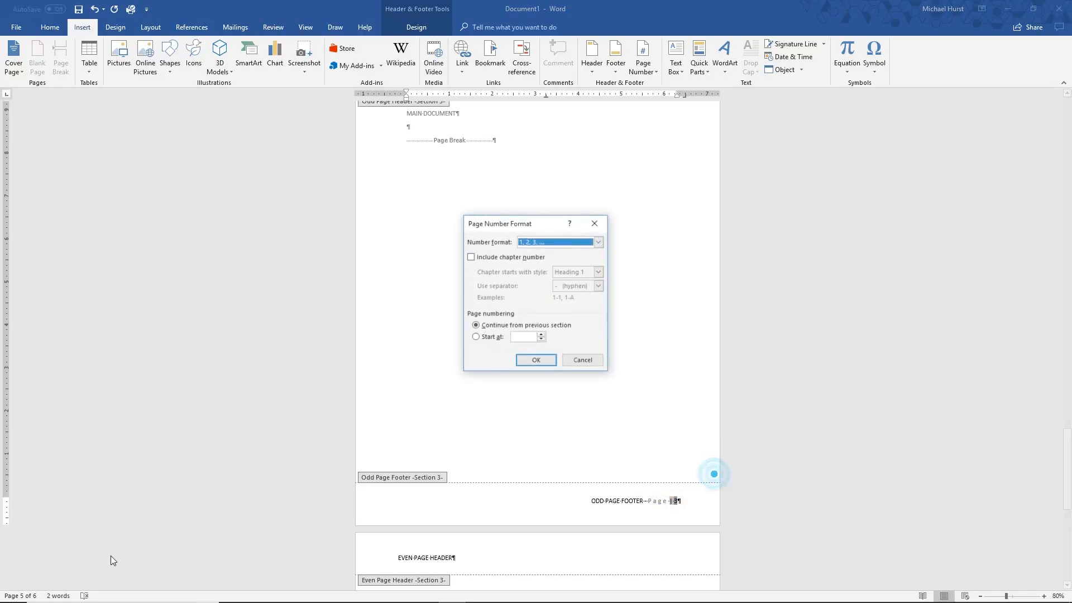
left_click(482, 337)
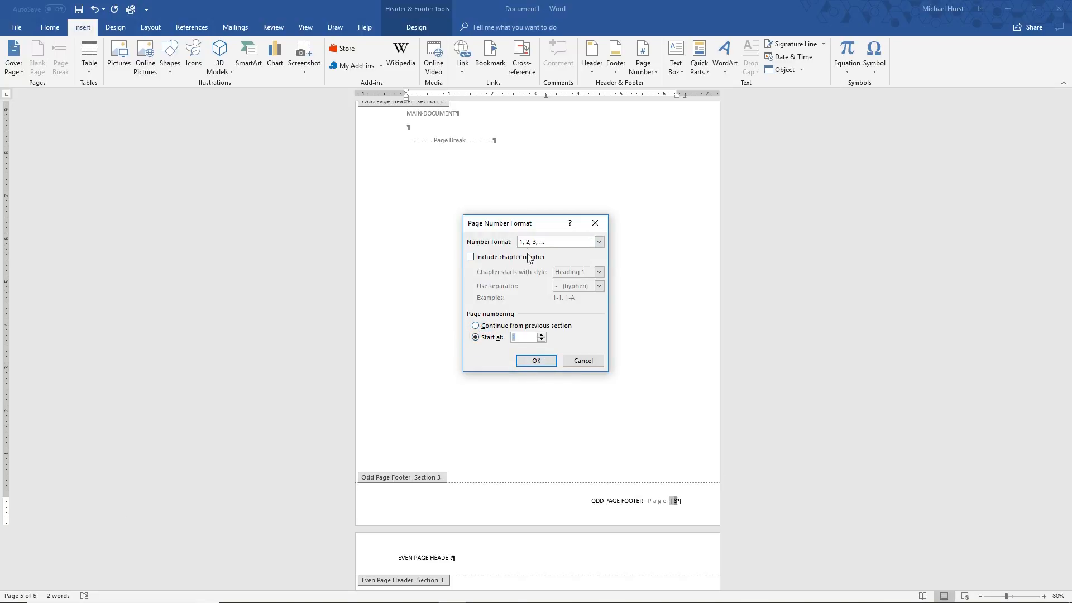
left_click(528, 360)
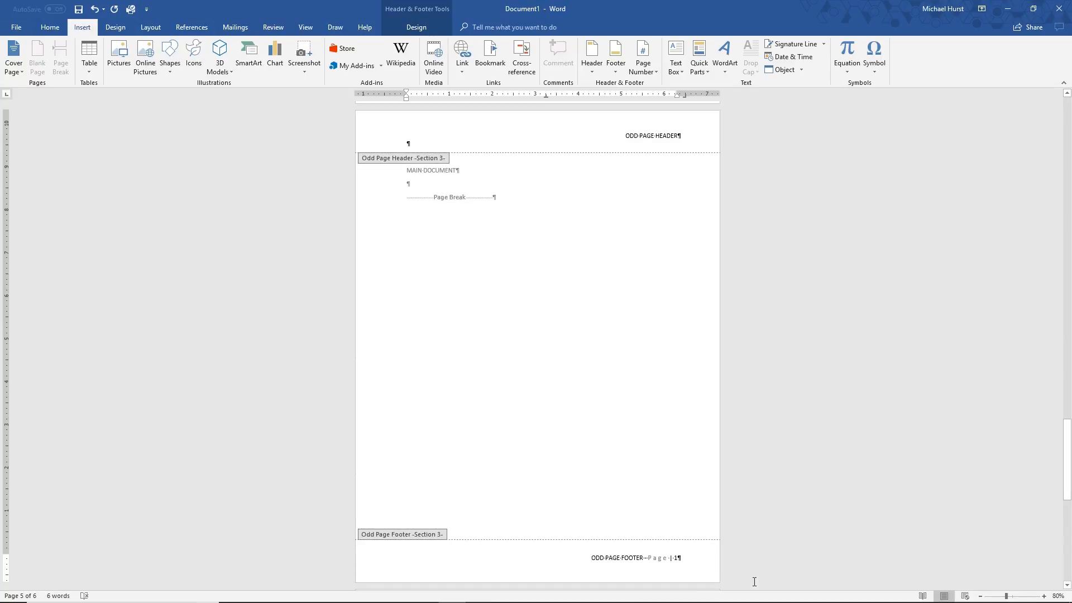
Check the headers, footers and page numbers on the Section 3 pages against the end of Section 2
scroll(540, 413, "down", 5)
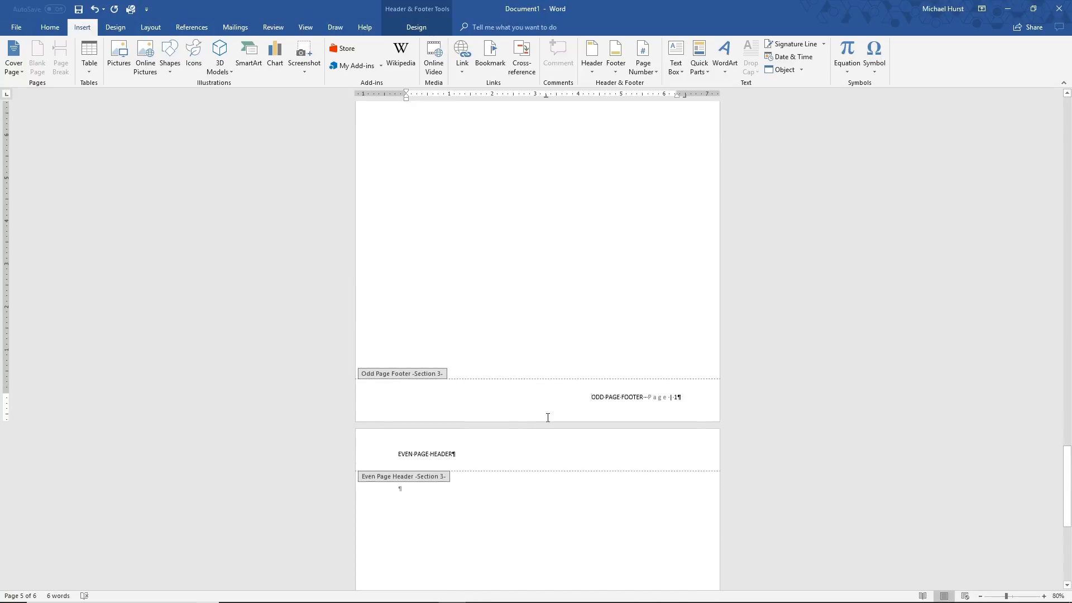
scroll(548, 418, "down", 3)
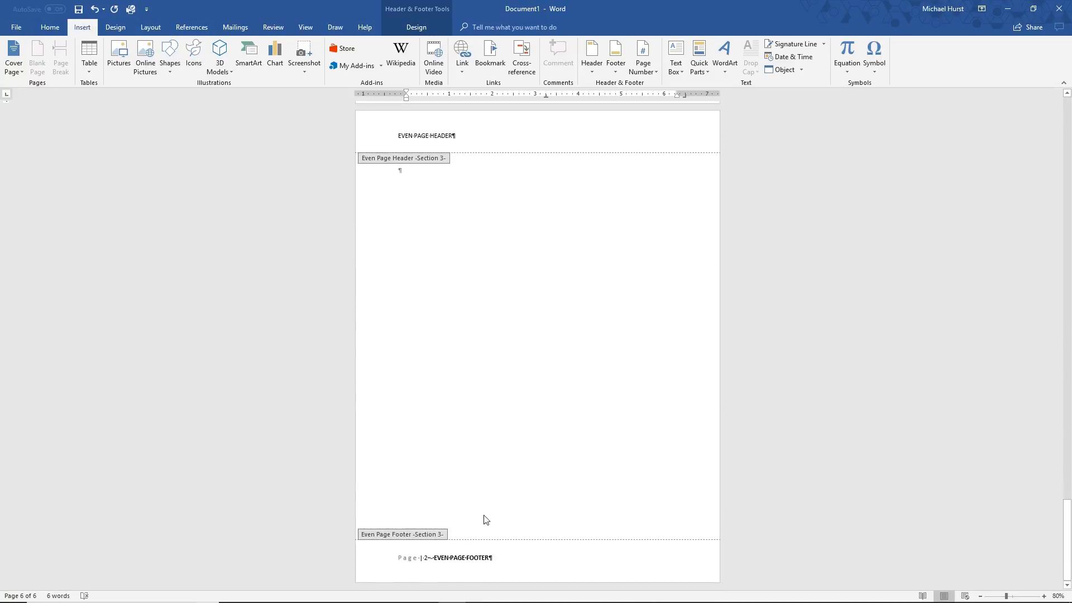
scroll(505, 502, "up", 5)
scroll(505, 497, "up", 8)
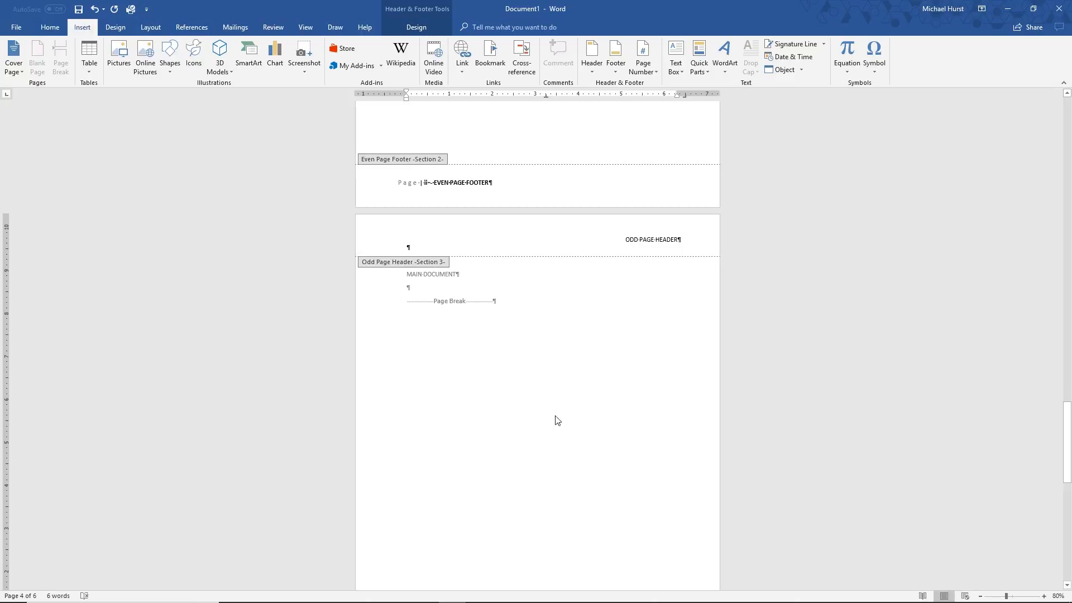
scroll(563, 430, "down", 2)
scroll(560, 417, "down", 7)
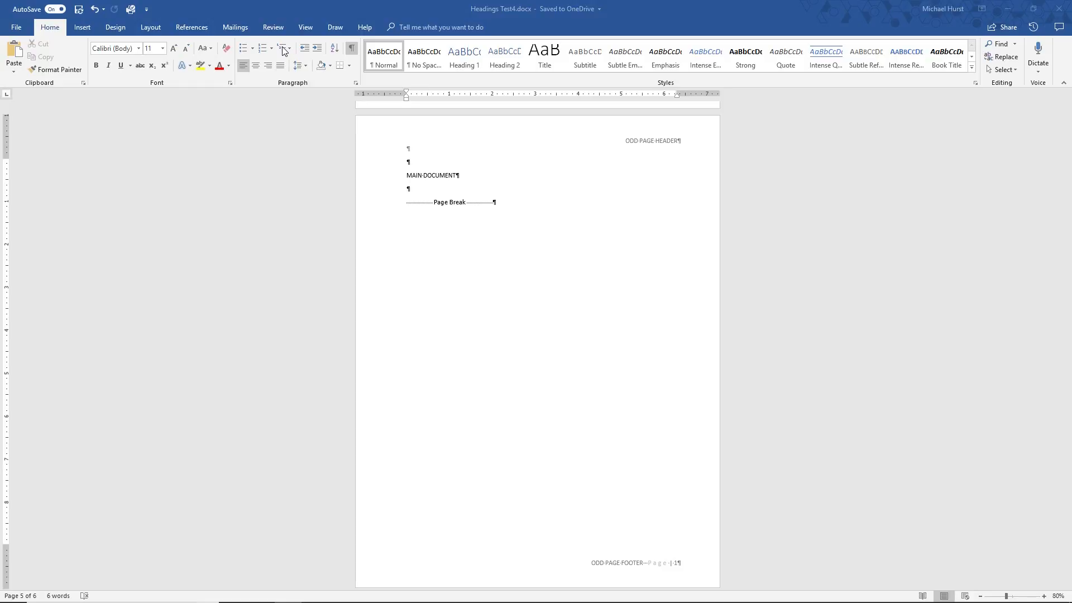
Start defining a new multilevel list and set the level 1 number font to Calibri
left_click(289, 12)
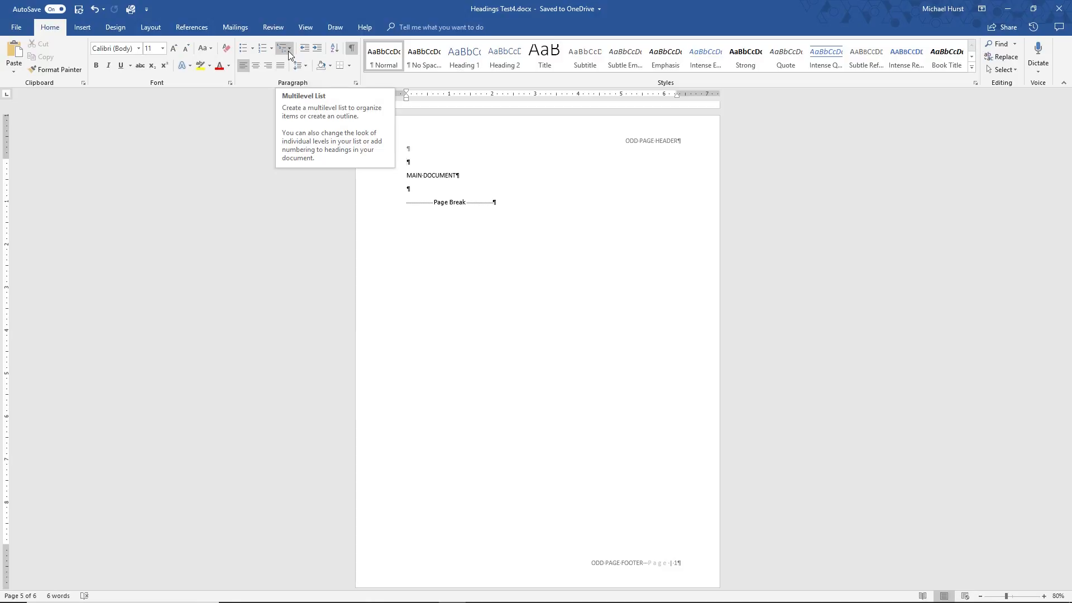
left_click(291, 49)
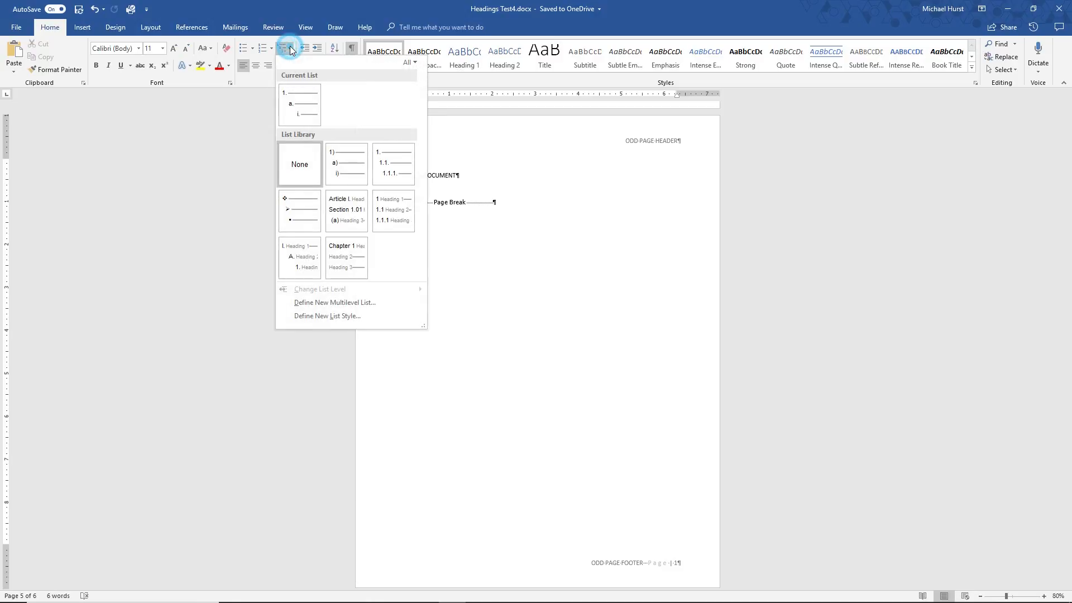
left_click(307, 303)
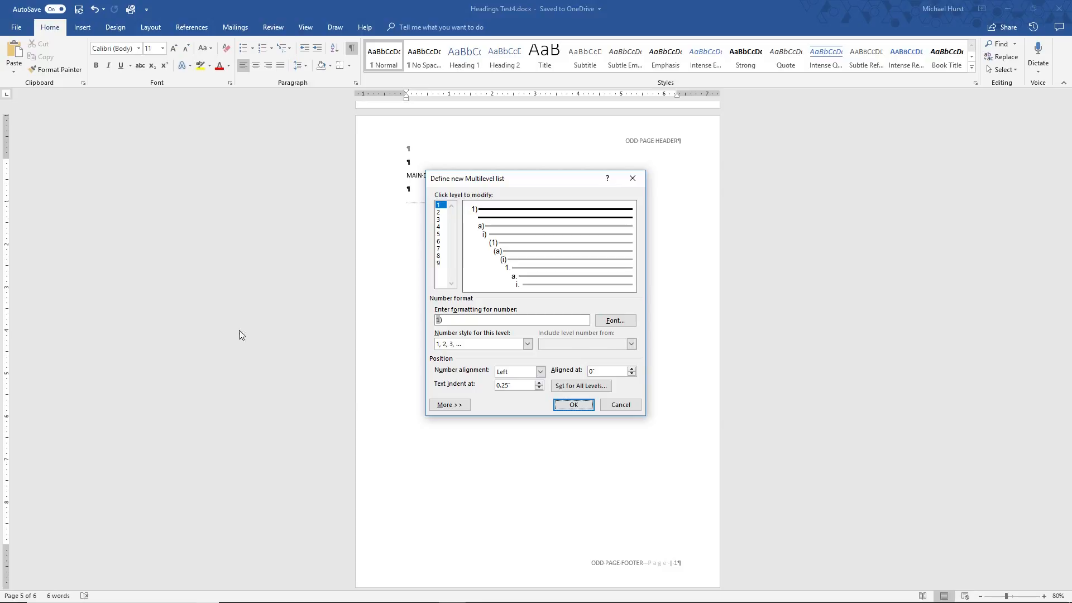
left_click(621, 323)
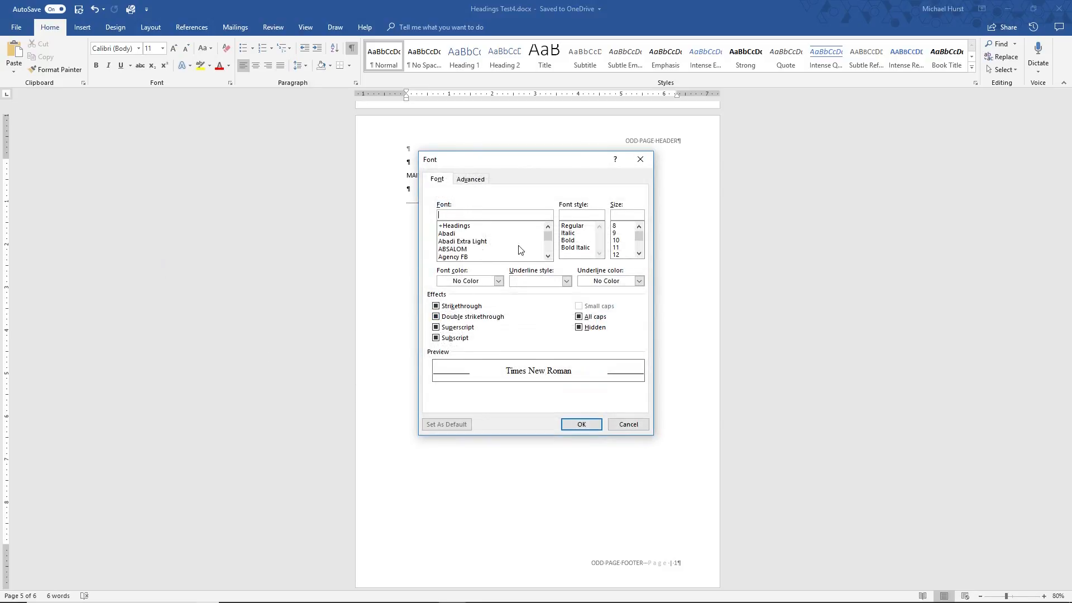
type("CA")
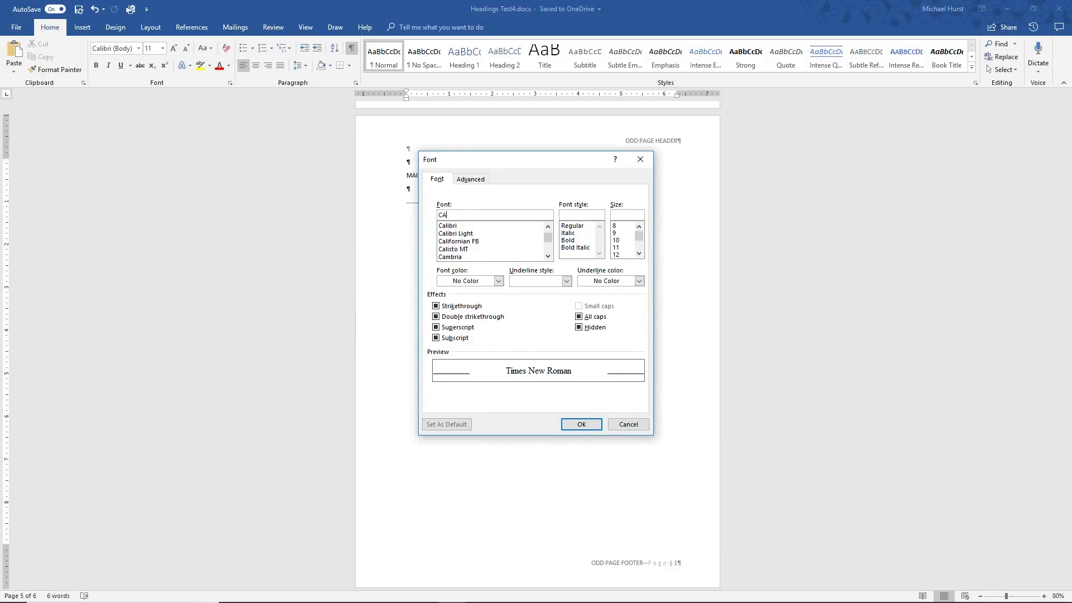
type("L")
left_click(452, 226)
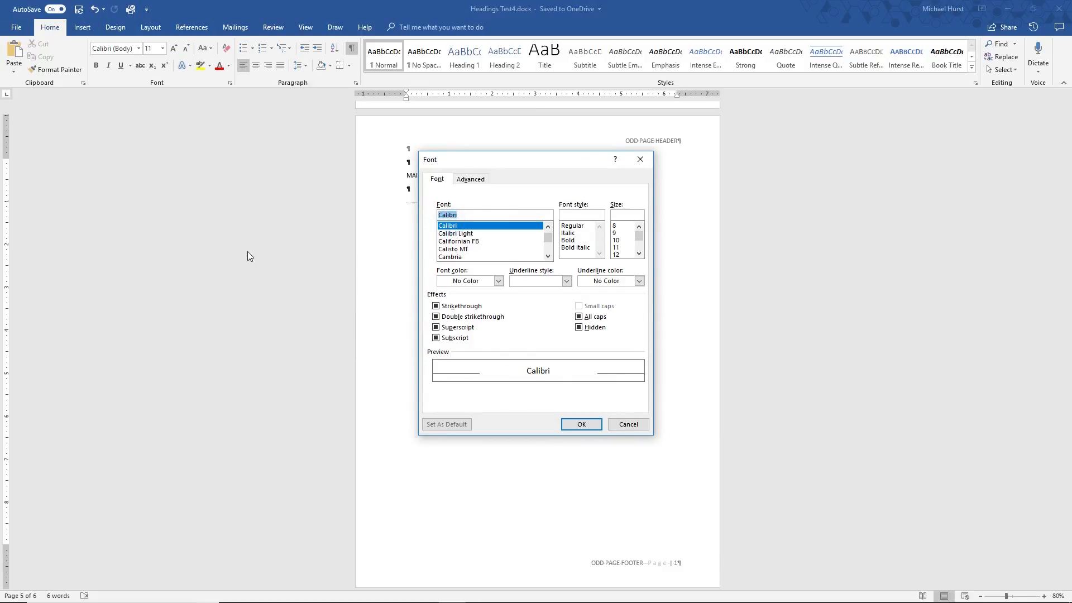
Give the level 1 number font the Regular style, size 16 and Automatic colour
left_click(572, 226)
left_click(639, 254)
left_click(640, 255)
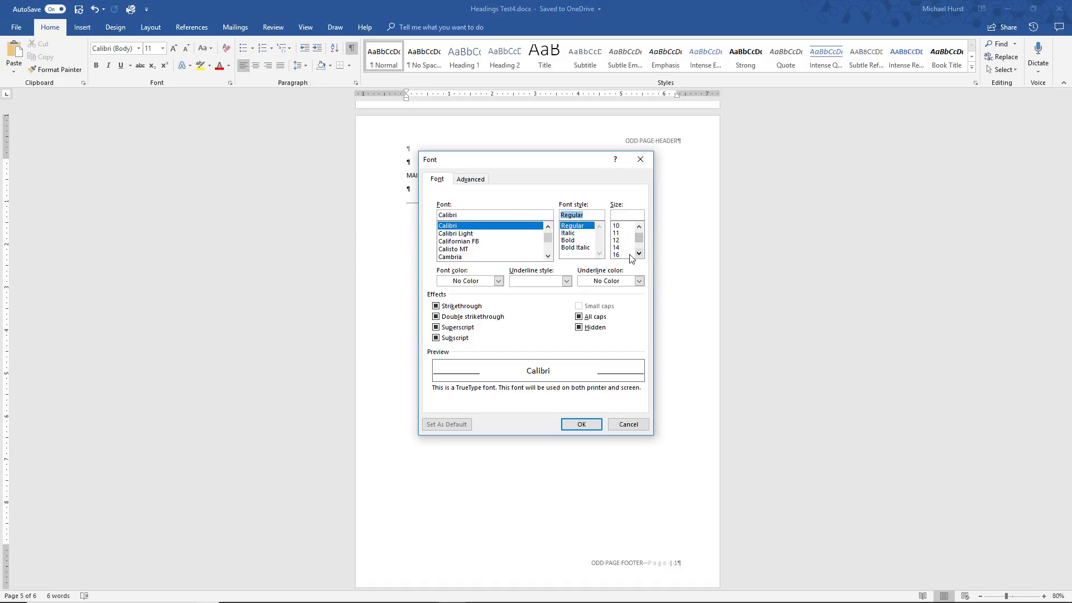
left_click(617, 255)
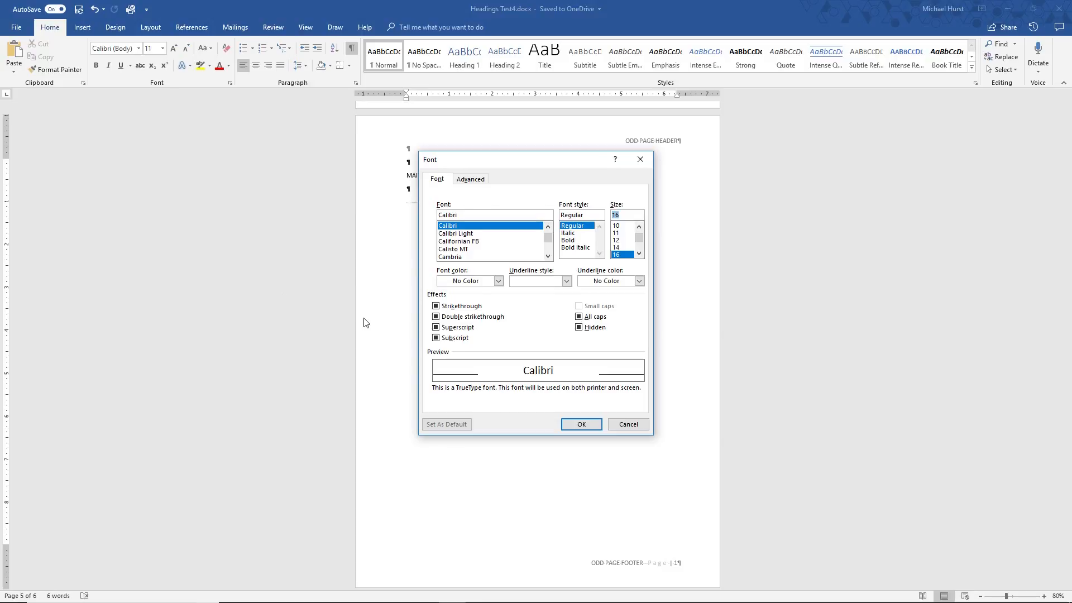
left_click(499, 281)
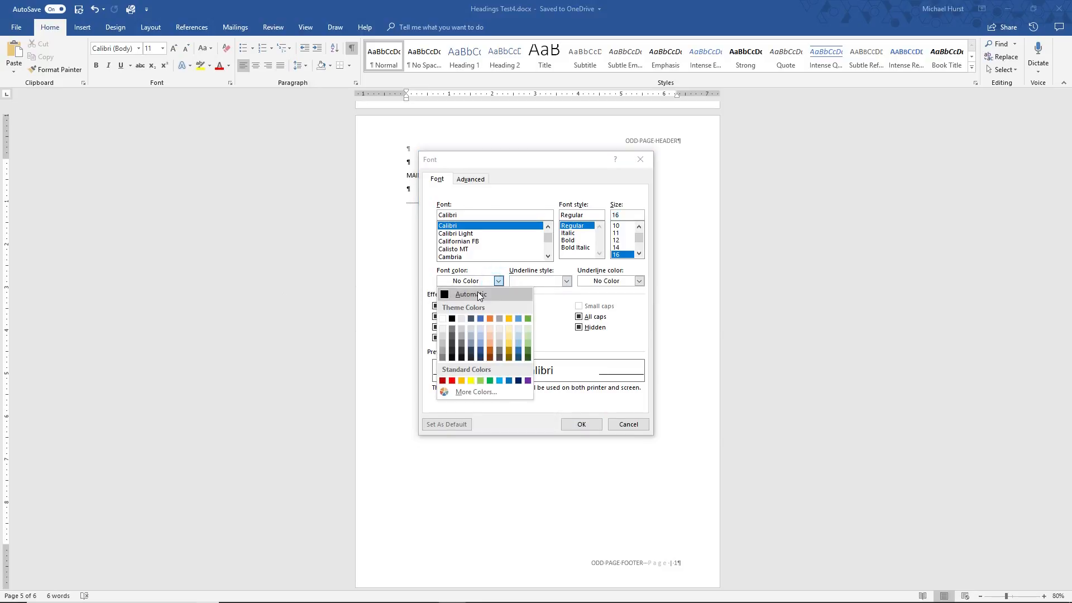
left_click(477, 292)
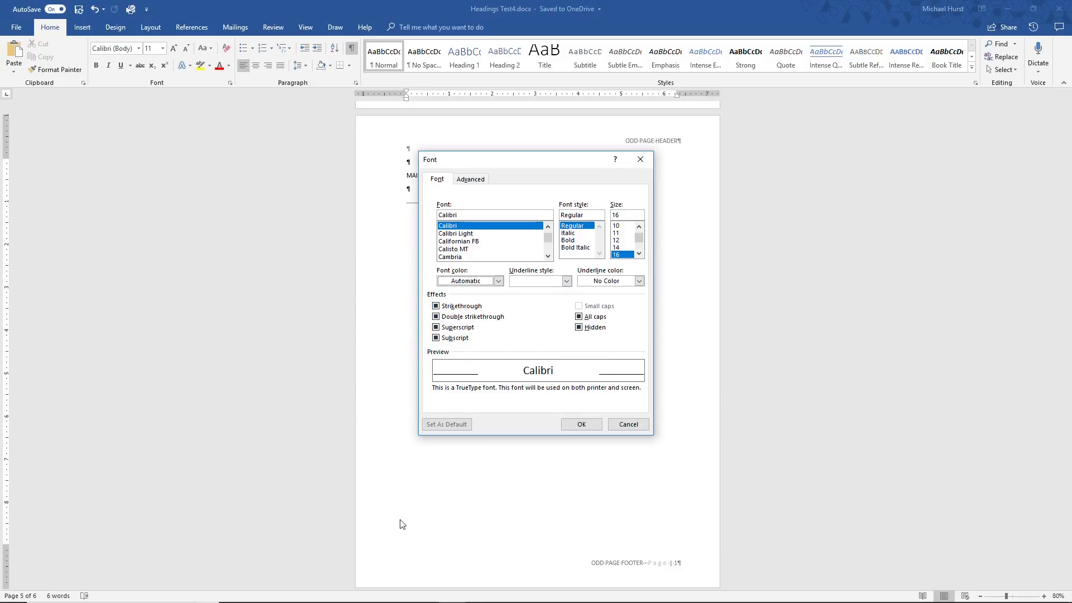
left_click(582, 424)
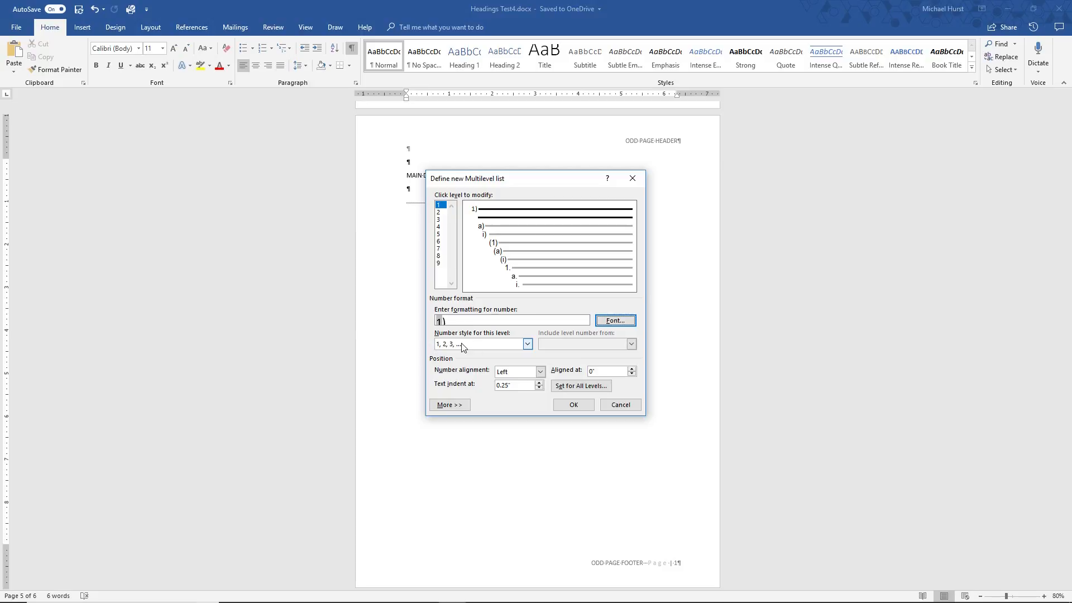
Set the level 1 number style to I, II, III and link the level to the Heading 1 style
left_click(528, 344)
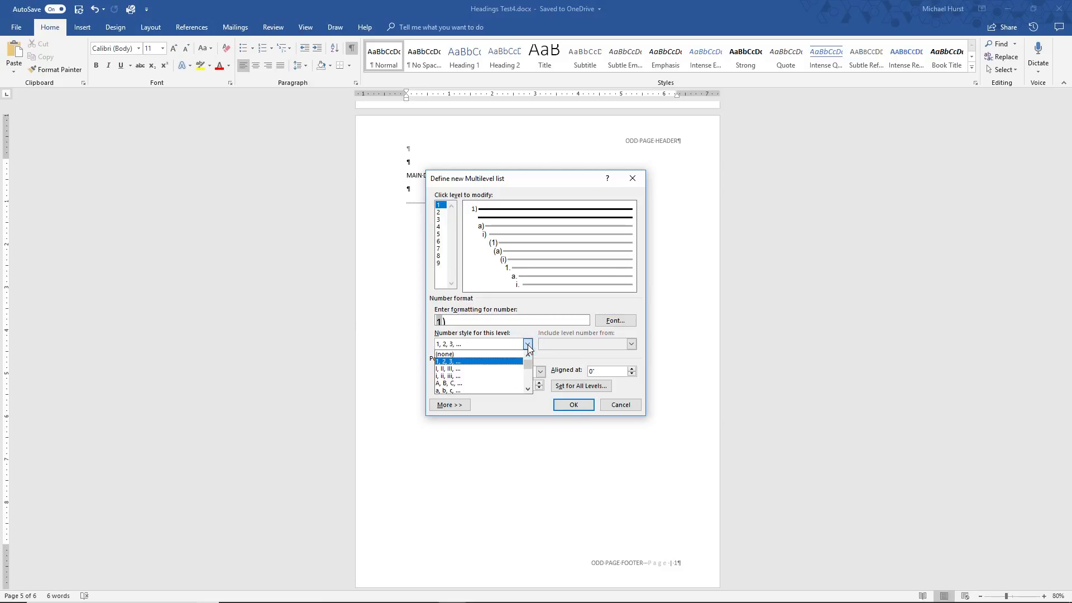
left_click(454, 370)
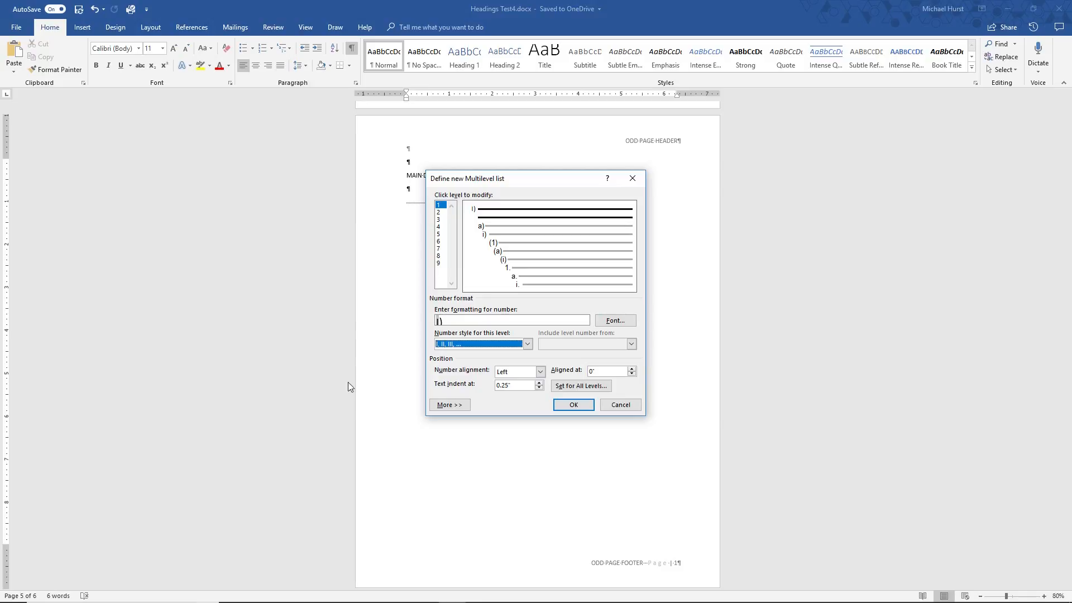
left_click(442, 406)
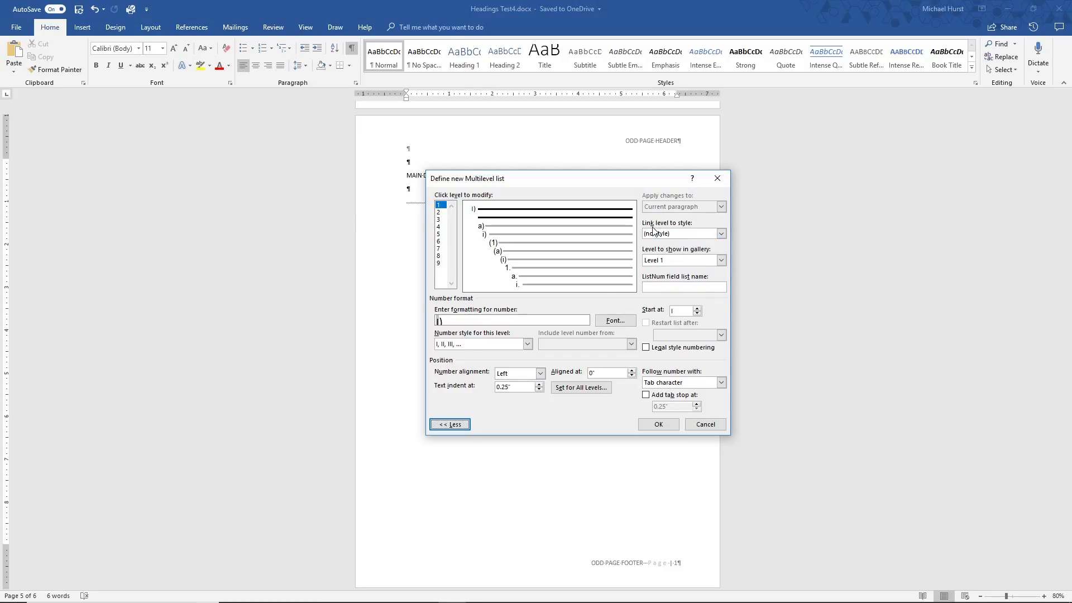
left_click(722, 234)
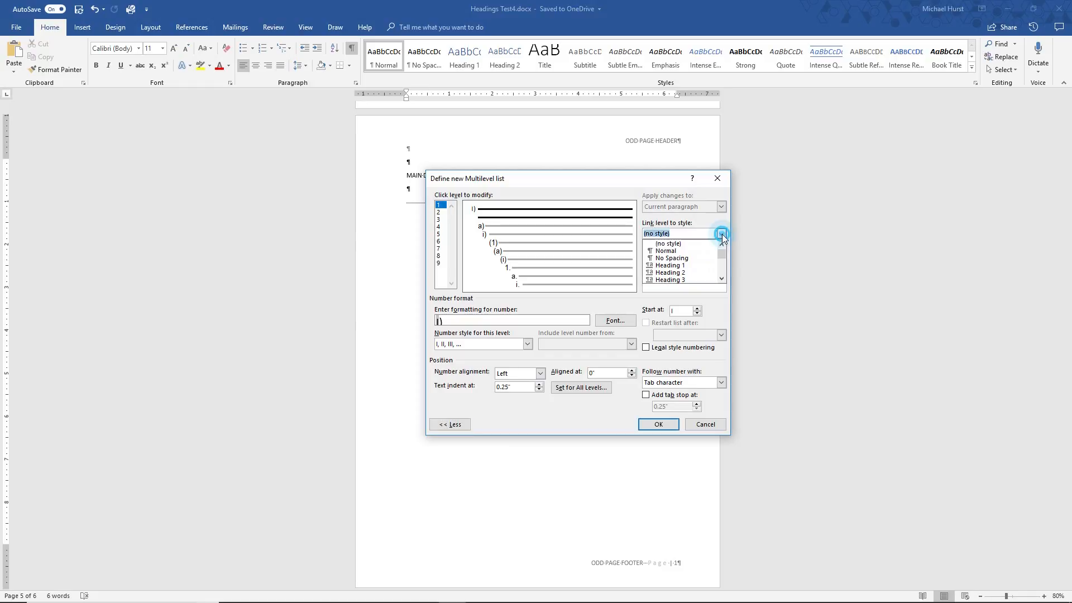
left_click(672, 266)
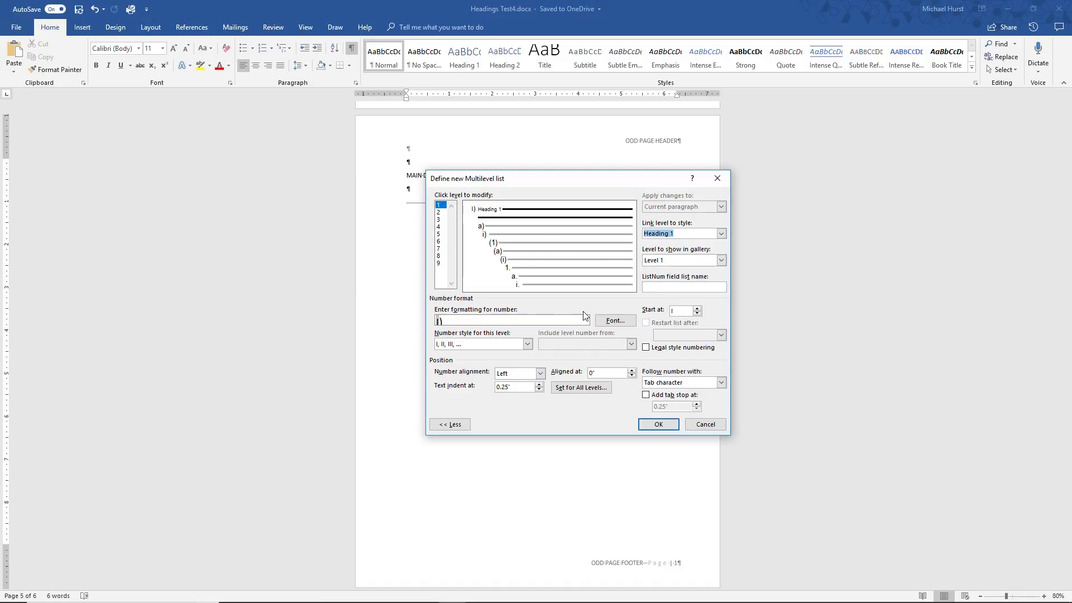
left_click(614, 320)
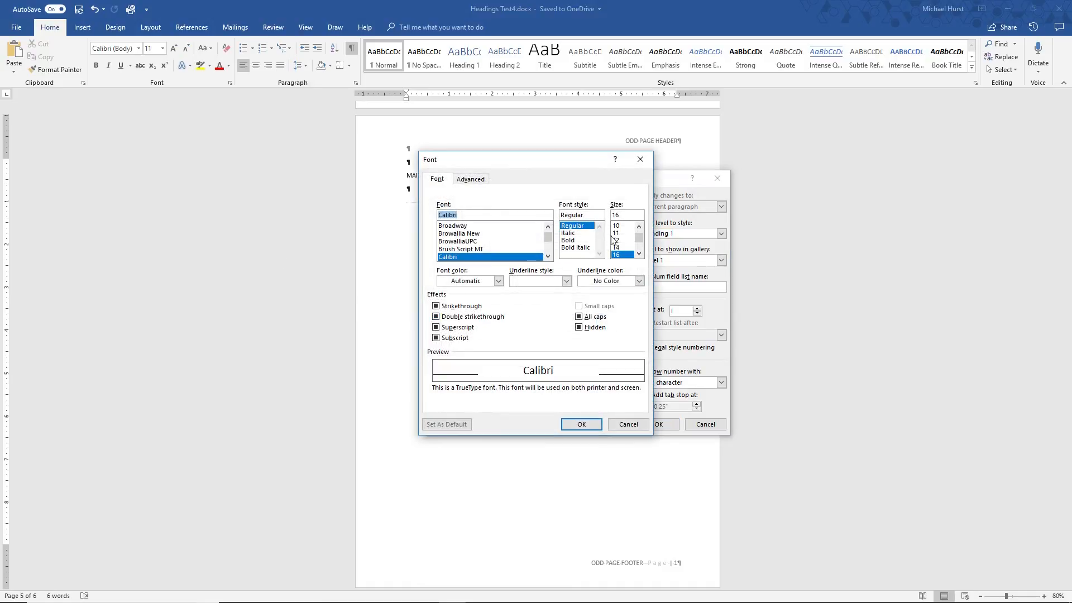
left_click(580, 425)
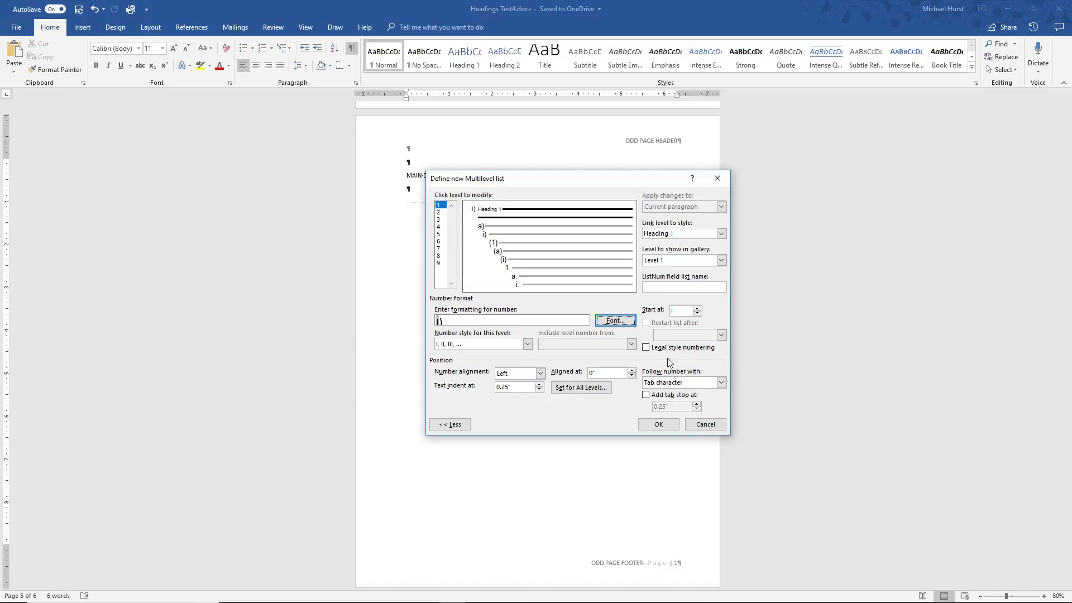
Link level 2 of the multilevel list to the Heading 2 style
left_click(439, 213)
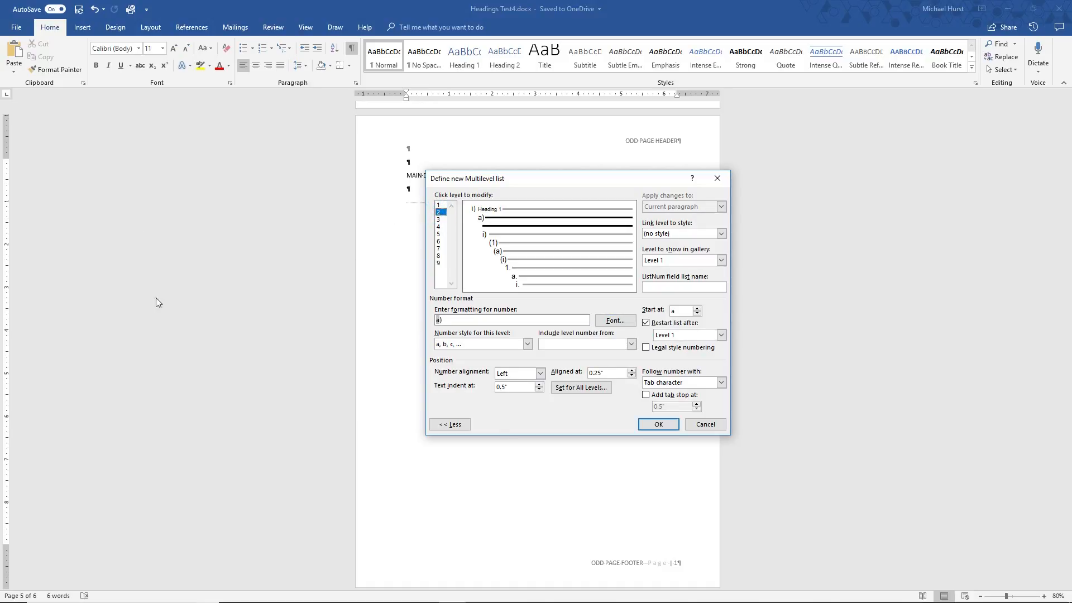
left_click(722, 234)
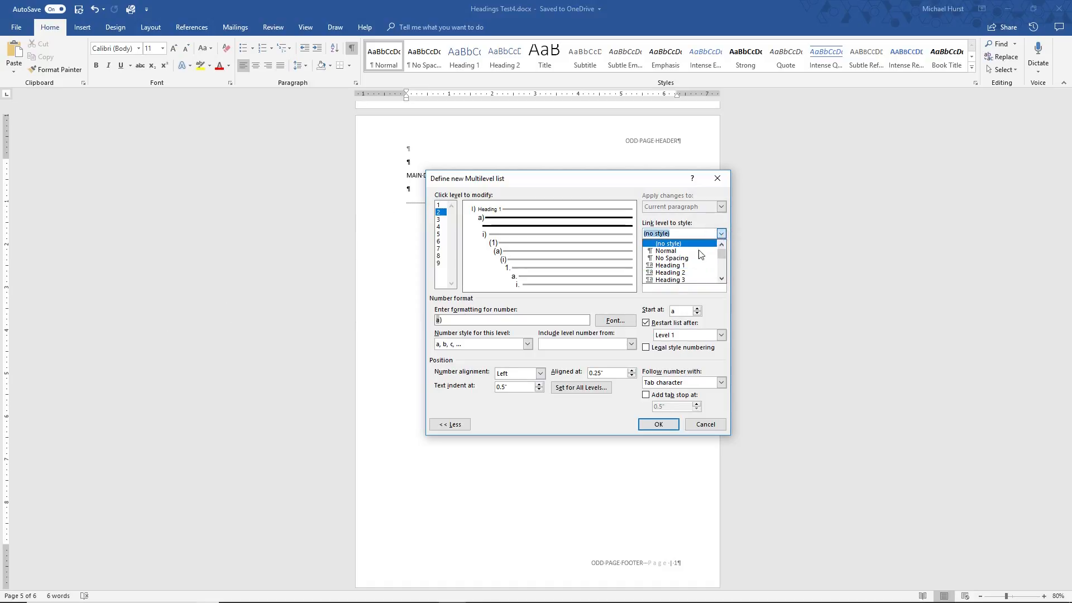
left_click(676, 273)
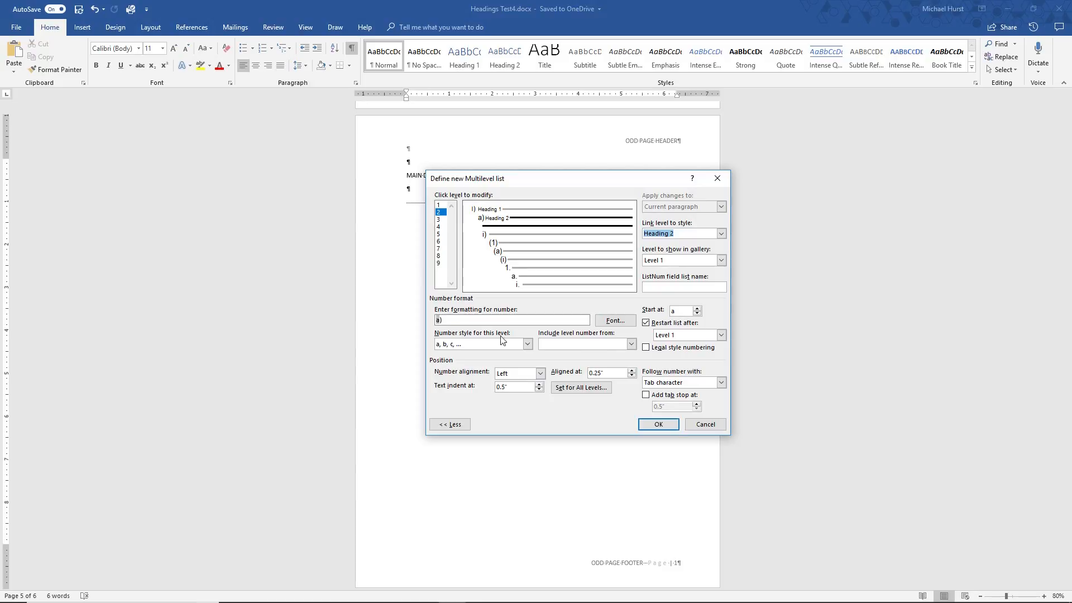
Set the level 2 number font to Calibri, size 12, with Automatic colour
left_click(609, 321)
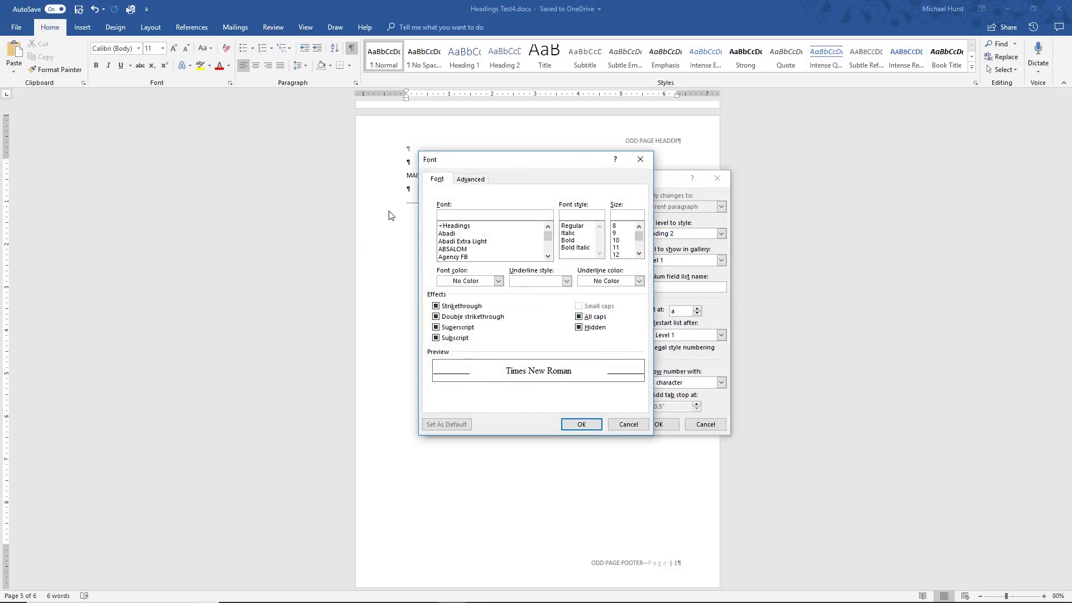
type("CAL")
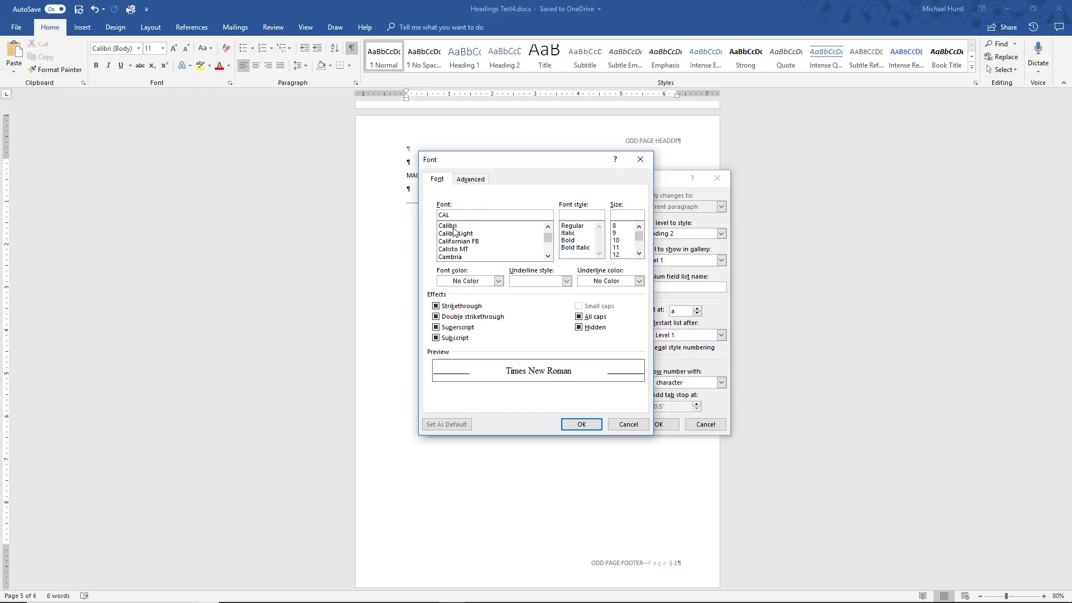
left_click(453, 226)
left_click(615, 255)
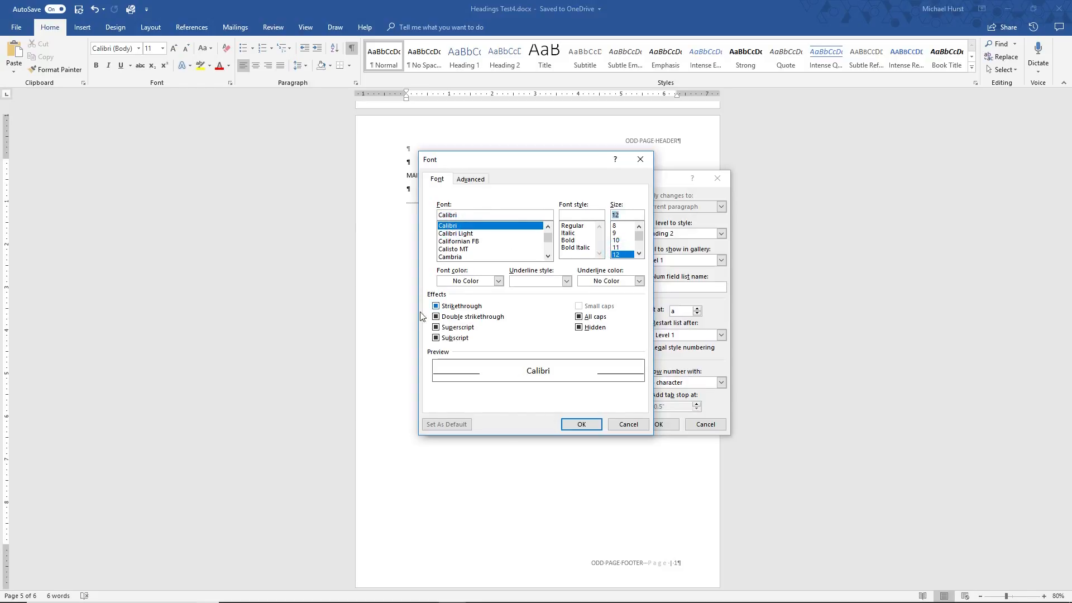
left_click(499, 282)
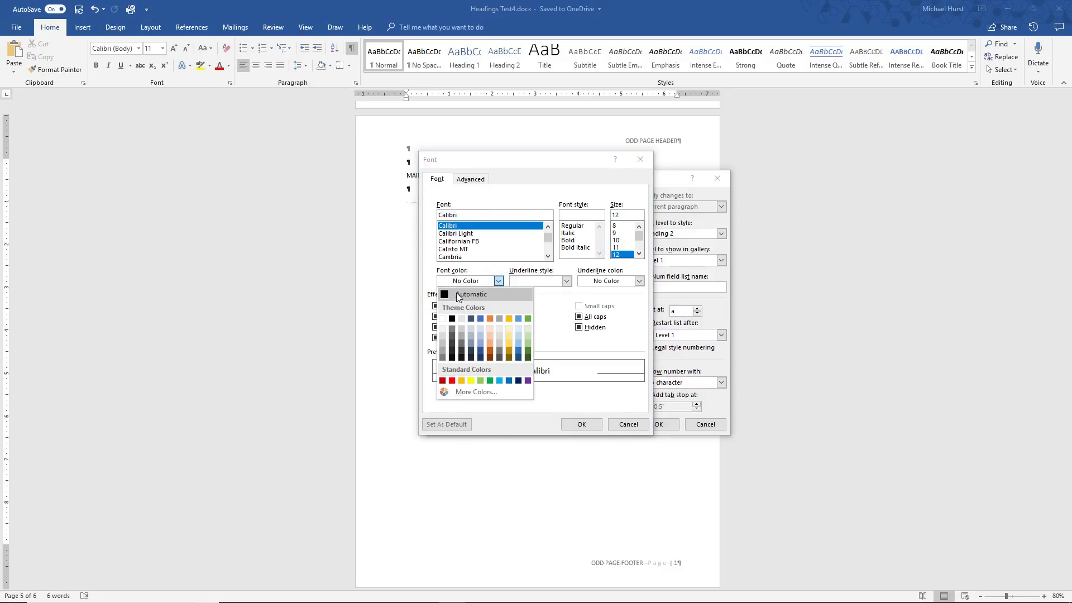
left_click(457, 292)
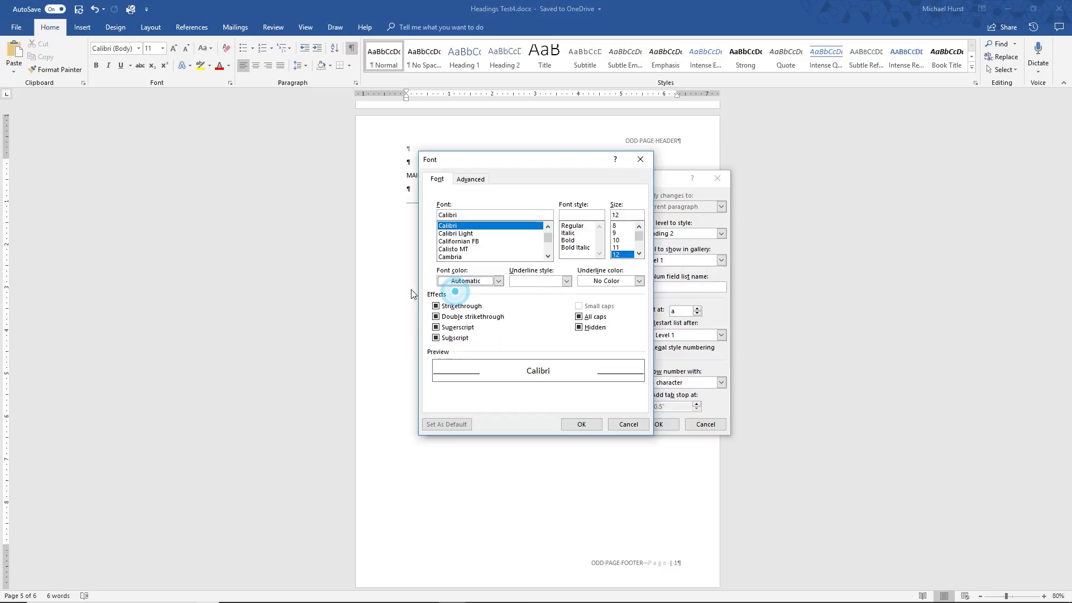
left_click(583, 424)
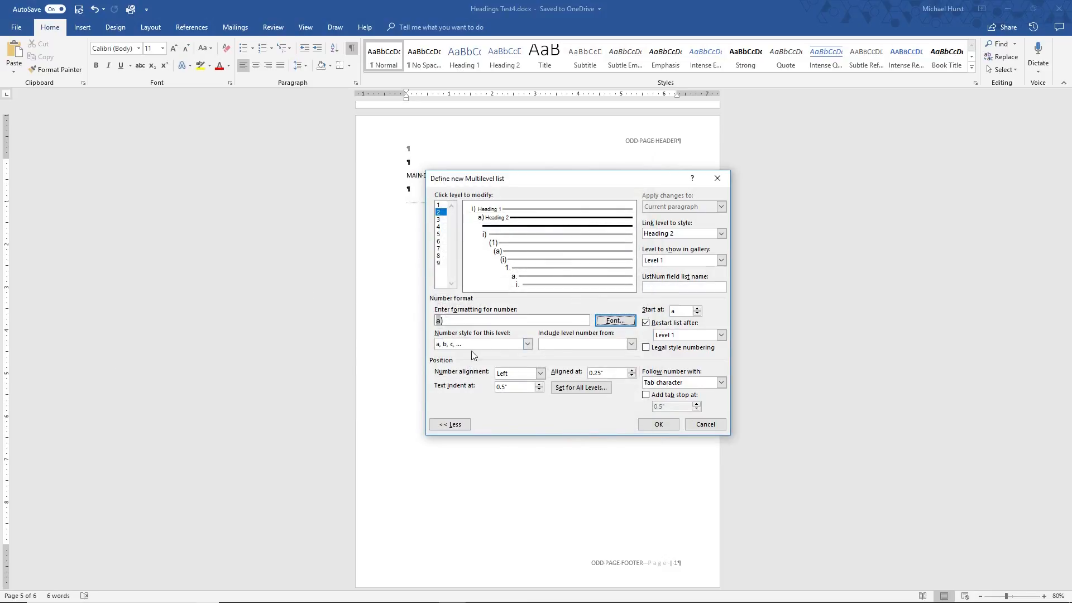
Set the level 2 number style to A, B, C and its number font style to Regular
left_click(527, 345)
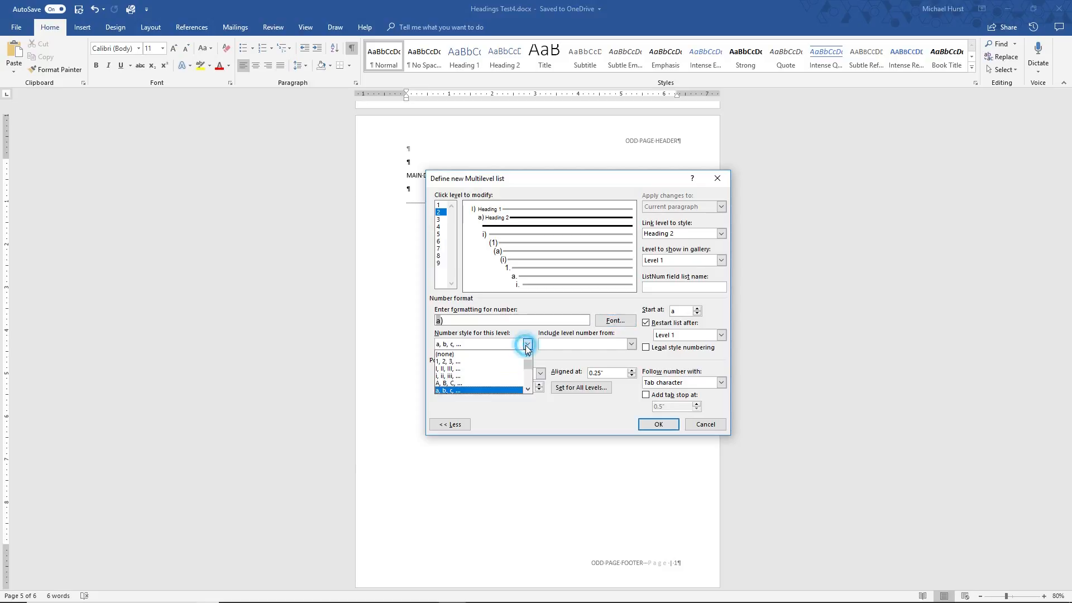
left_click(449, 383)
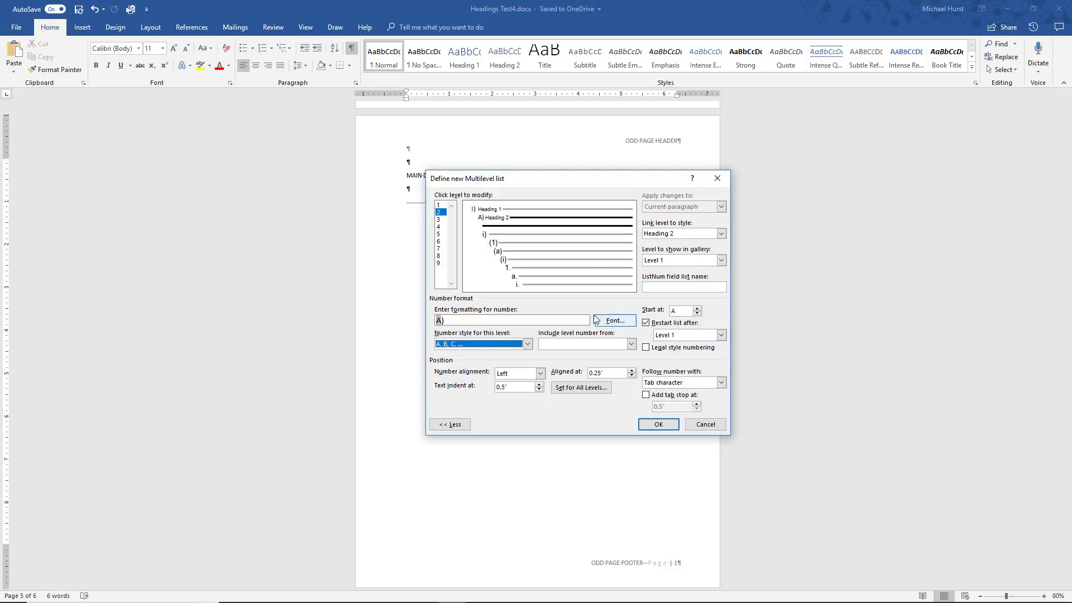
left_click(615, 320)
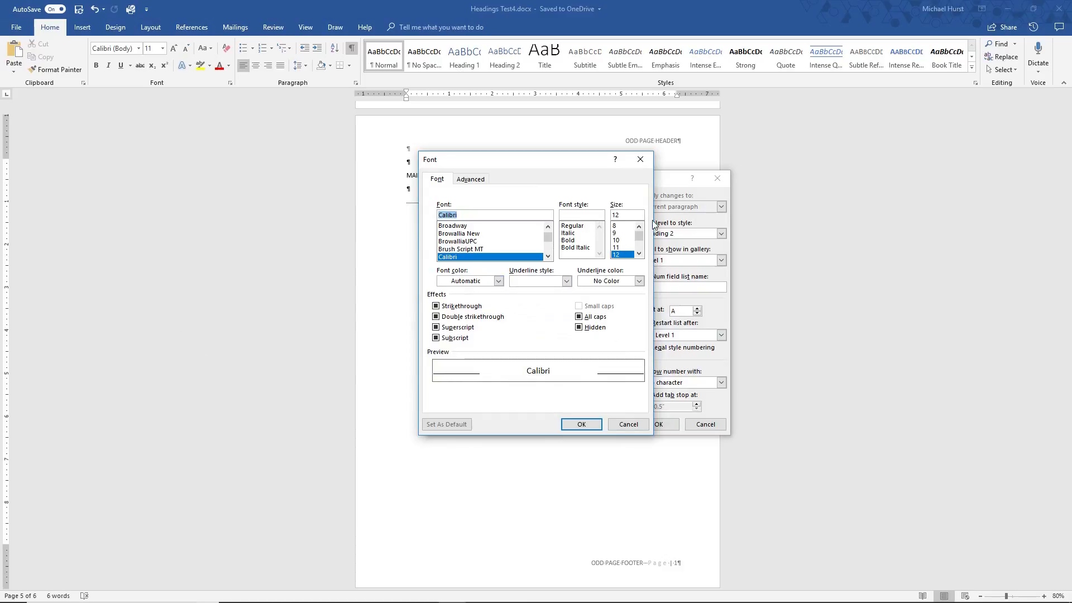
left_click(571, 227)
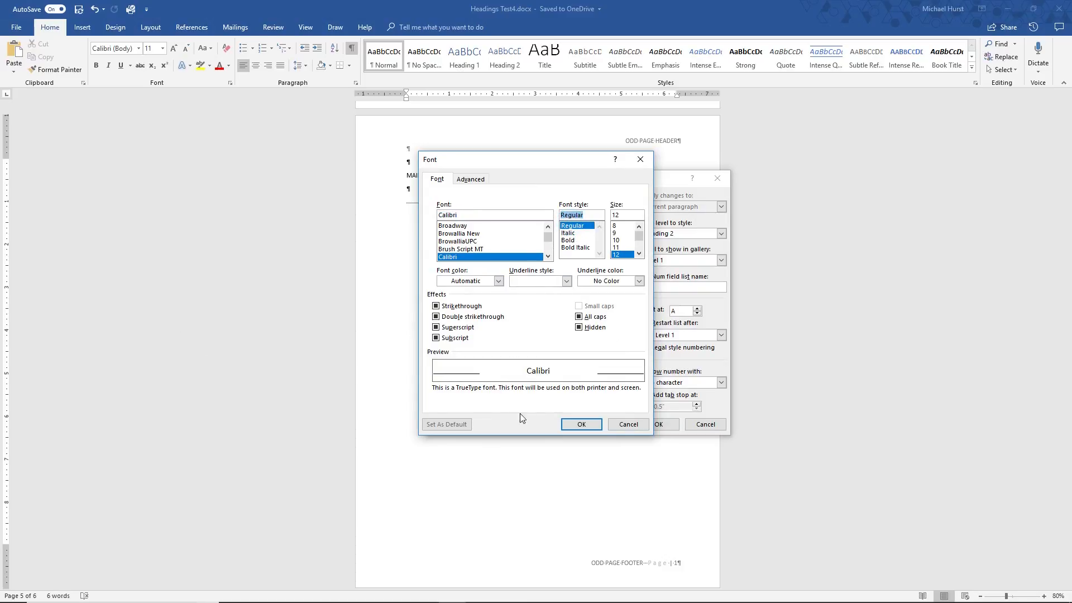
left_click(581, 425)
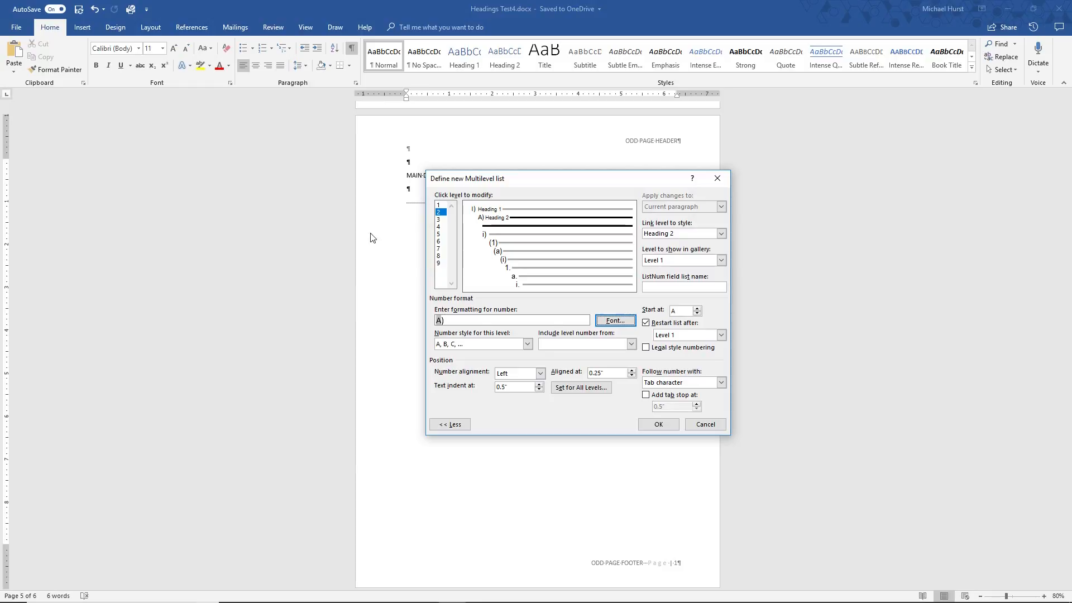
Link level 3 of the multilevel list to the Heading 3 style
left_click(439, 219)
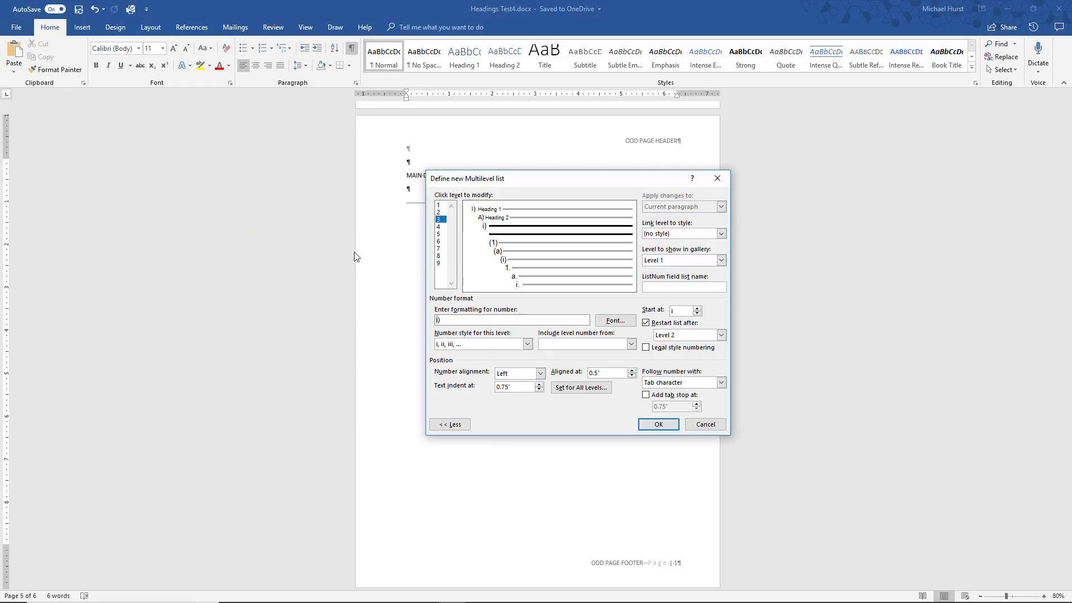
left_click(722, 233)
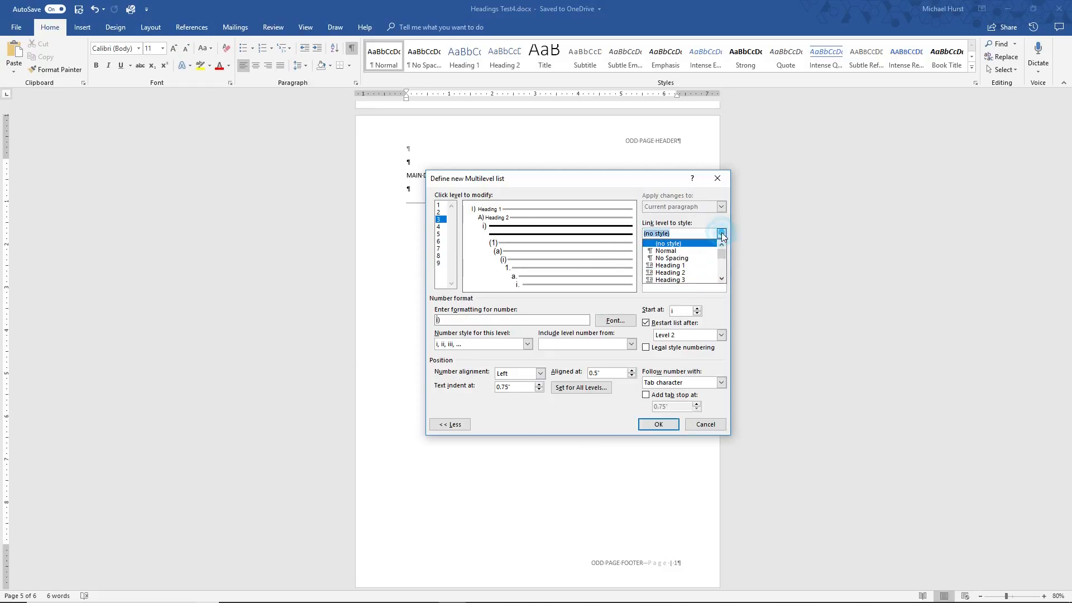
left_click(679, 280)
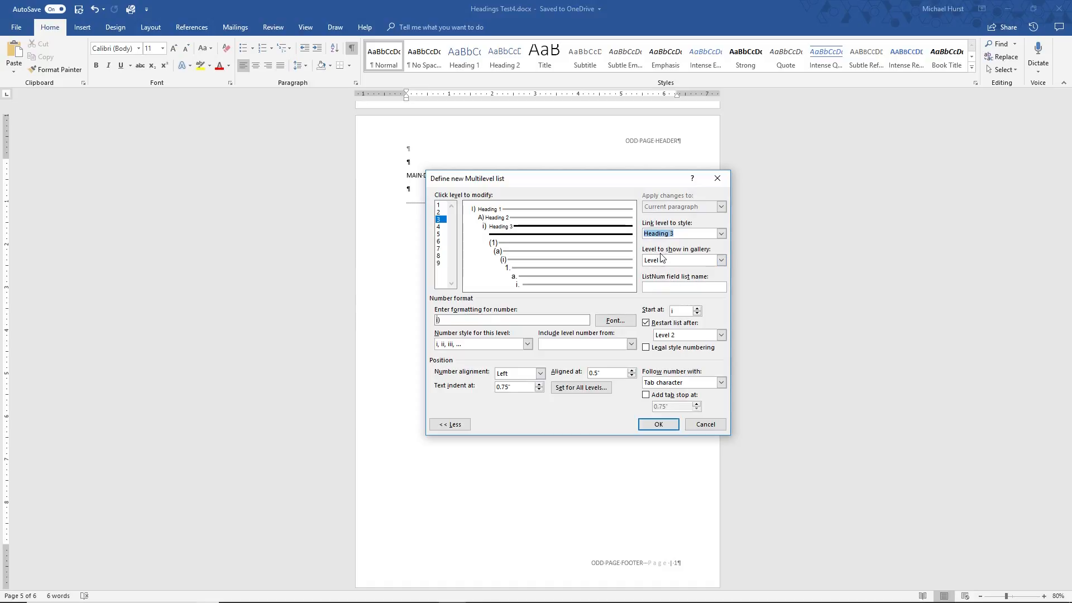
Set list level 3 to show as Level 3 in the gallery and its number style to 1, 2, 3
left_click(721, 260)
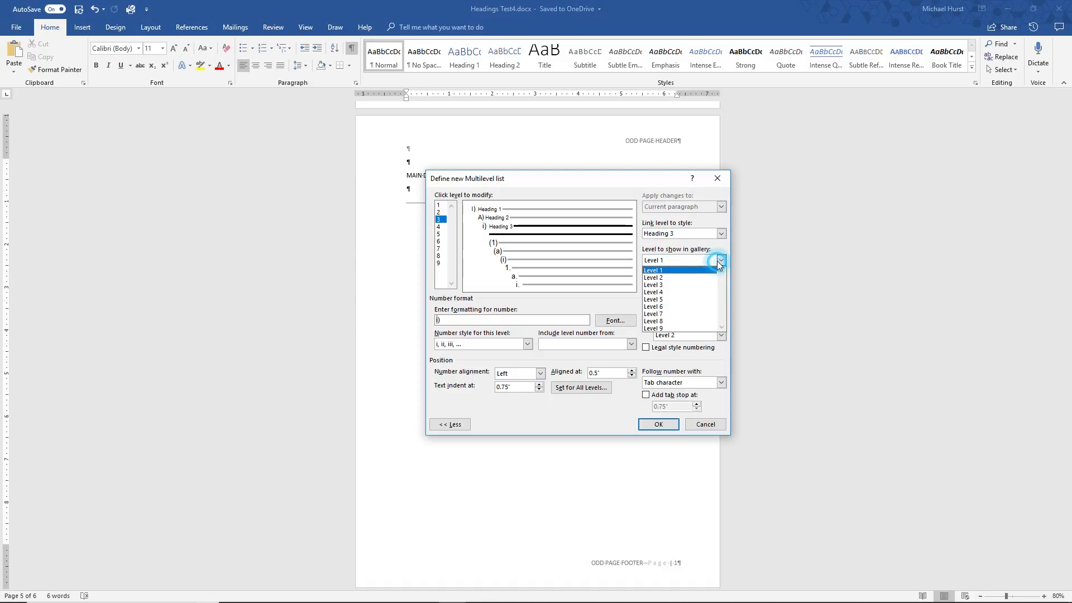
left_click(671, 286)
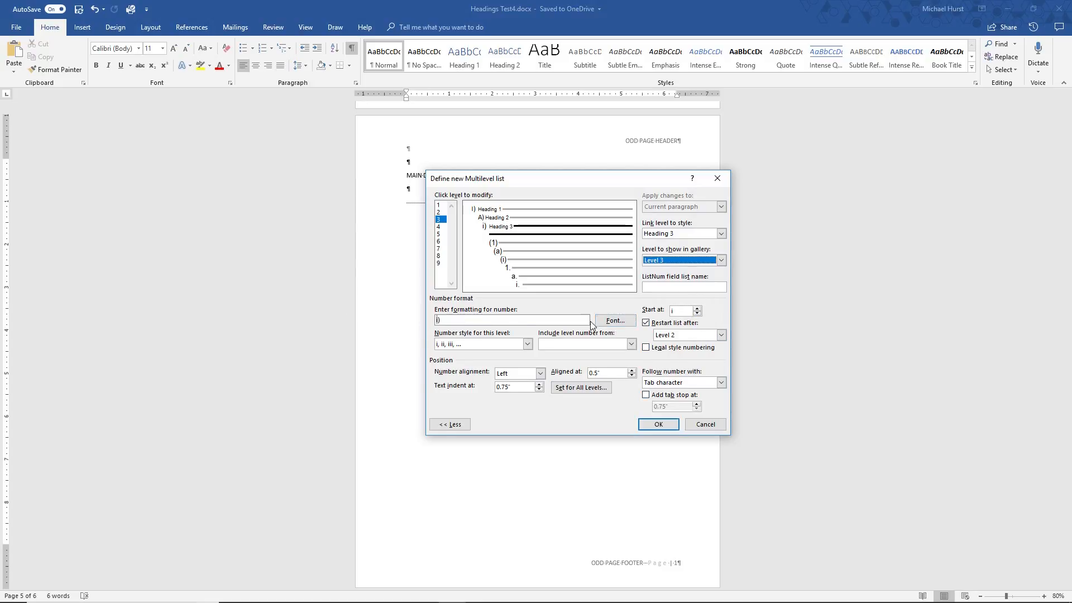
left_click(528, 345)
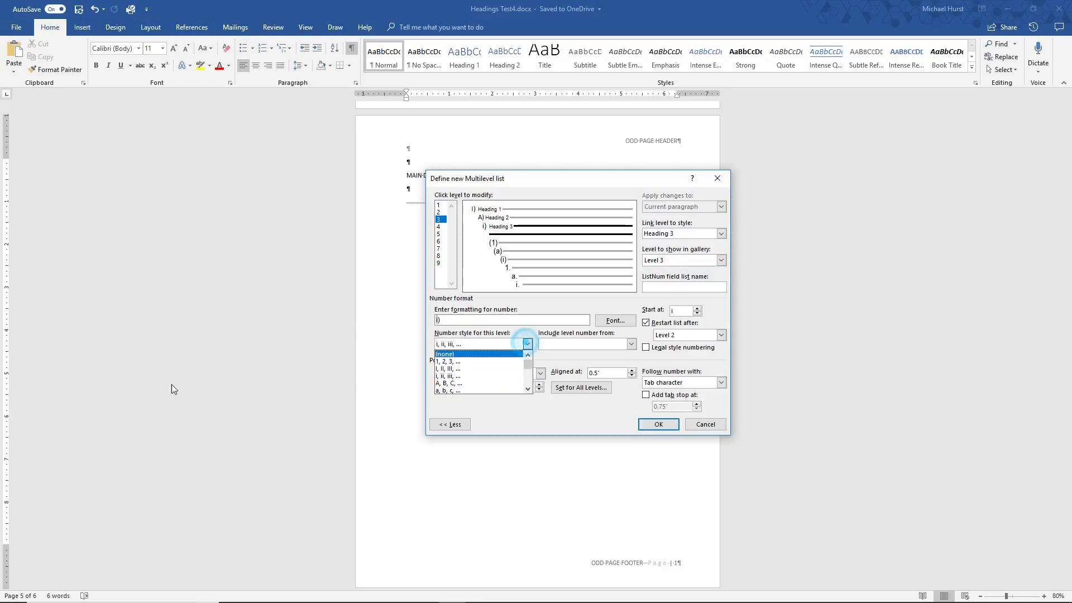
left_click(443, 362)
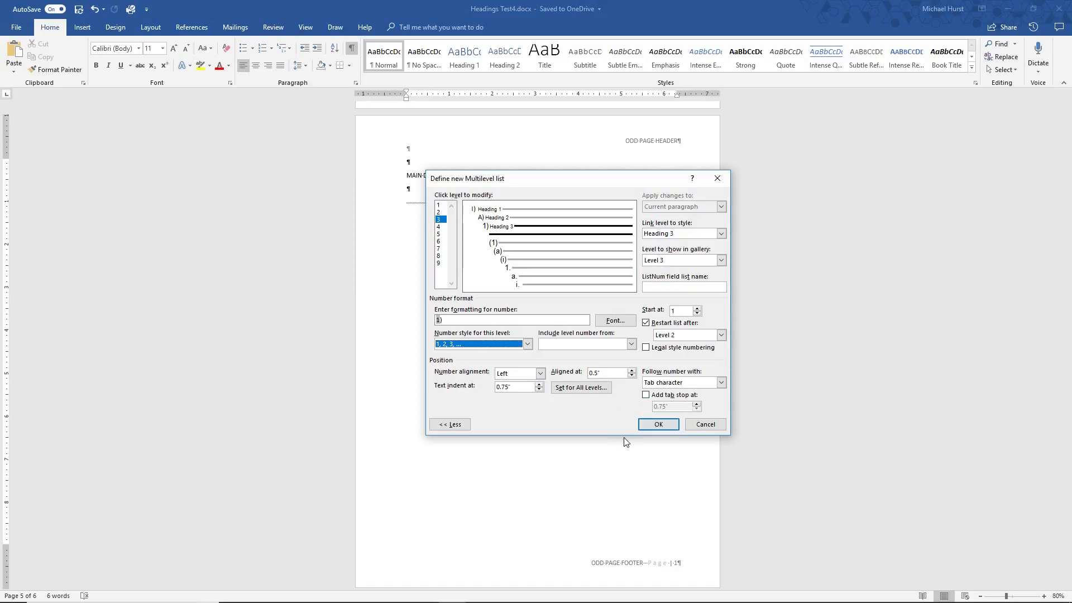
Try to set the level shown in the gallery to Level 1 for list level 1 and Level 2 for list level 2
left_click(440, 205)
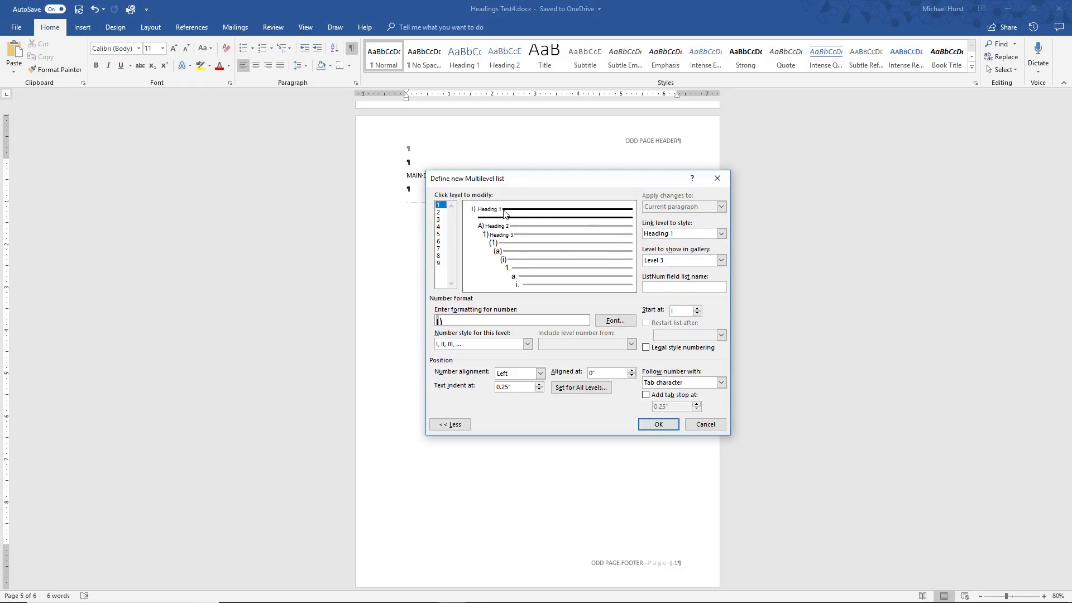
left_click(721, 262)
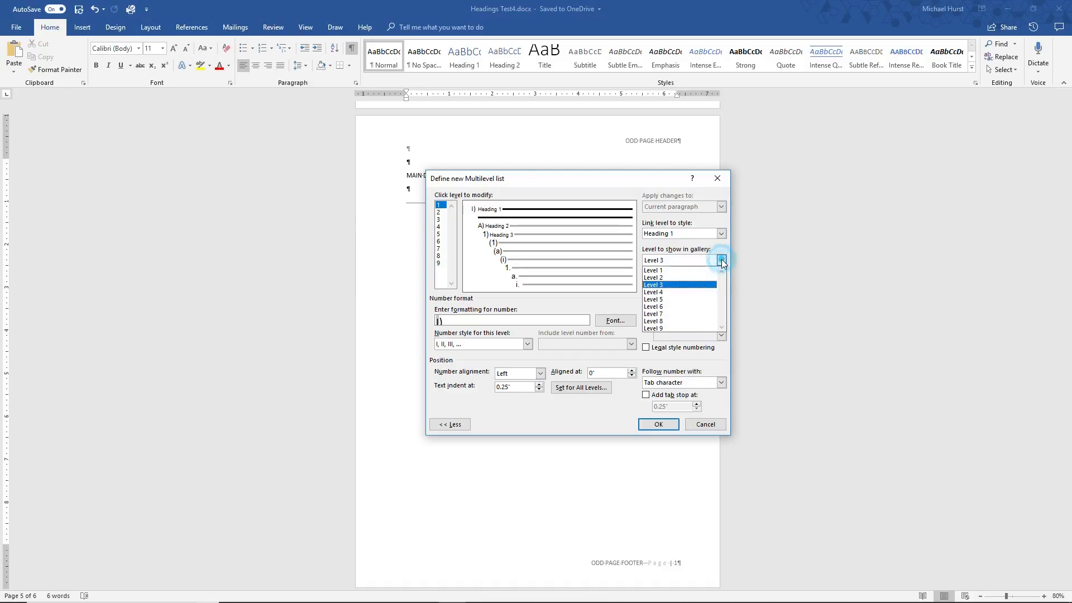
left_click(676, 270)
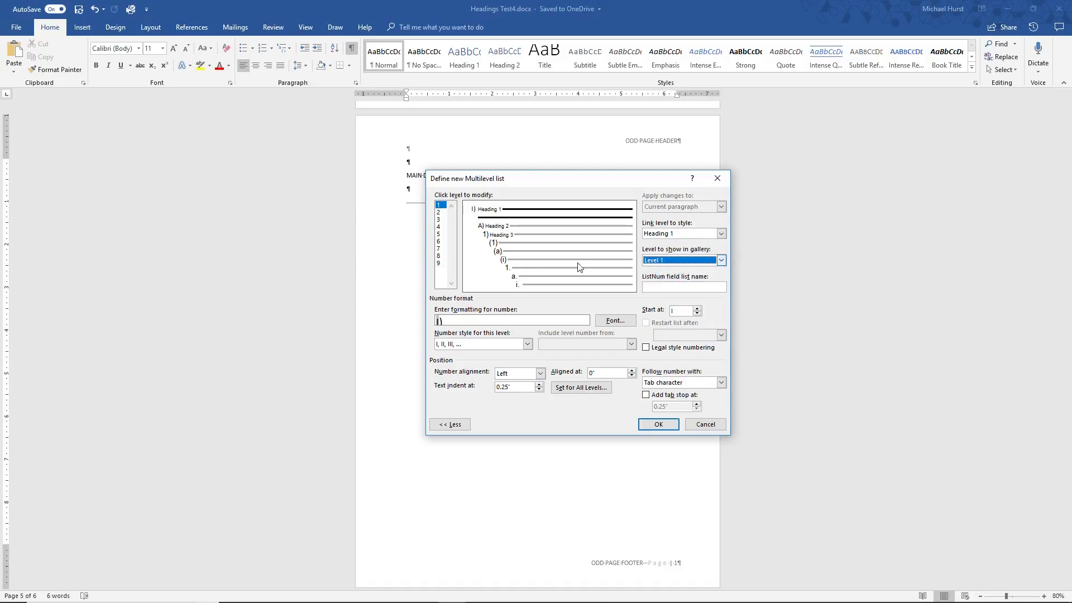
left_click(440, 212)
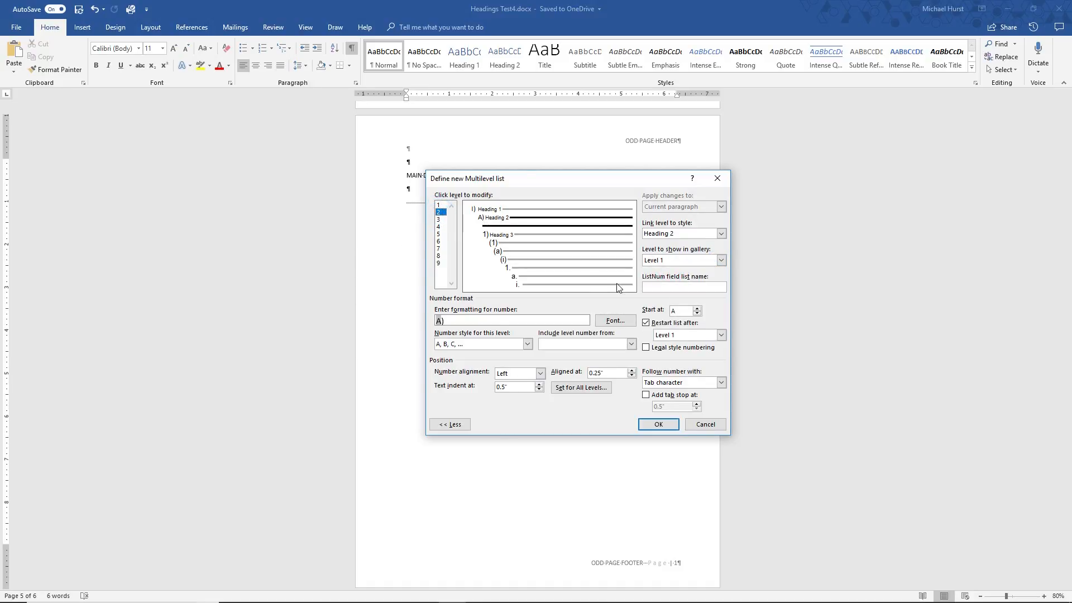
left_click(721, 262)
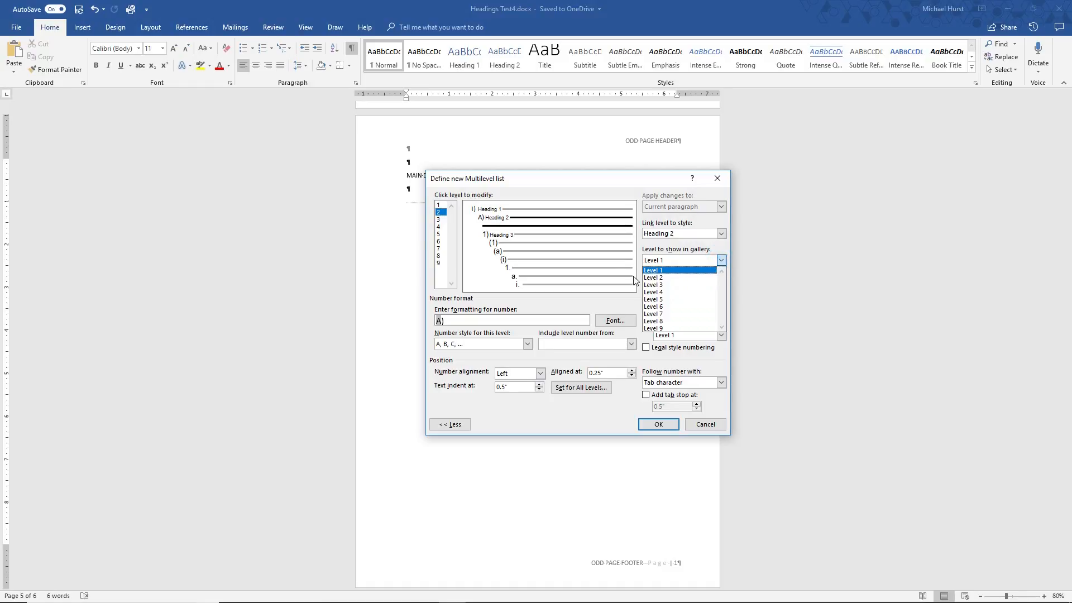
left_click(650, 279)
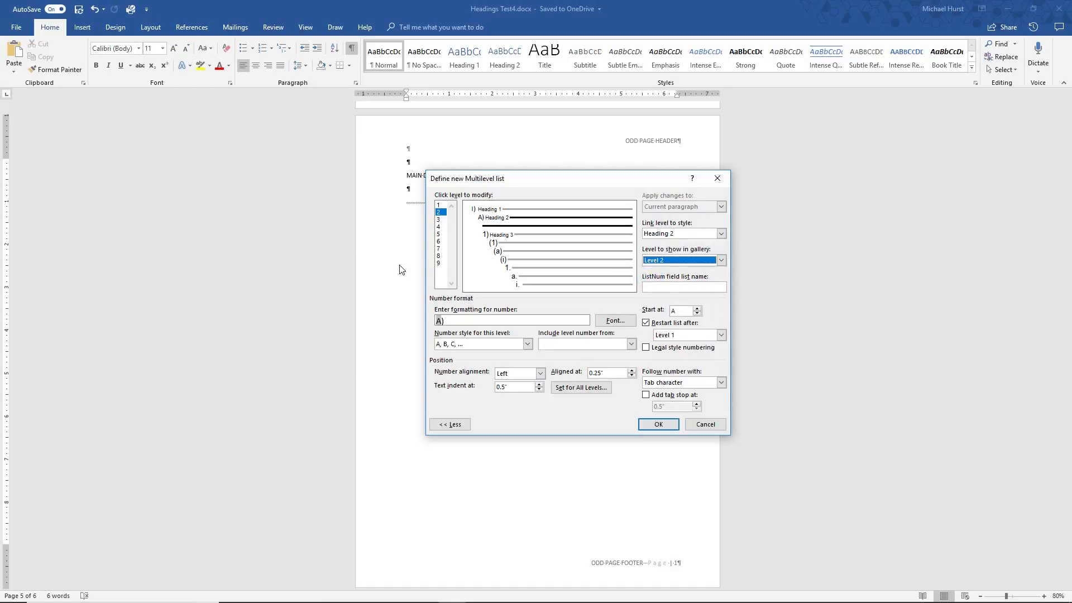
Set the level shown in the gallery to Level 3 for list level 3 and apply the multilevel list
left_click(439, 220)
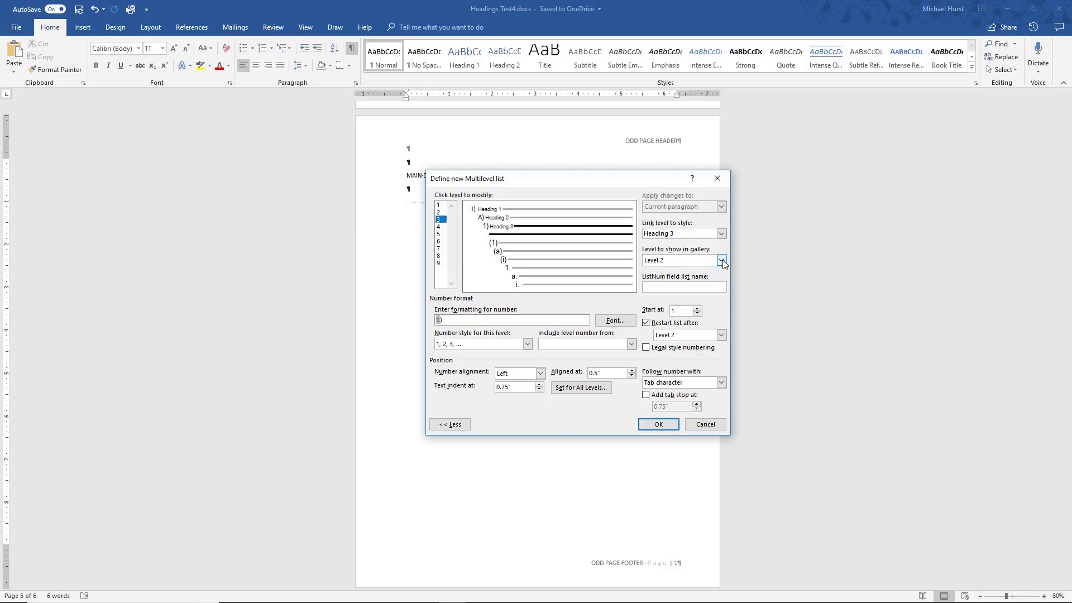
left_click(721, 260)
left_click(653, 286)
left_click(649, 426)
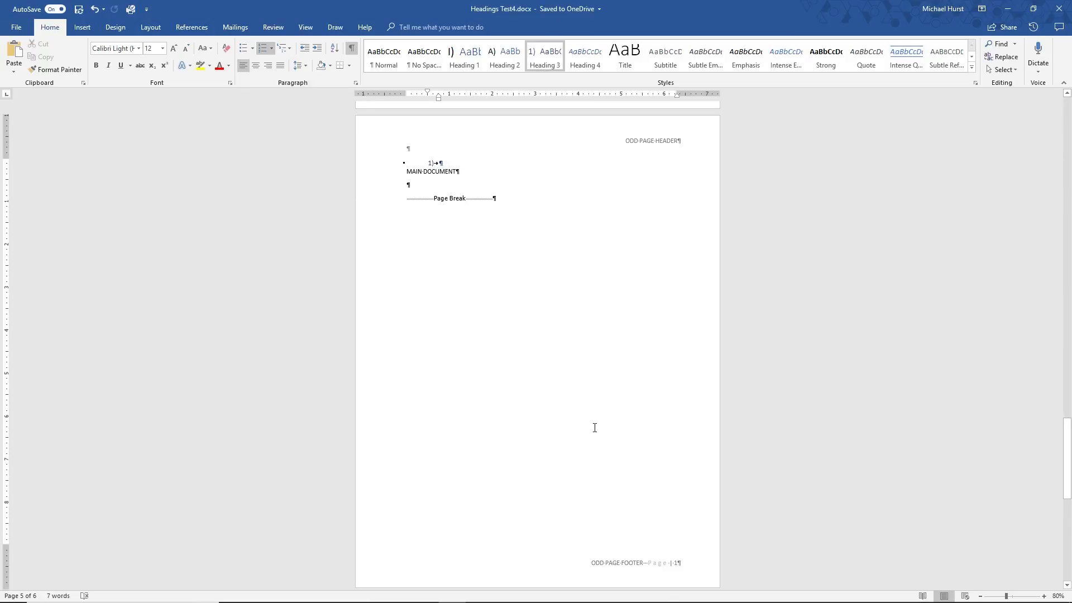
Delete the empty numbered paragraph above MAIN DOCUMENT and apply the Heading 1 style to the MAIN DOCUMENT line
scroll(595, 428, "up", 3)
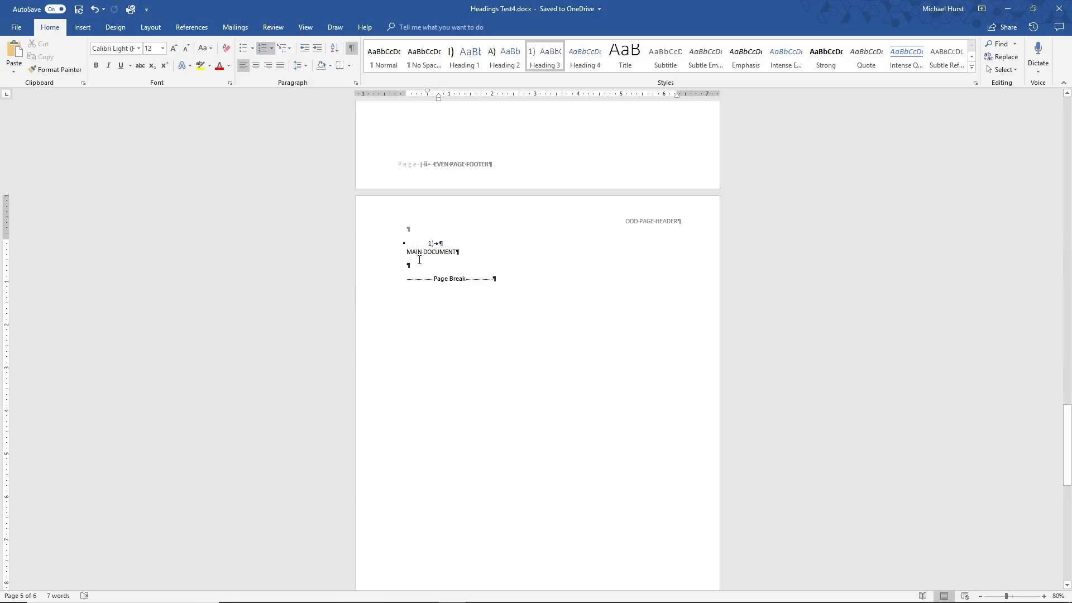
left_click(378, 246)
key("Delete")
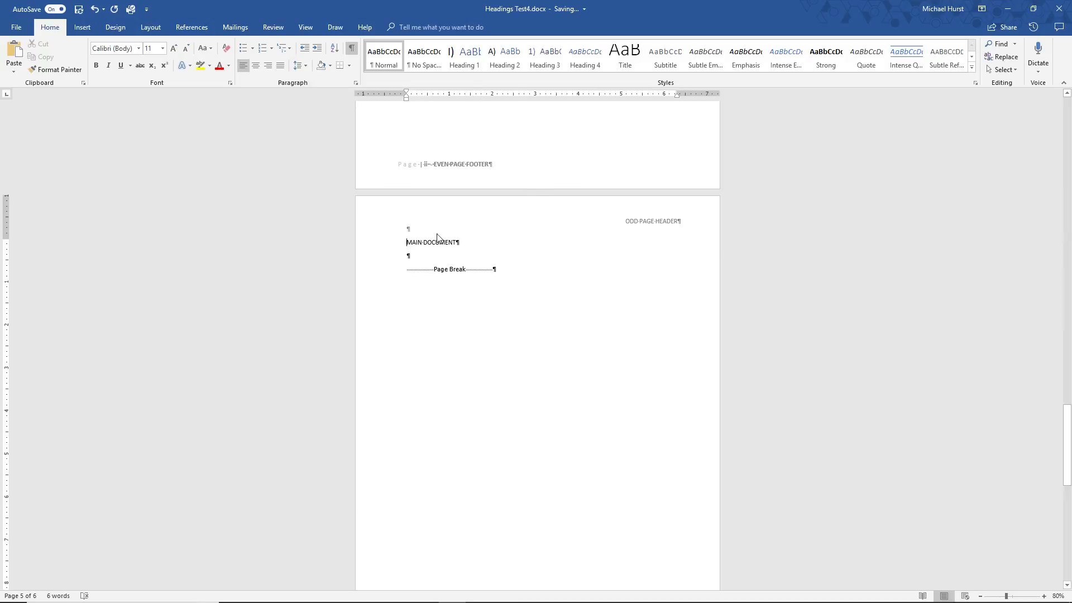
left_click(464, 58)
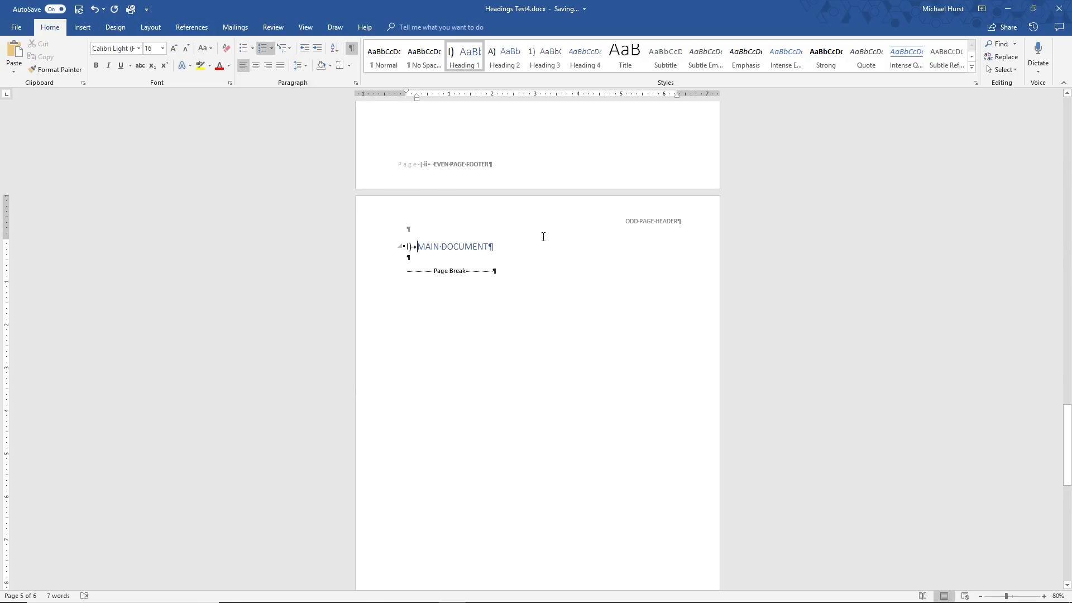
Add two new lines reading "Level 2" and "Level 3" below the MAIN DOCUMENT heading
left_click(515, 251)
key("Return")
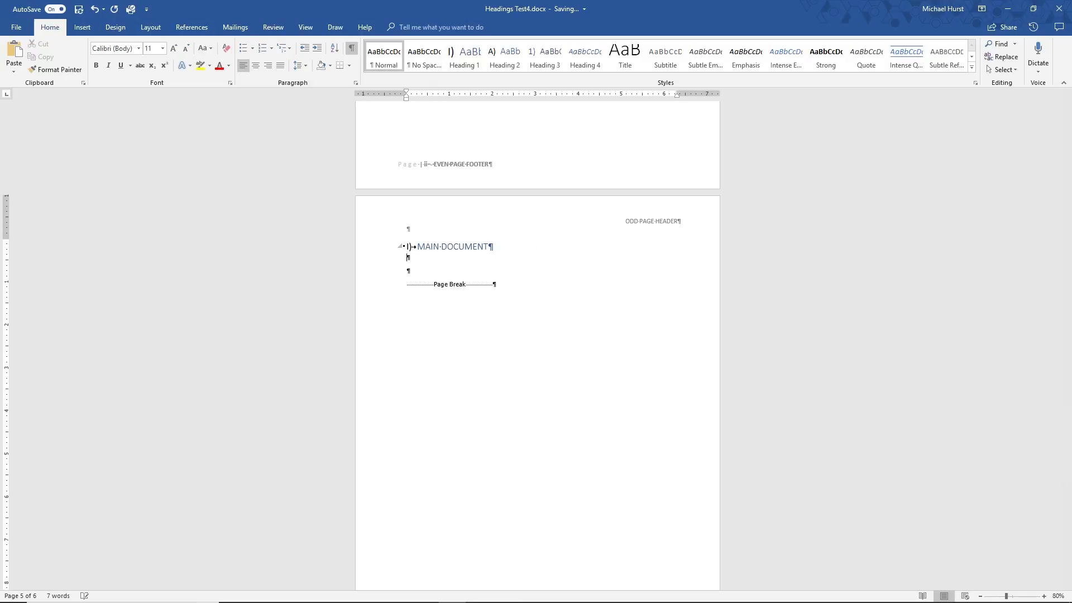
type("EVEL 2")
key("Return")
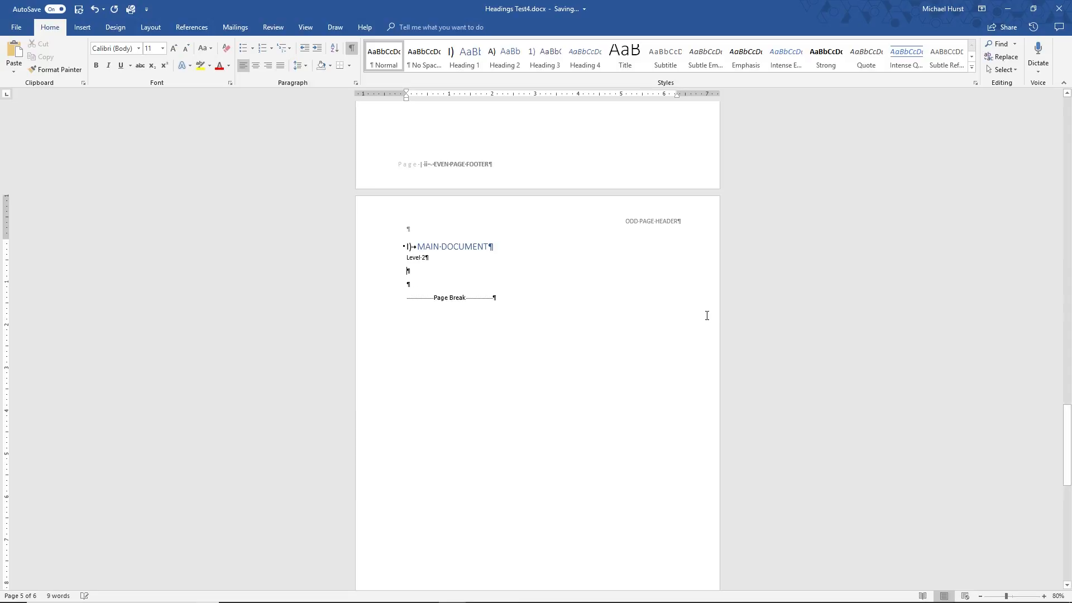
type("Level·3")
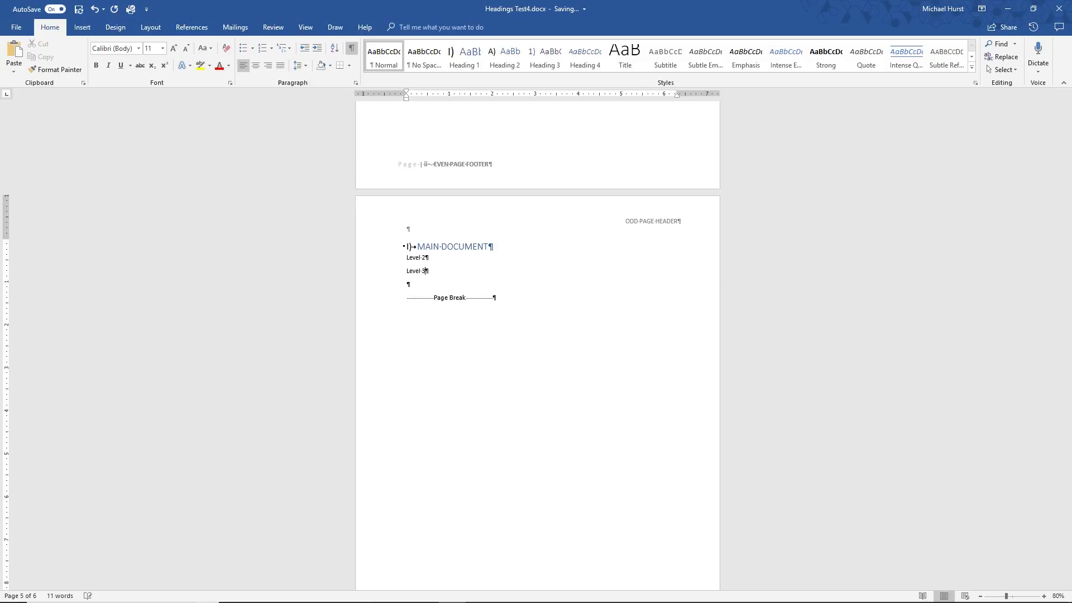
Apply the Heading 2 style to the "Level 2" line and Heading 3 to the "Level 3" line
left_click(375, 258)
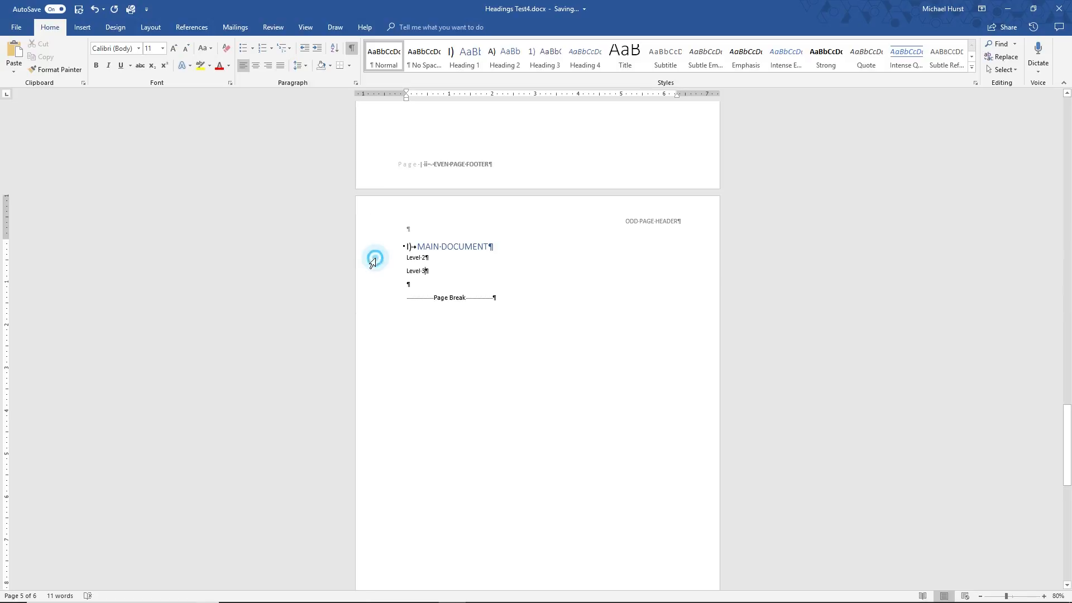
left_click(505, 55)
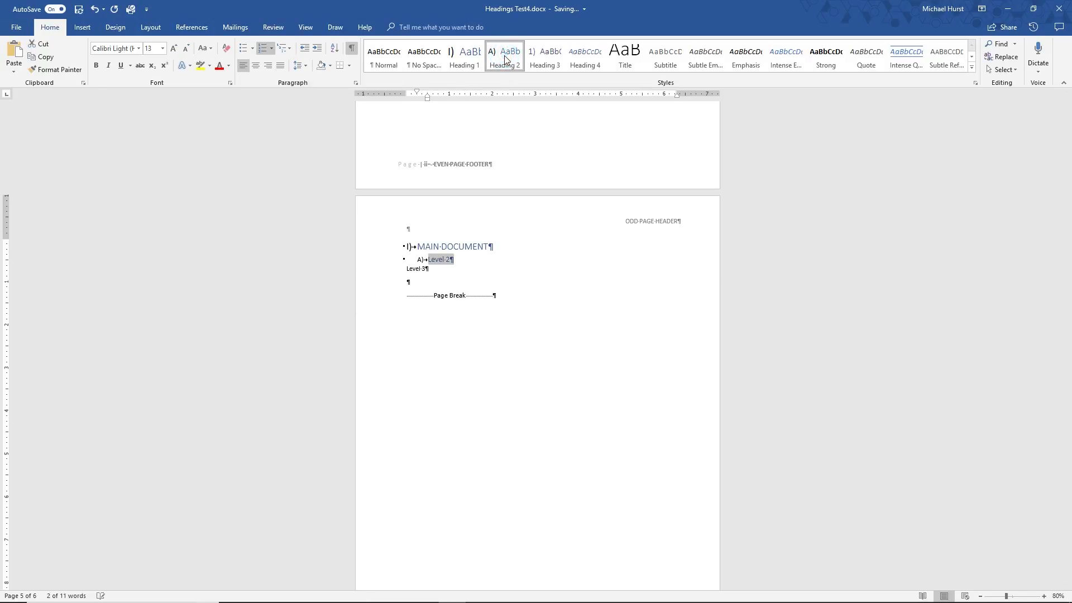
left_click(378, 269)
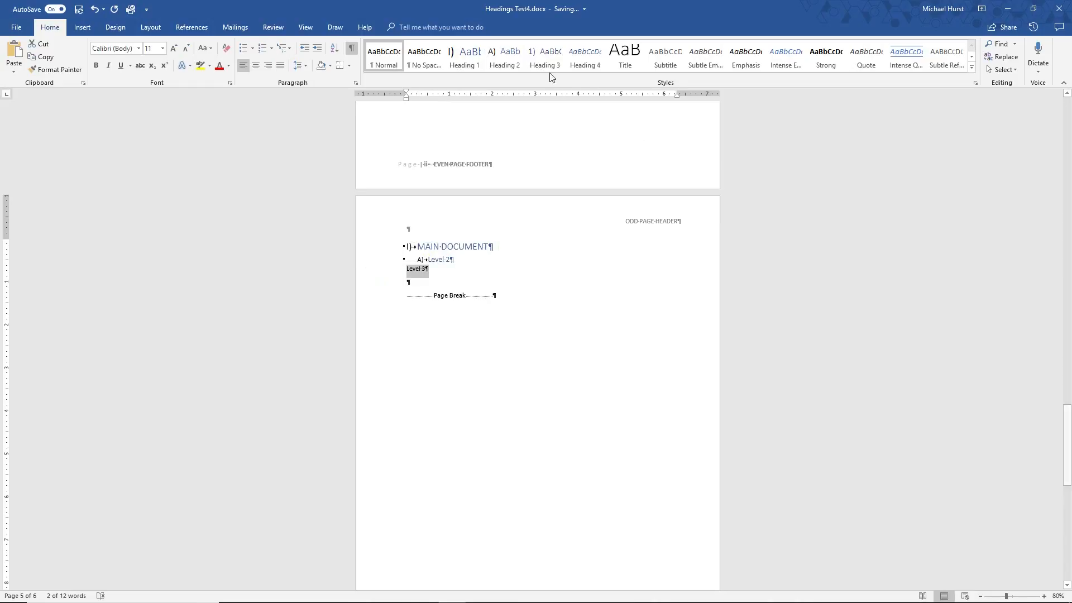
left_click(545, 55)
Modify the Heading 1 style so that its font colour is Automatic
left_click(509, 244)
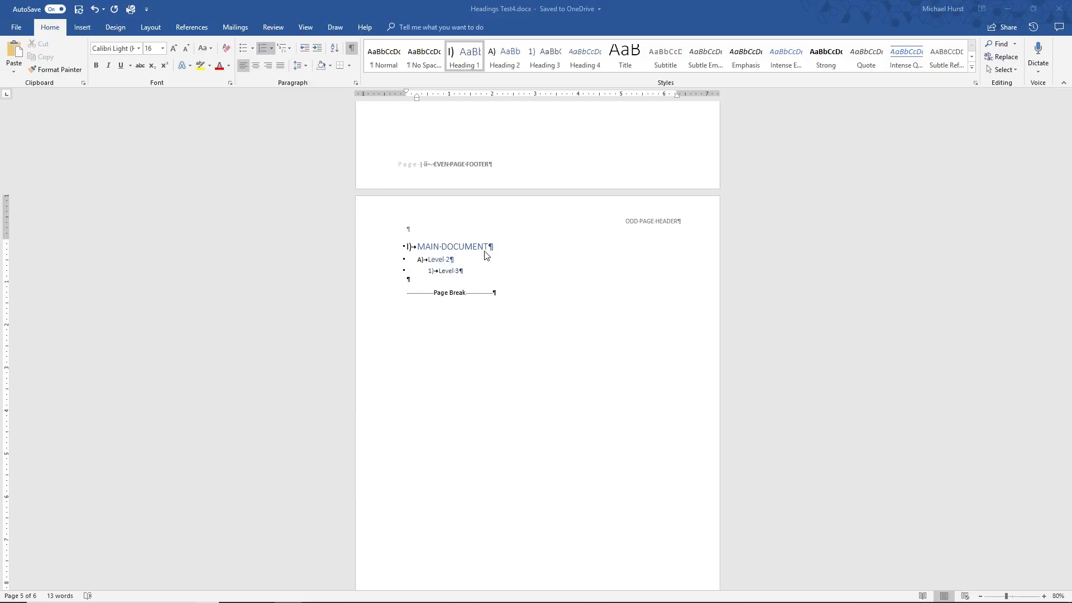
left_click(464, 57)
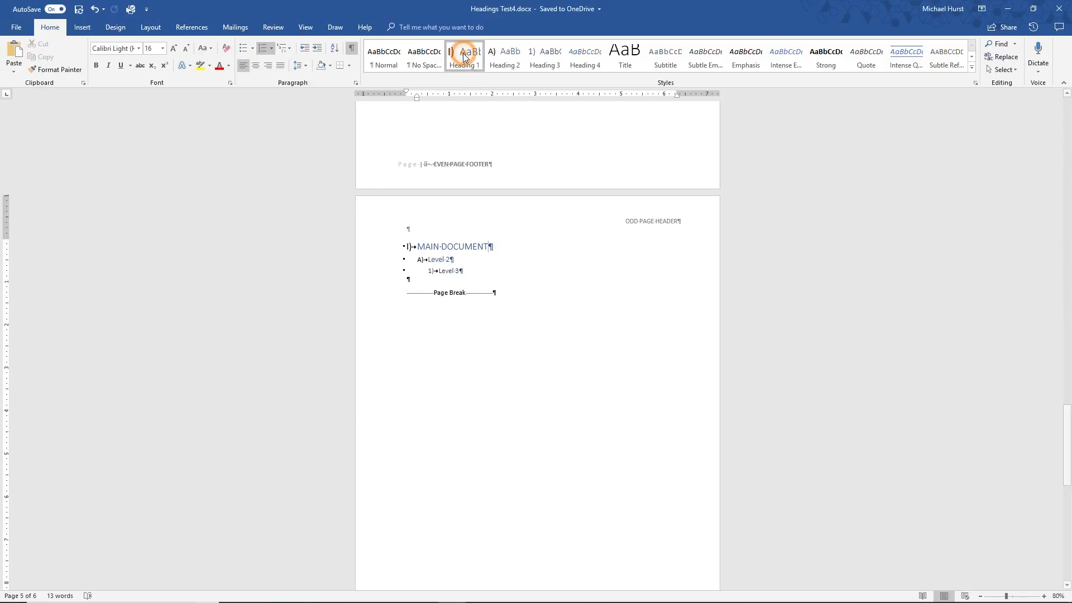
left_click(469, 63)
right_click(468, 61)
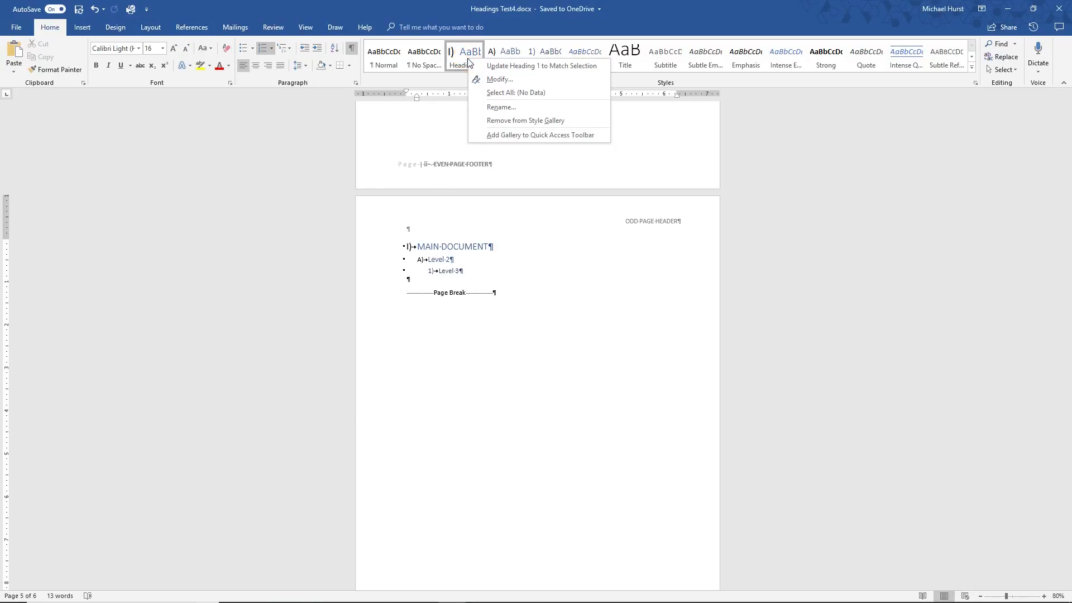
left_click(500, 79)
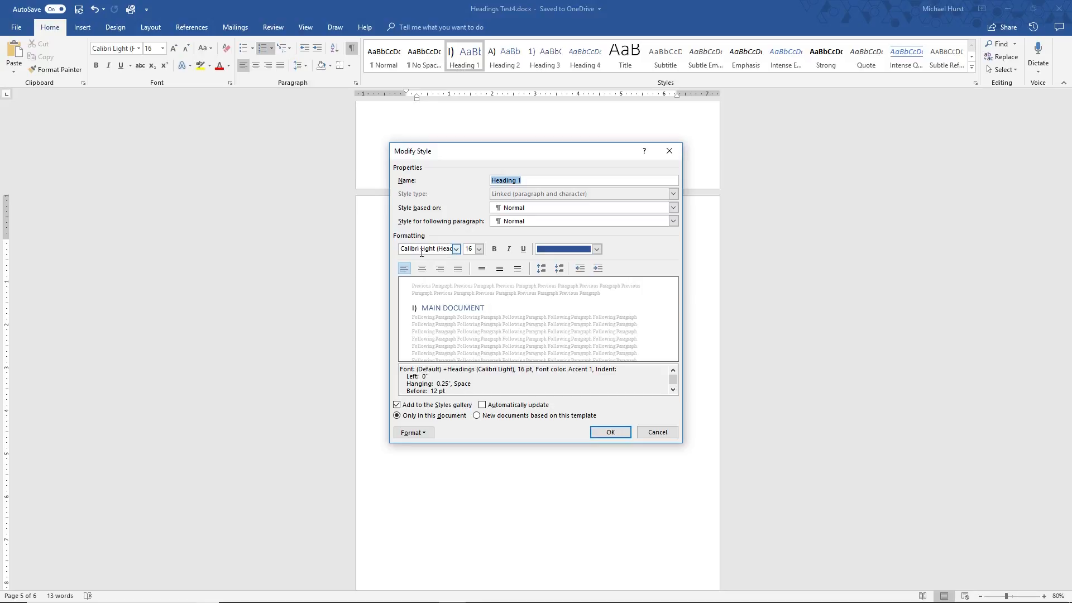
left_click(596, 250)
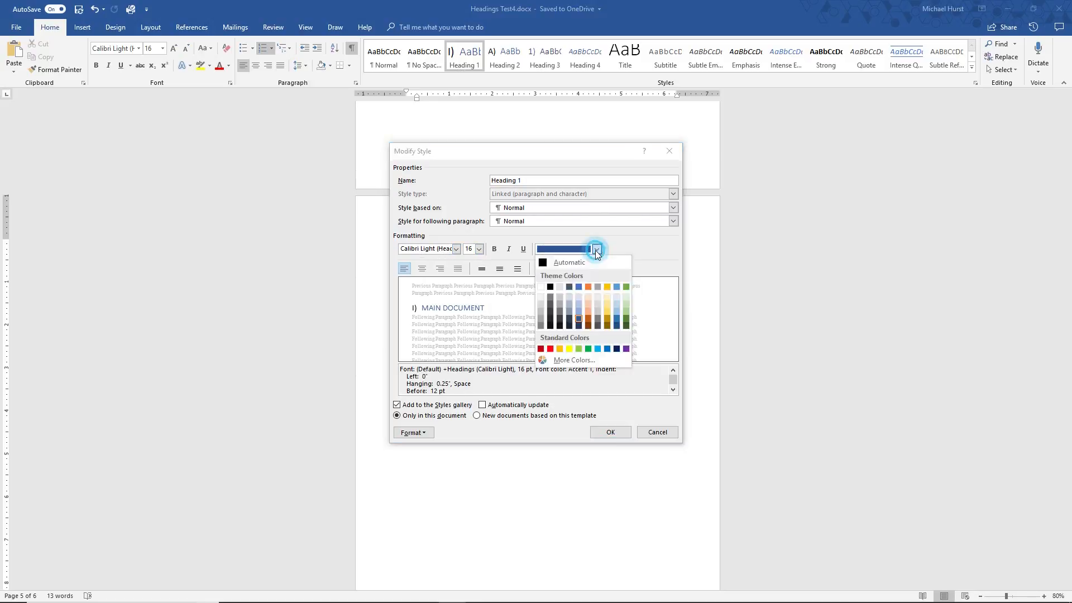
left_click(573, 263)
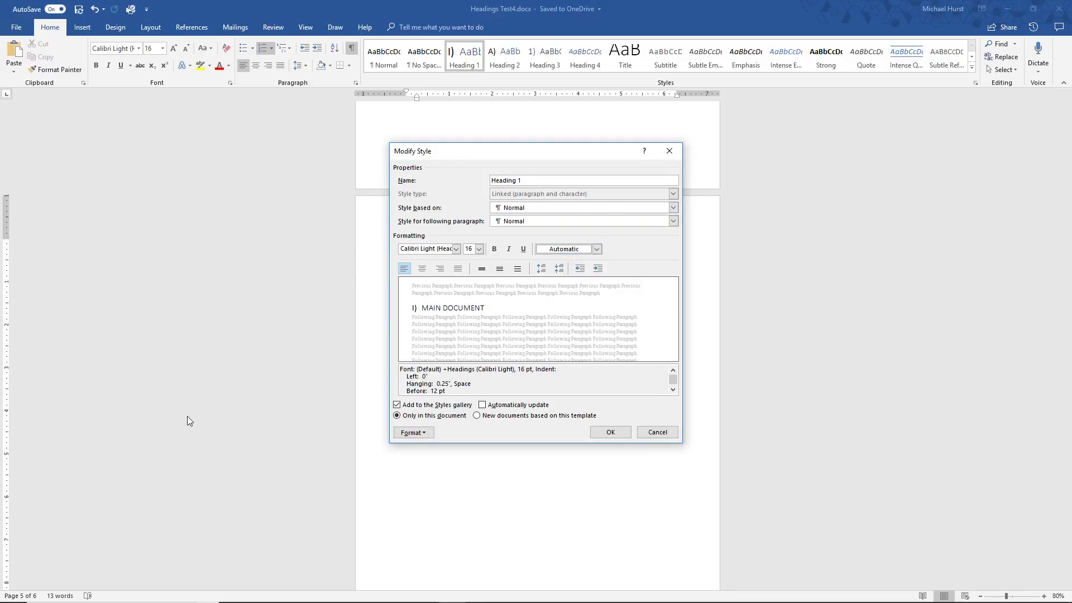
left_click(611, 434)
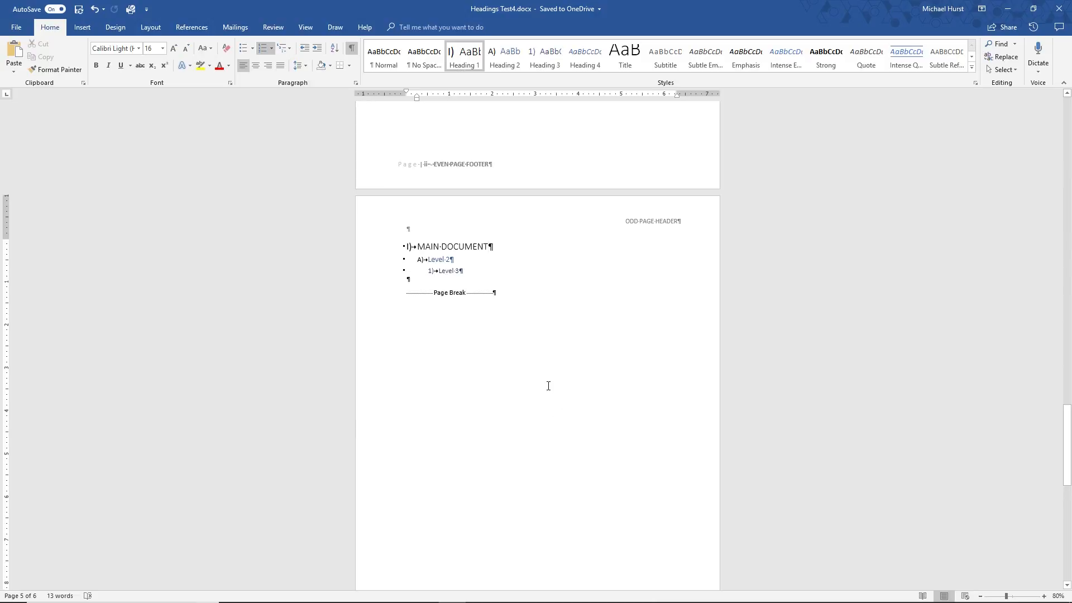
Set the "Level 2" heading's font colour to Automatic and update the Heading 2 style to match it
left_click(438, 261)
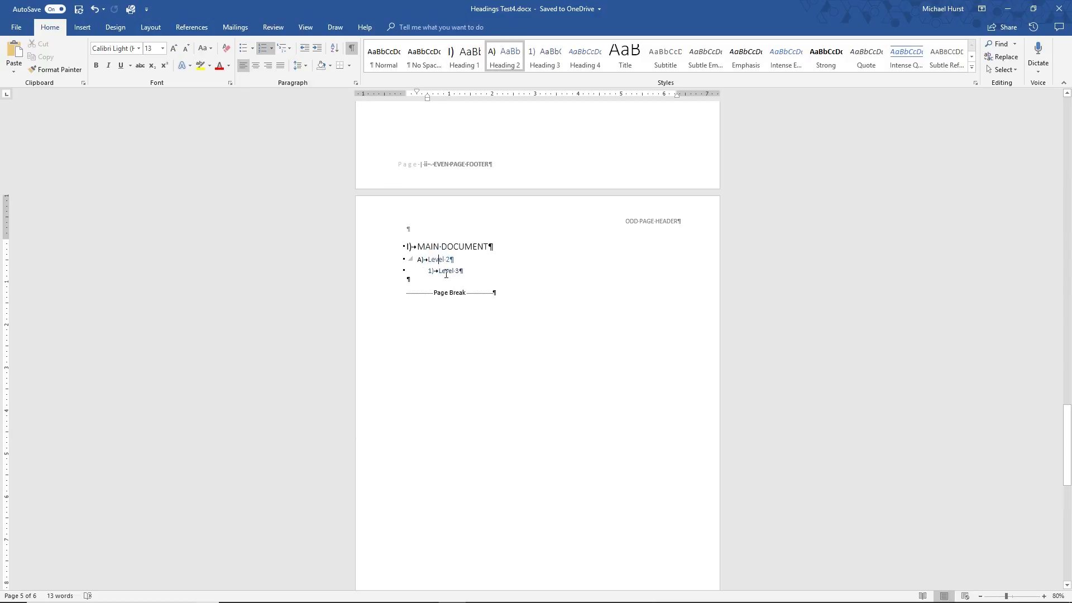
triple_click(430, 259)
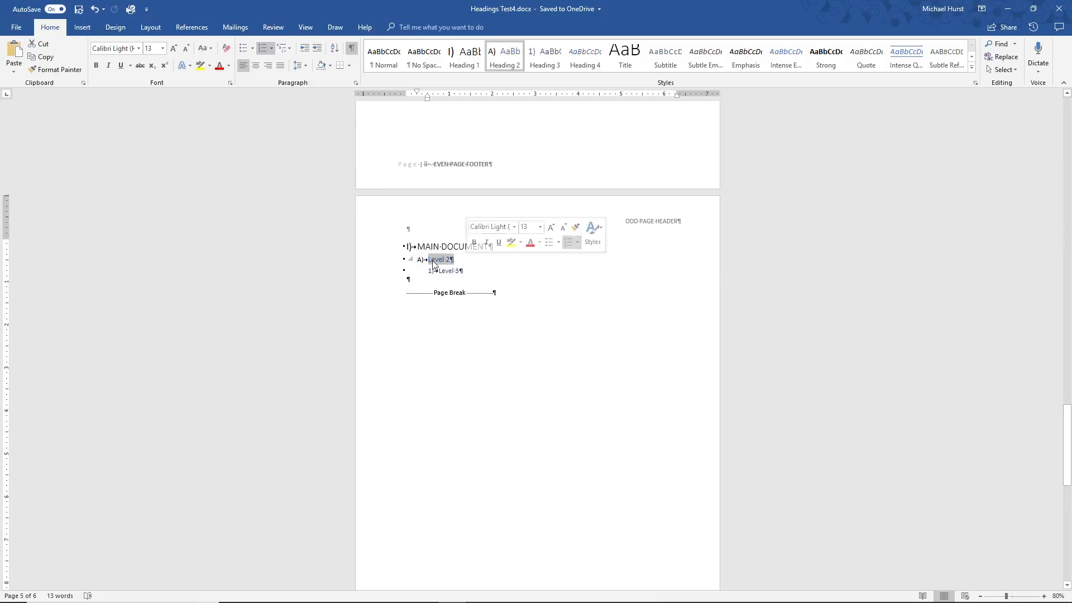
right_click(441, 261)
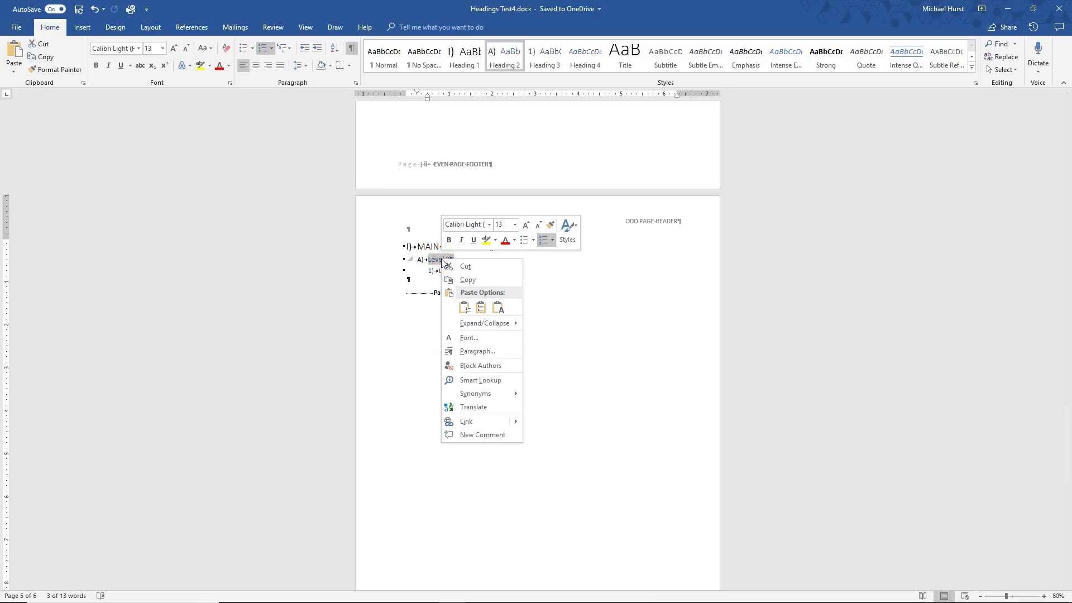
left_click(471, 338)
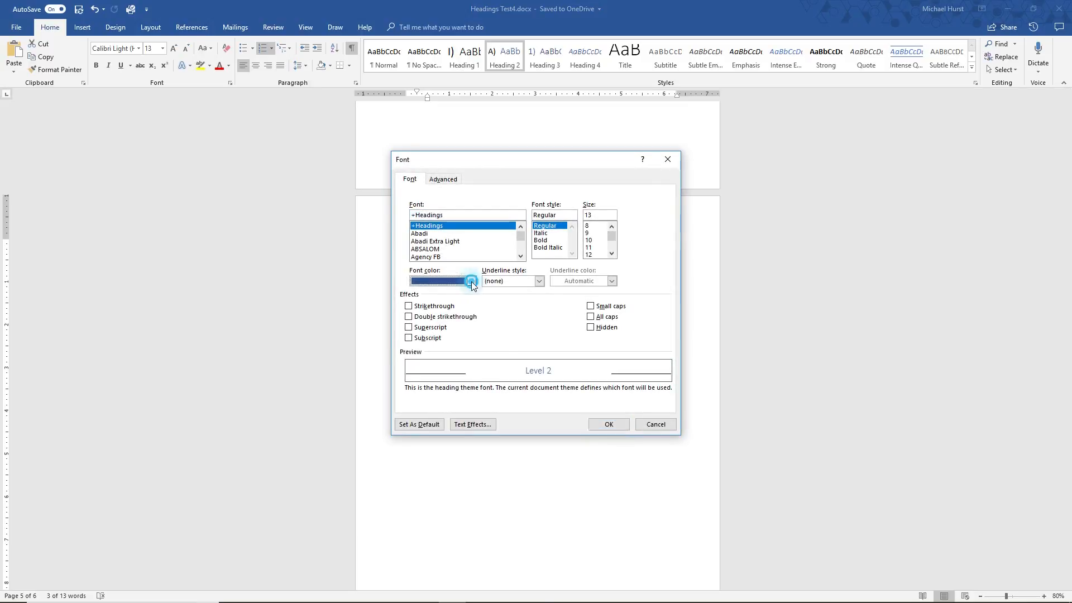
left_click(471, 281)
left_click(423, 295)
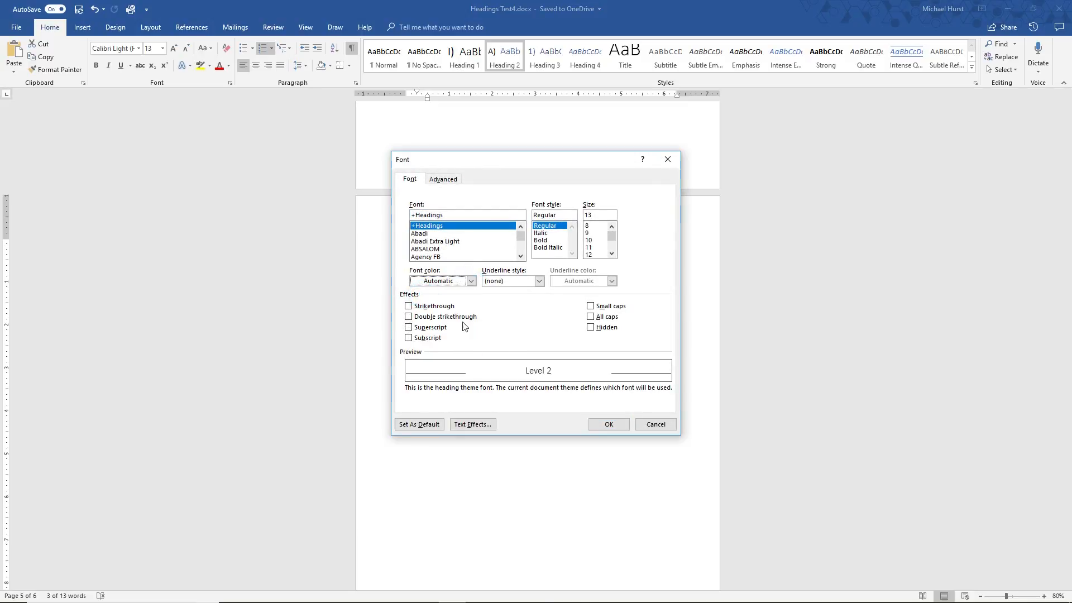
left_click(609, 424)
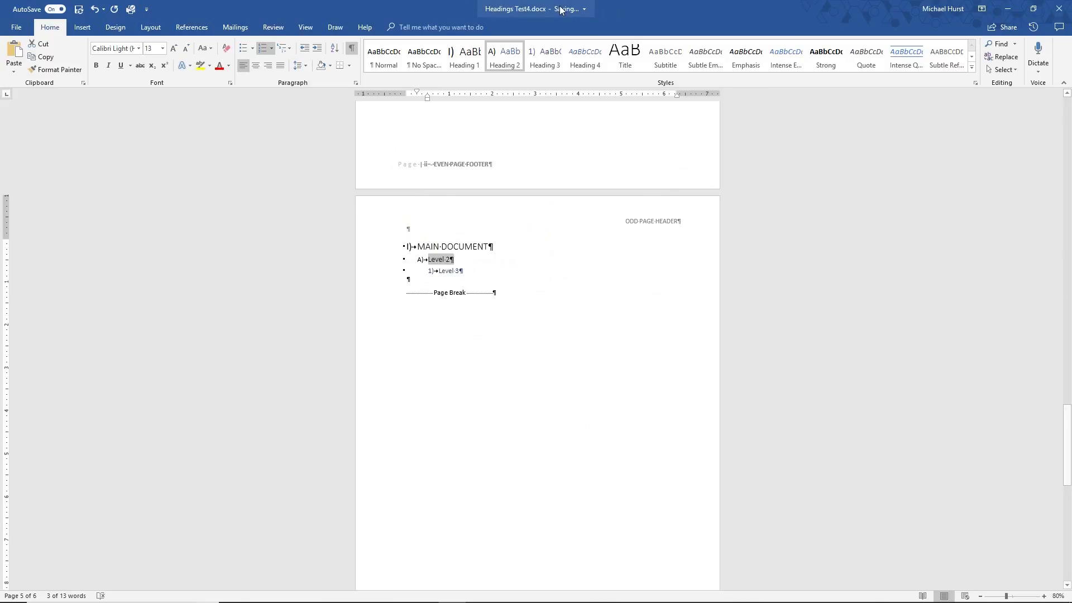
right_click(508, 62)
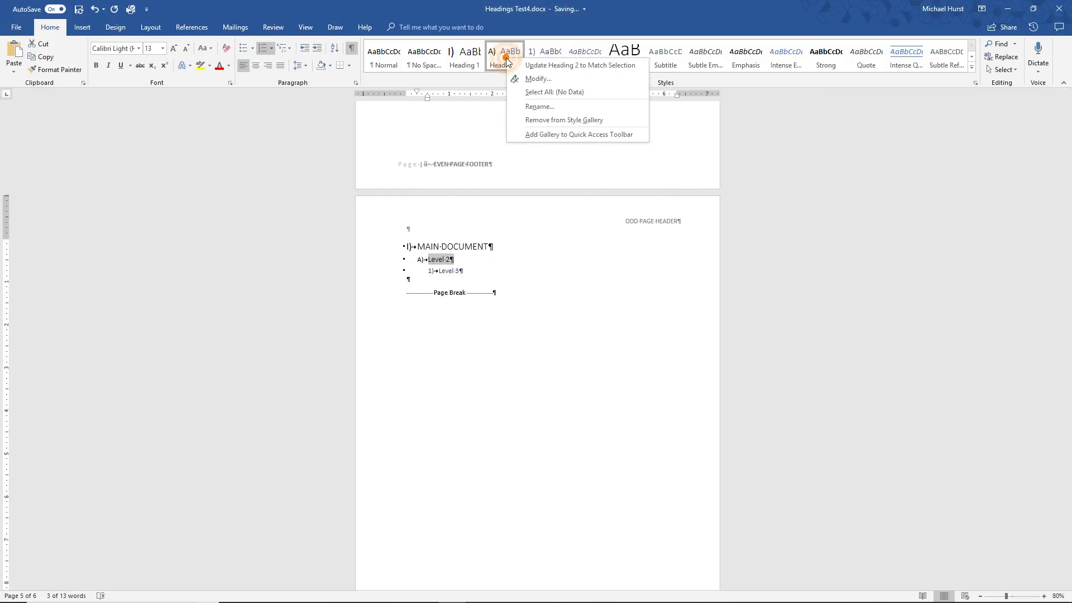
left_click(561, 68)
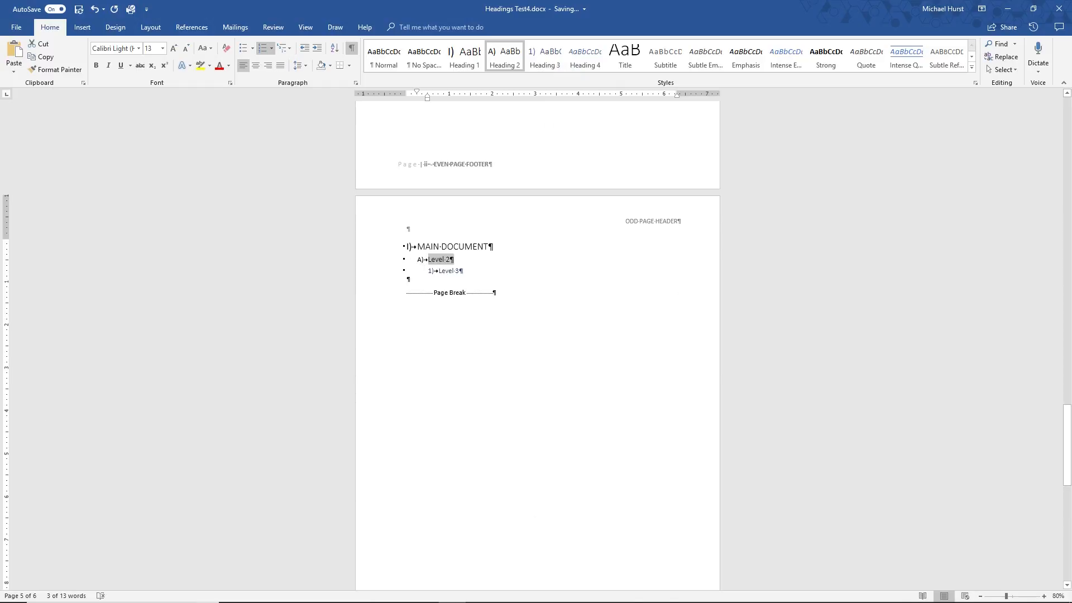
mouse_move(505, 597)
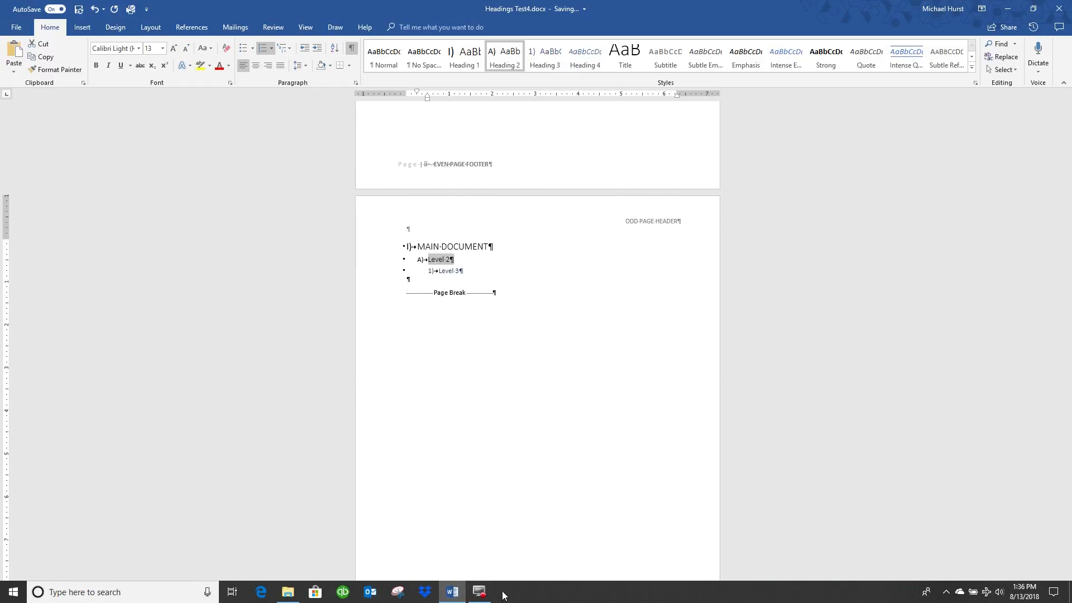
left_click(480, 592)
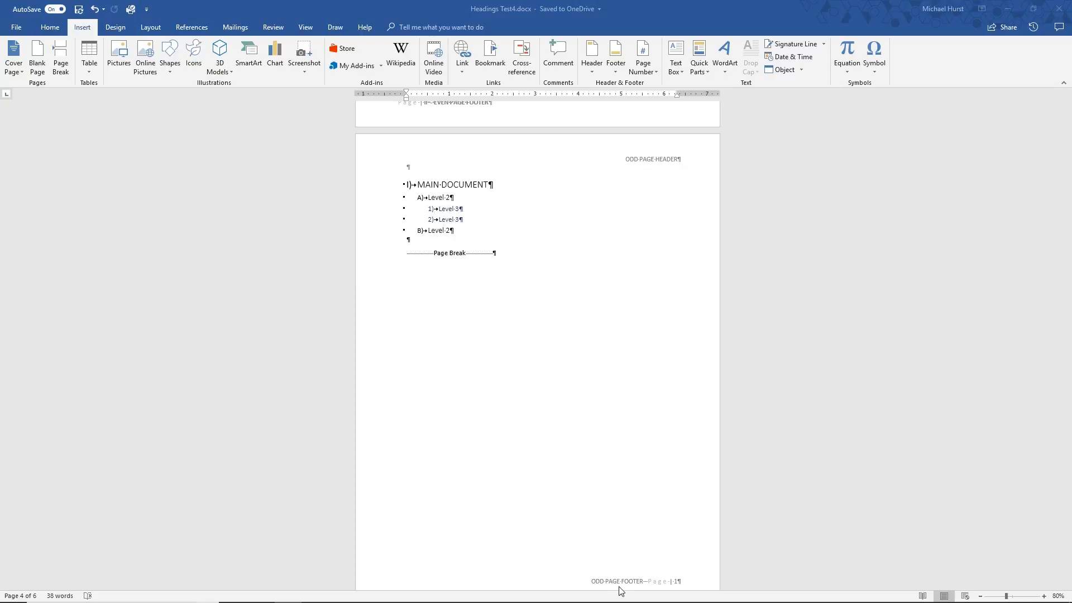
Insert the Automatic Table 2 table of contents at the second empty paragraph on page 3, above the page break
scroll(475, 426, "down", 8)
scroll(479, 426, "down", 1)
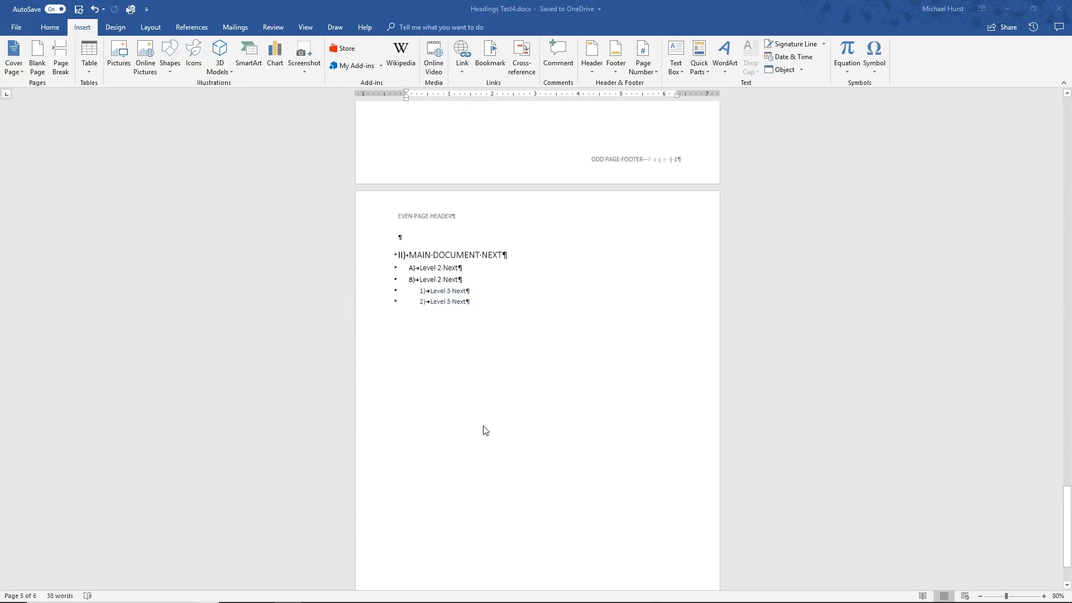
scroll(485, 430, "up", 15)
scroll(486, 430, "up", 12)
scroll(486, 430, "up", 8)
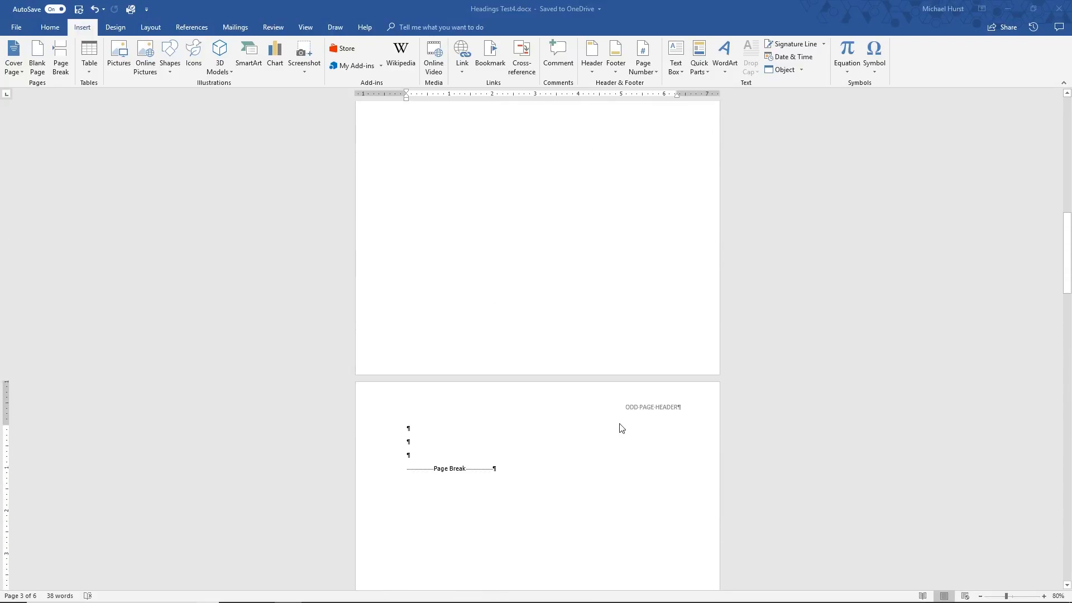
scroll(620, 430, "down", 10)
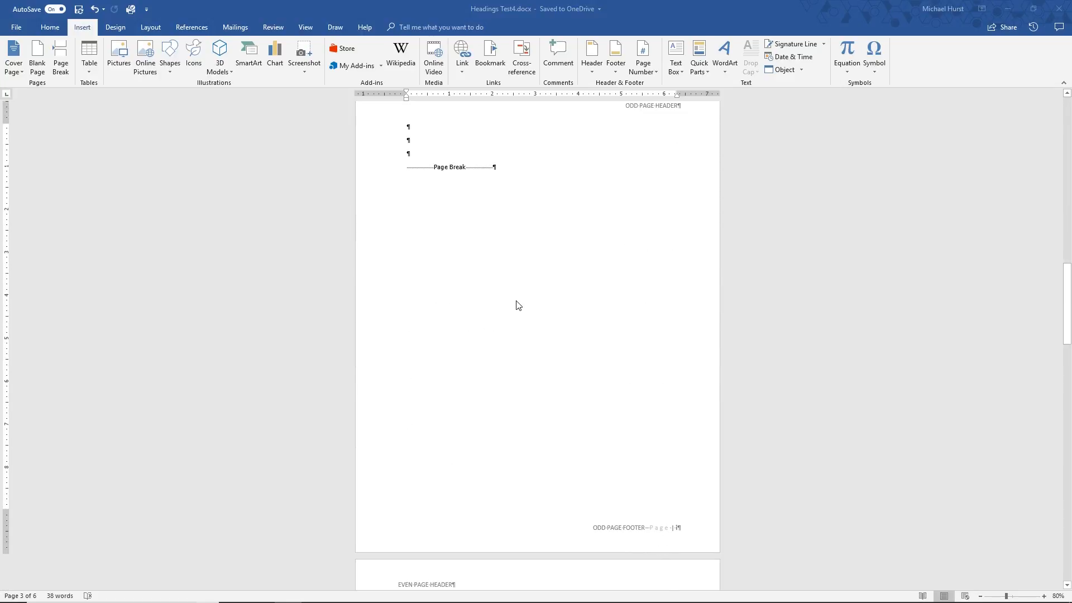
scroll(514, 304, "up", 4)
left_click(418, 267)
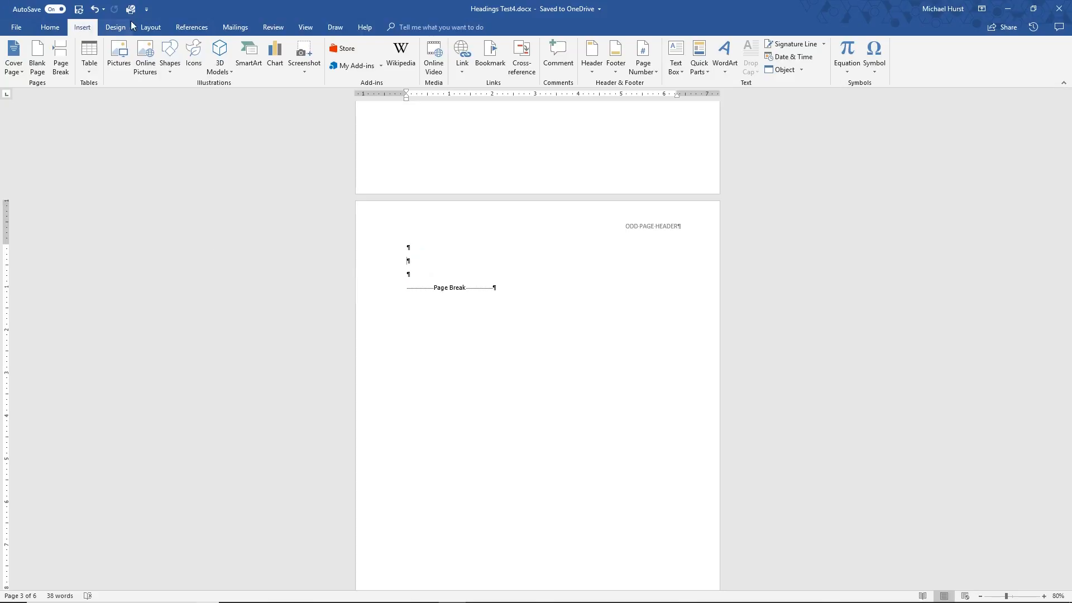
left_click(193, 27)
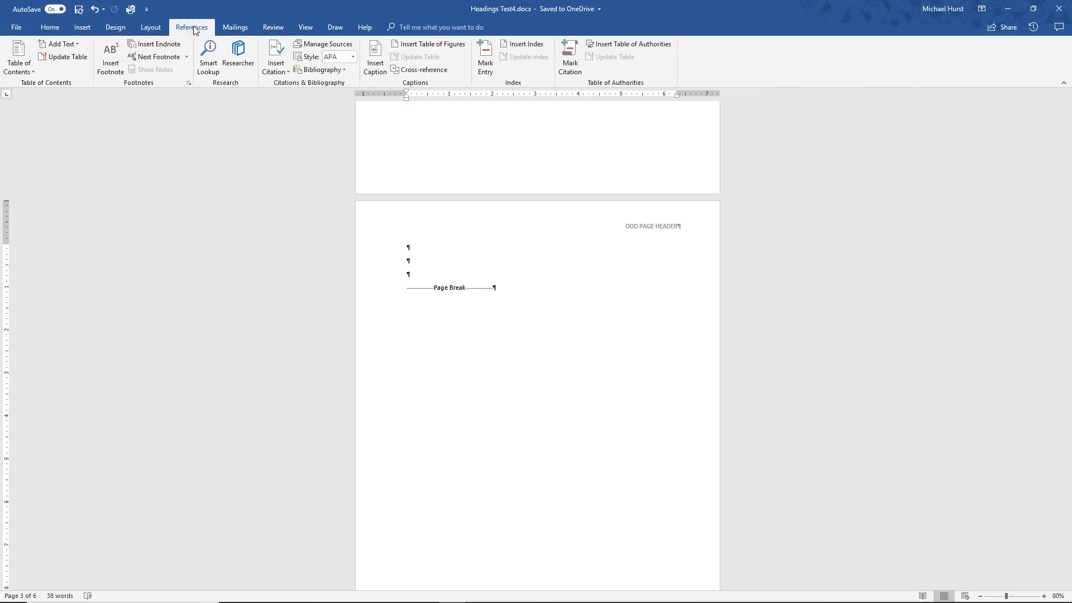
left_click(17, 56)
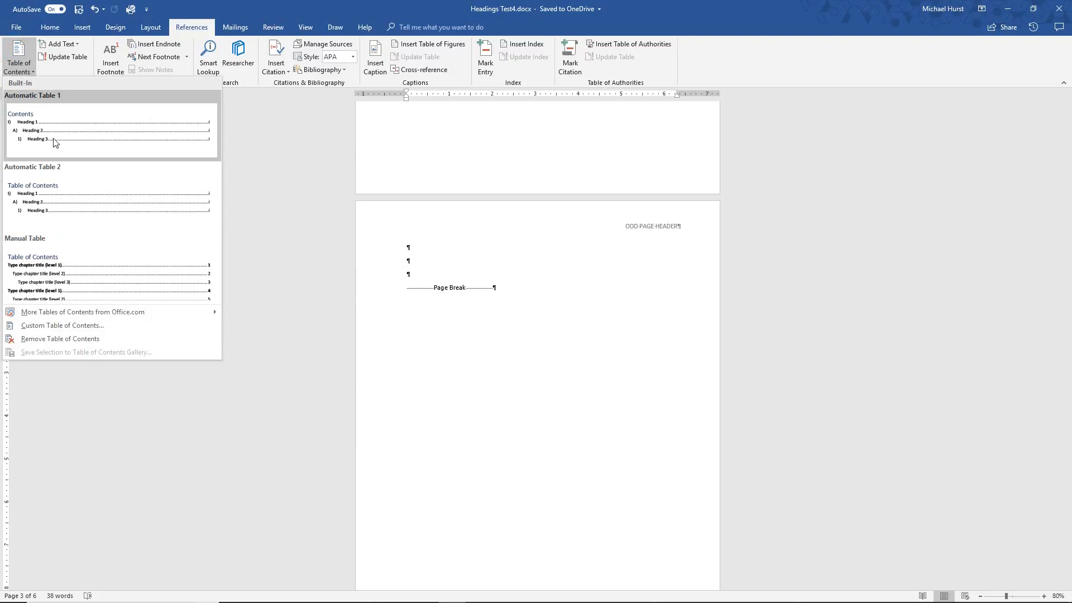
left_click(134, 208)
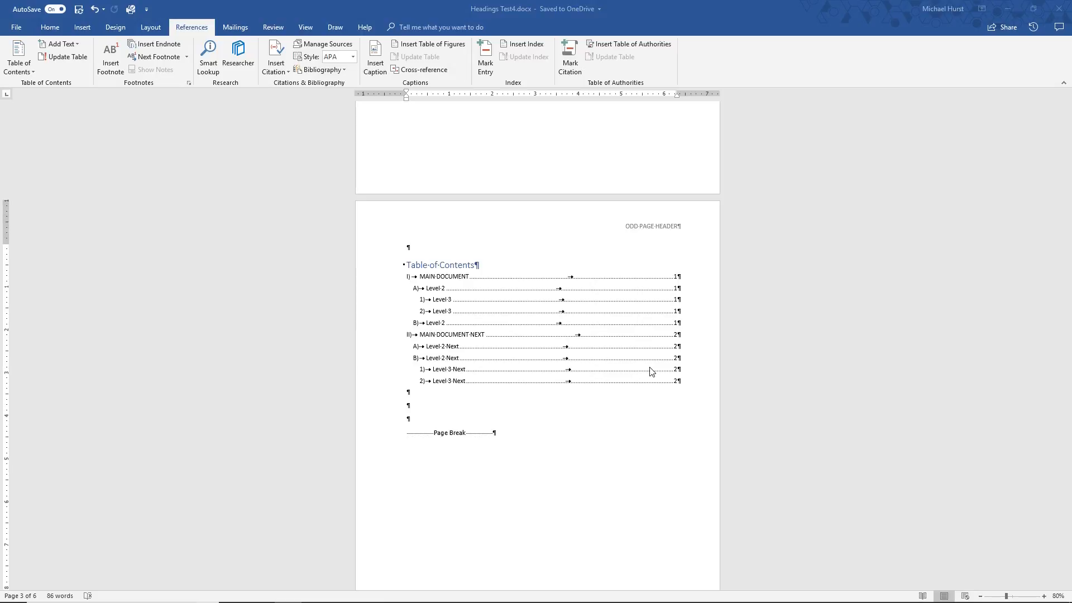
Look at the update options for the table of contents and dismiss them without updating
left_click(486, 295)
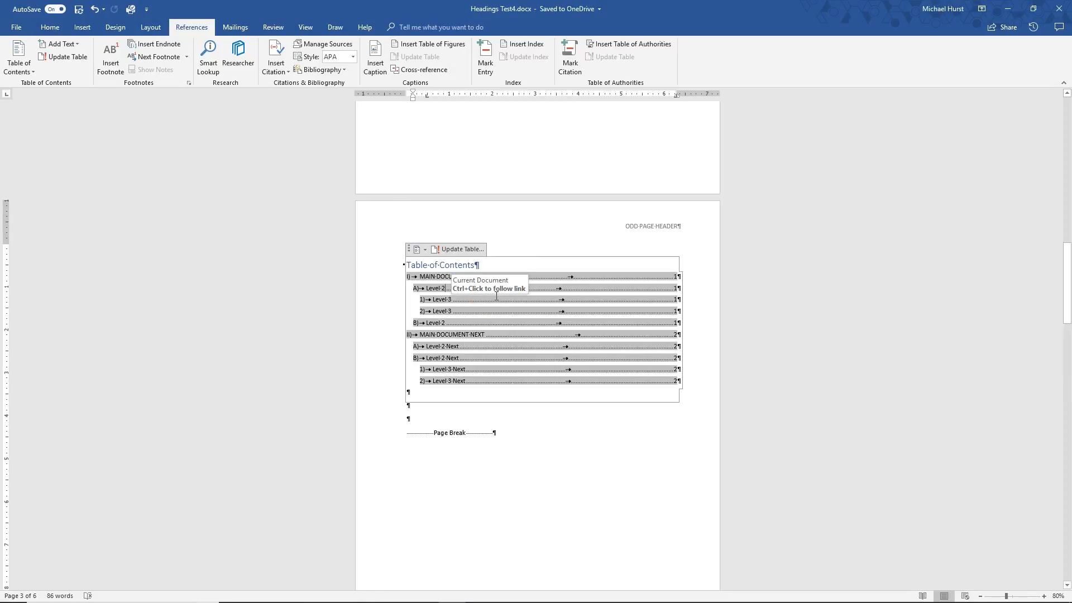
left_click(461, 249)
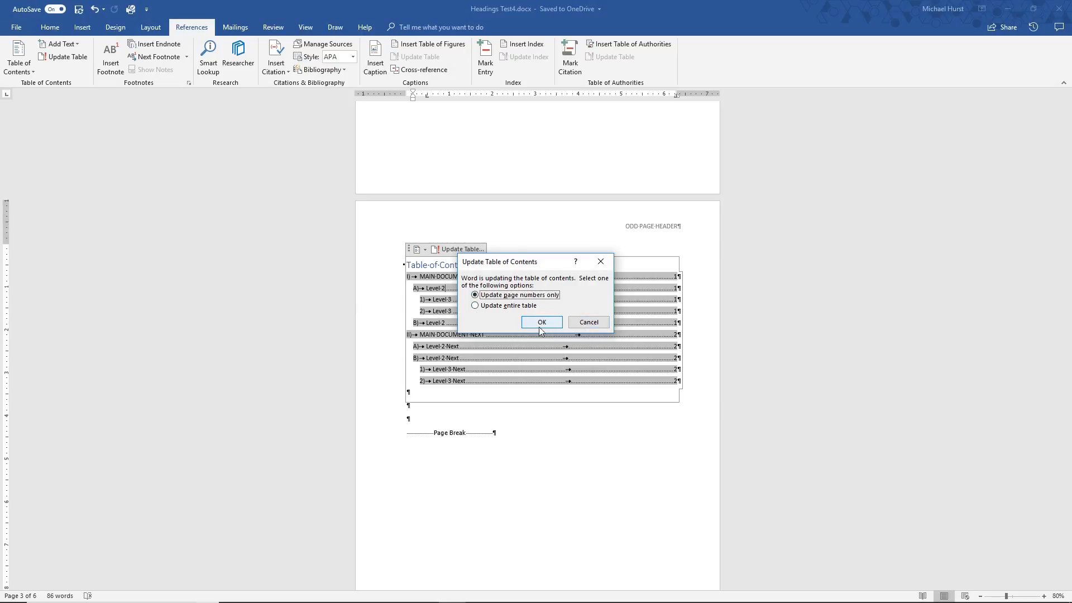
left_click(589, 322)
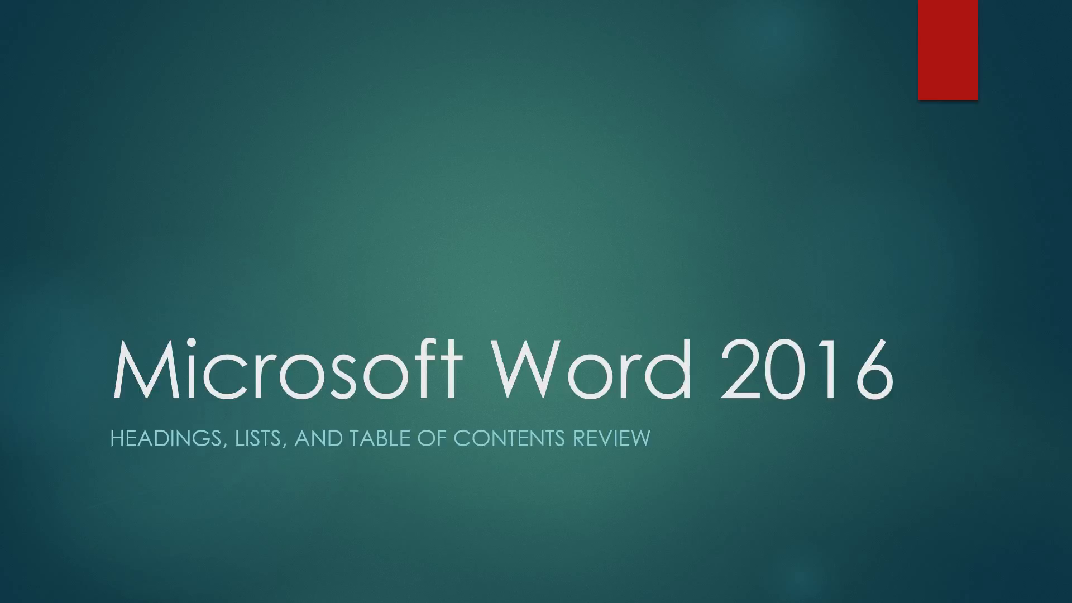
key("Right")
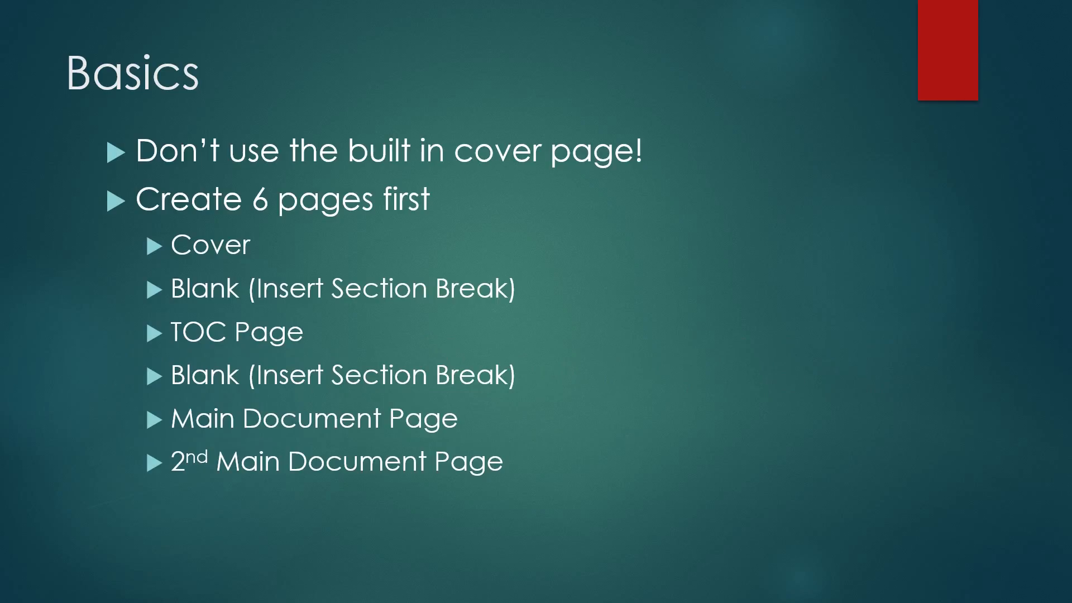